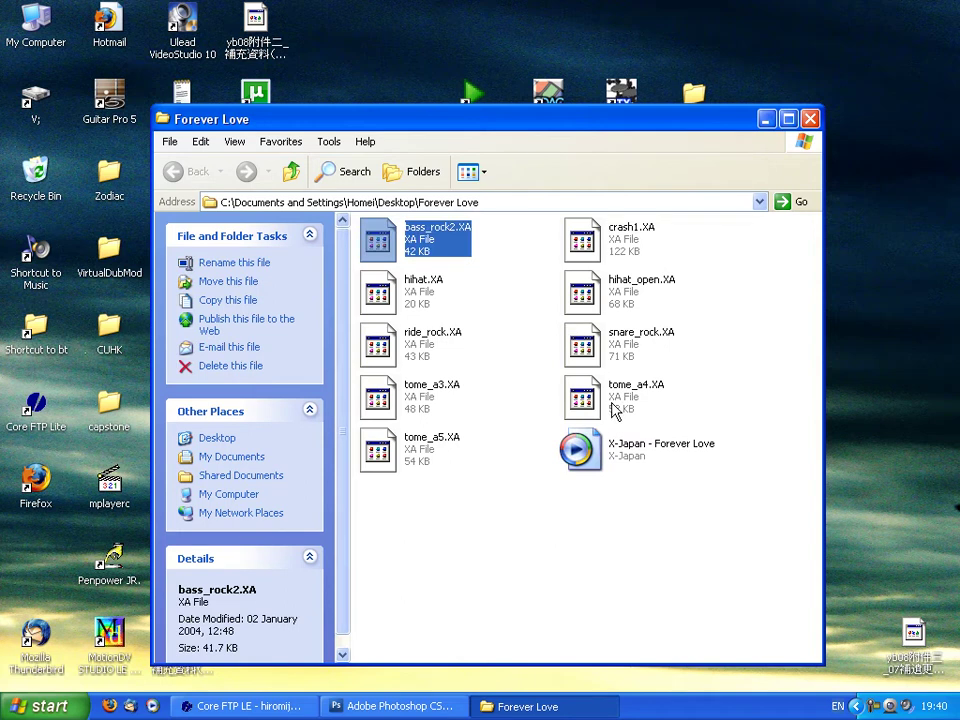
Step: Look over the drum samples and the X-Japan song in the Forever Love folder, and launch GDA Creator Professional
{"action": "left_click", "coordinate": [392, 245]}
{"action": "mouse_move", "coordinate": [668, 462]}
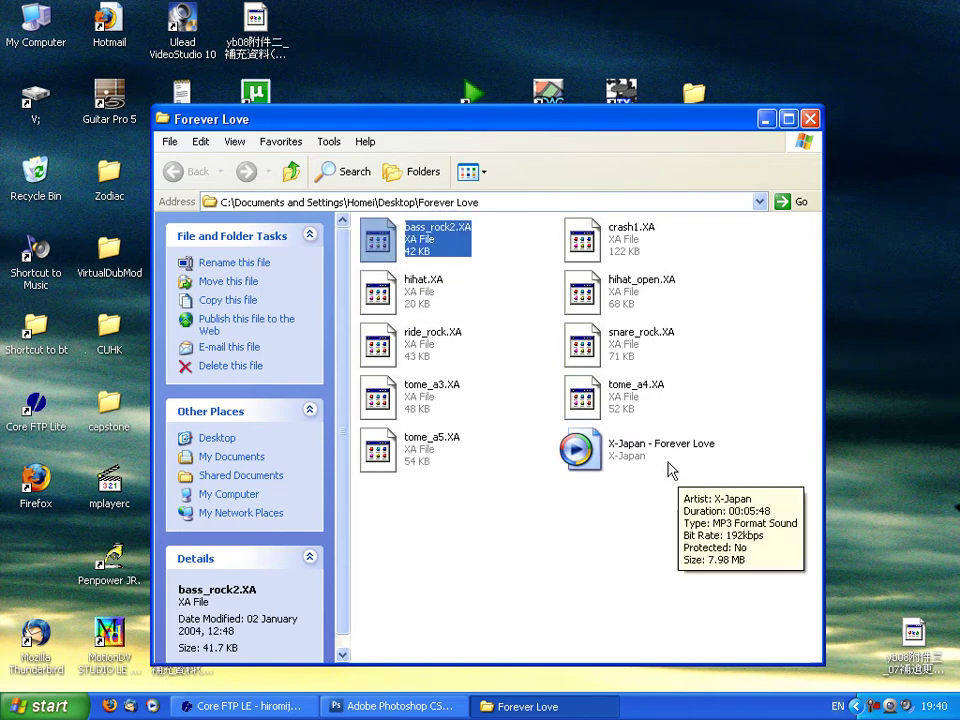
{"action": "left_click", "coordinate": [614, 460]}
{"action": "left_click", "coordinate": [553, 91]}
{"action": "double_click", "coordinate": [558, 100]}
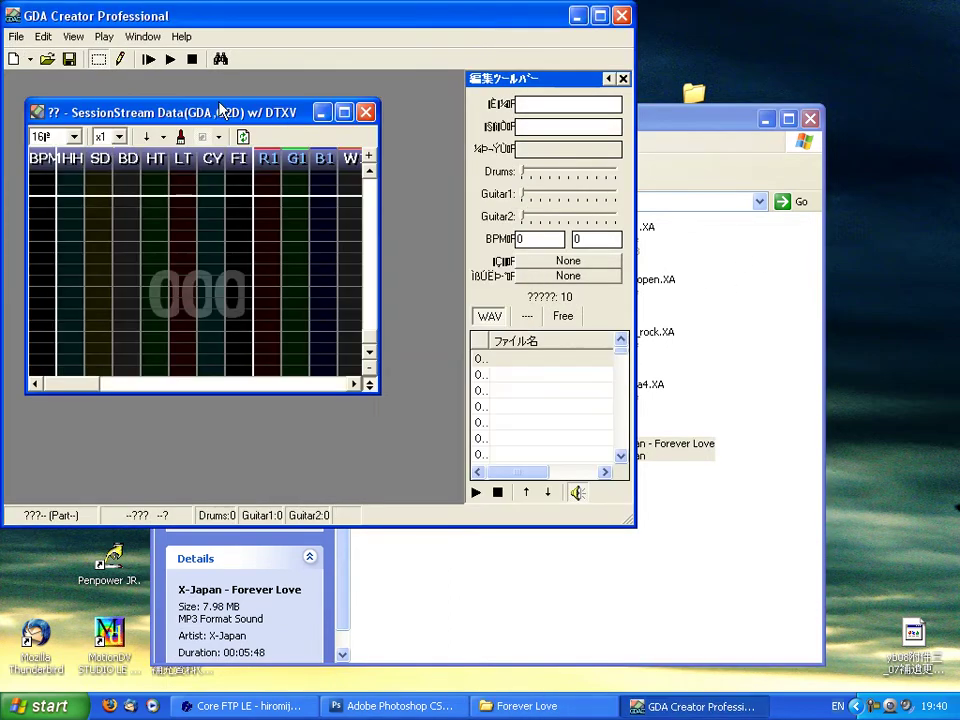
Step: Close the default SessionStream chart and create a new DTXMania Data (DTX) chart
{"action": "left_click", "coordinate": [366, 112]}
{"action": "left_click", "coordinate": [13, 16]}
{"action": "left_click", "coordinate": [62, 22]}
{"action": "left_click", "coordinate": [16, 36]}
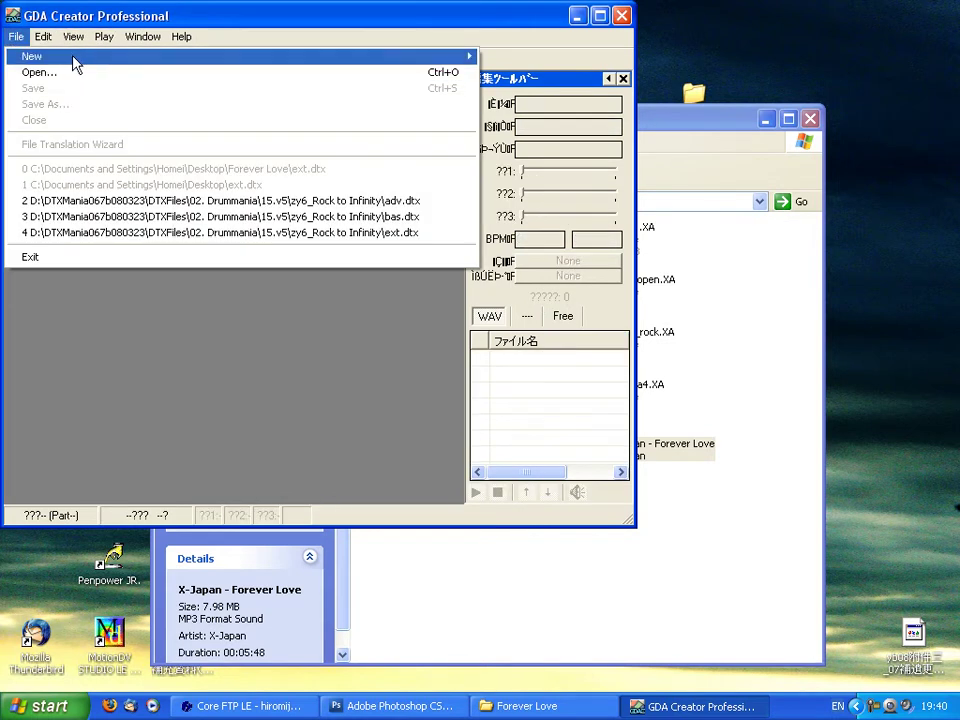
{"action": "mouse_move", "coordinate": [60, 57]}
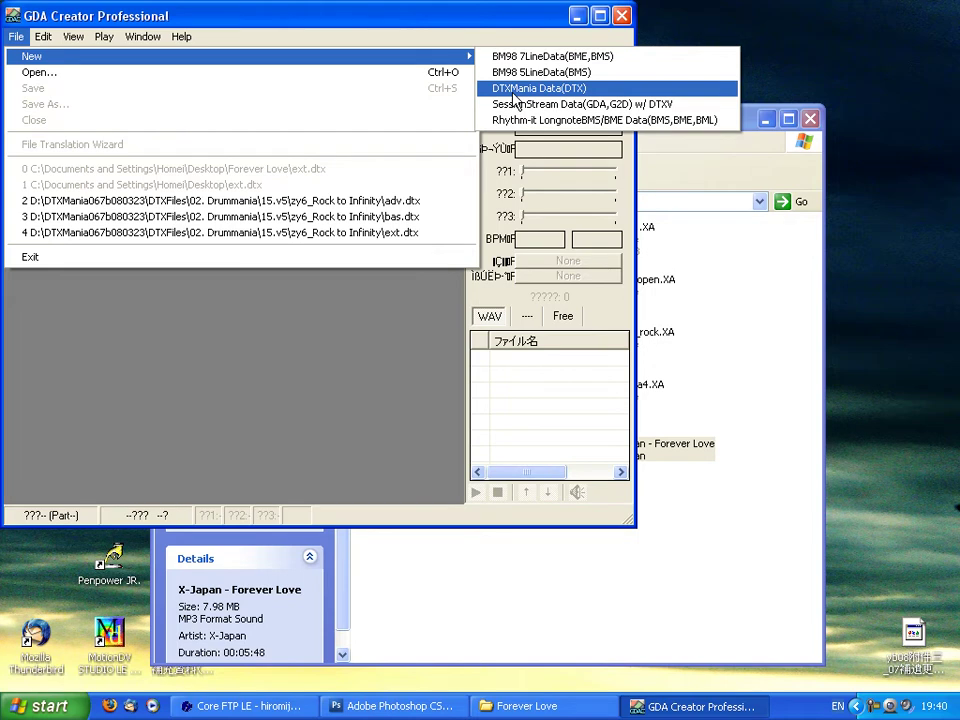
{"action": "left_click", "coordinate": [514, 92]}
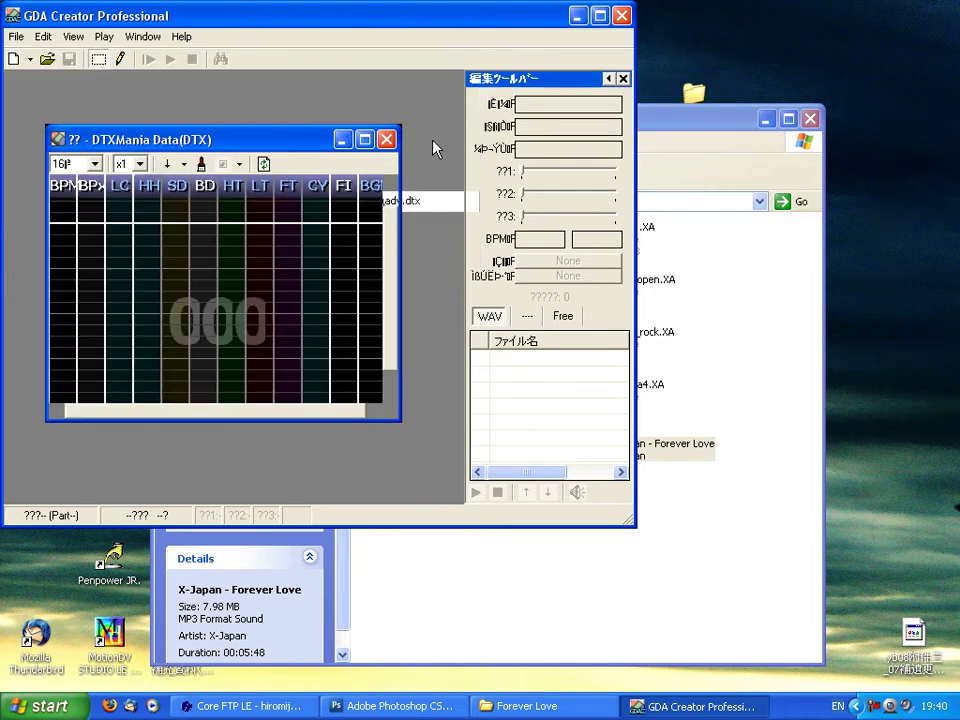
Step: Save the new chart as ext.dtx in the Forever Love folder
{"action": "left_click", "coordinate": [18, 37]}
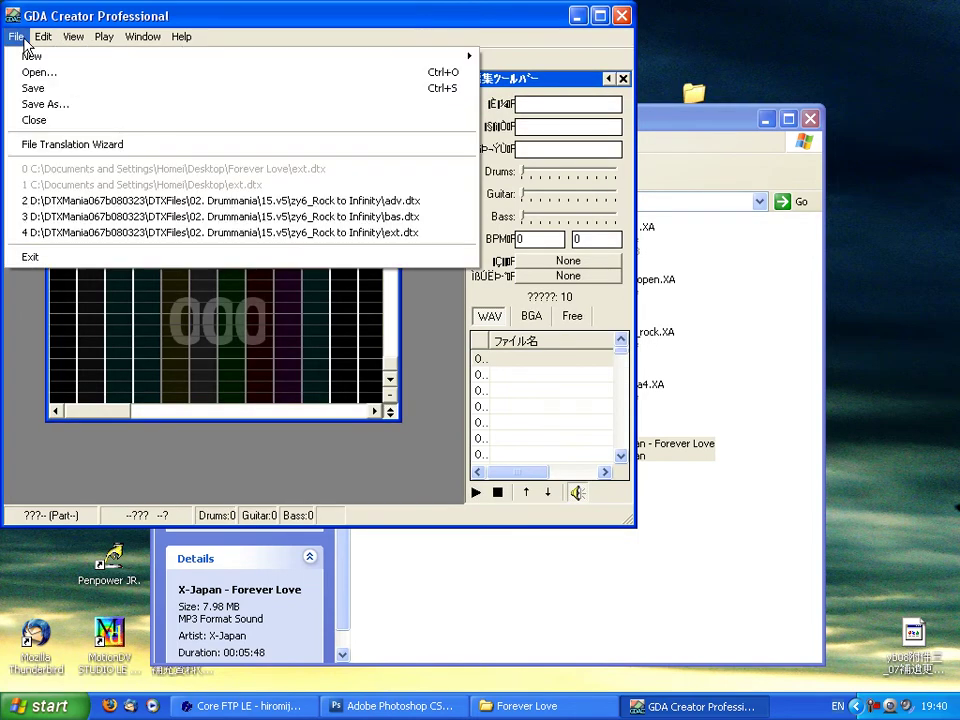
{"action": "left_click", "coordinate": [50, 102]}
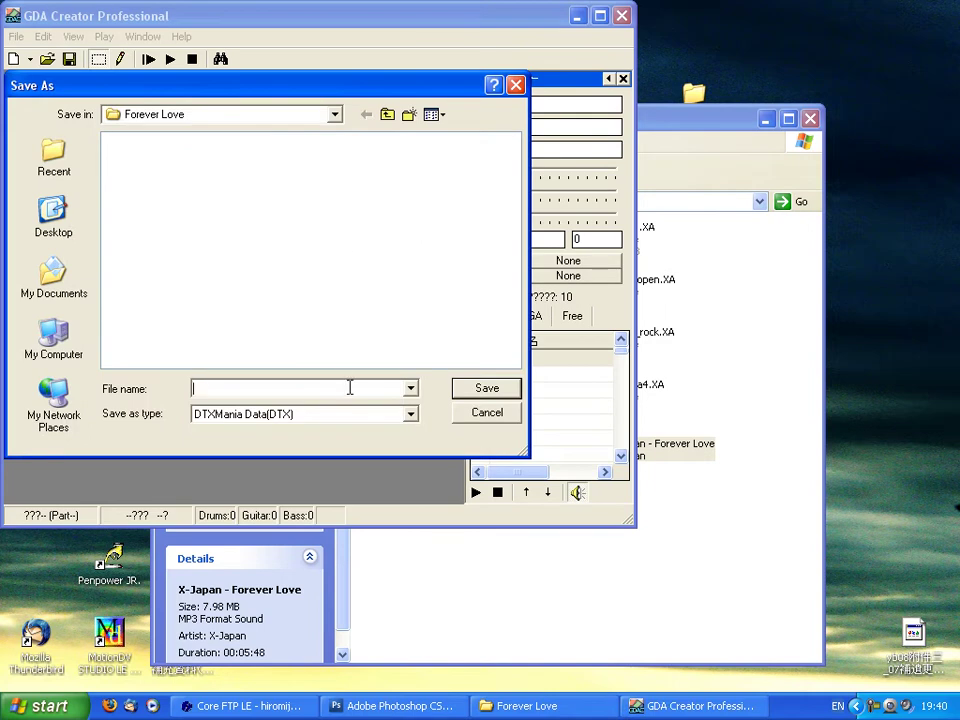
{"action": "key", "text": "Return"}
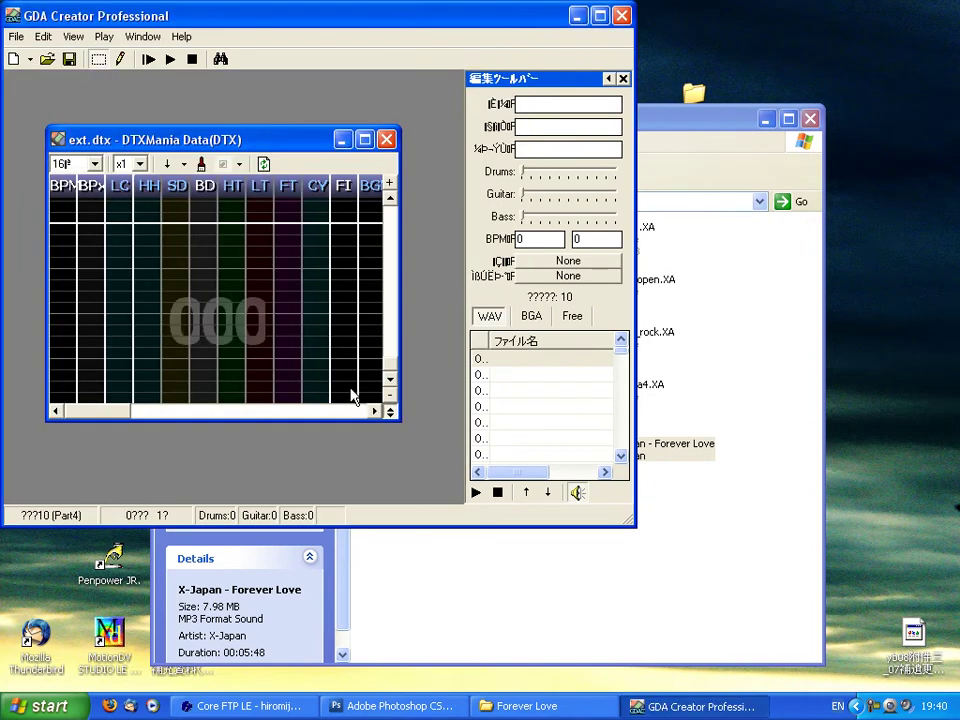
Step: Open the saved ext.dtx file in Notepad and set its title to "Forever Love" and its artist to "X-Japan"
{"action": "left_click", "coordinate": [664, 150]}
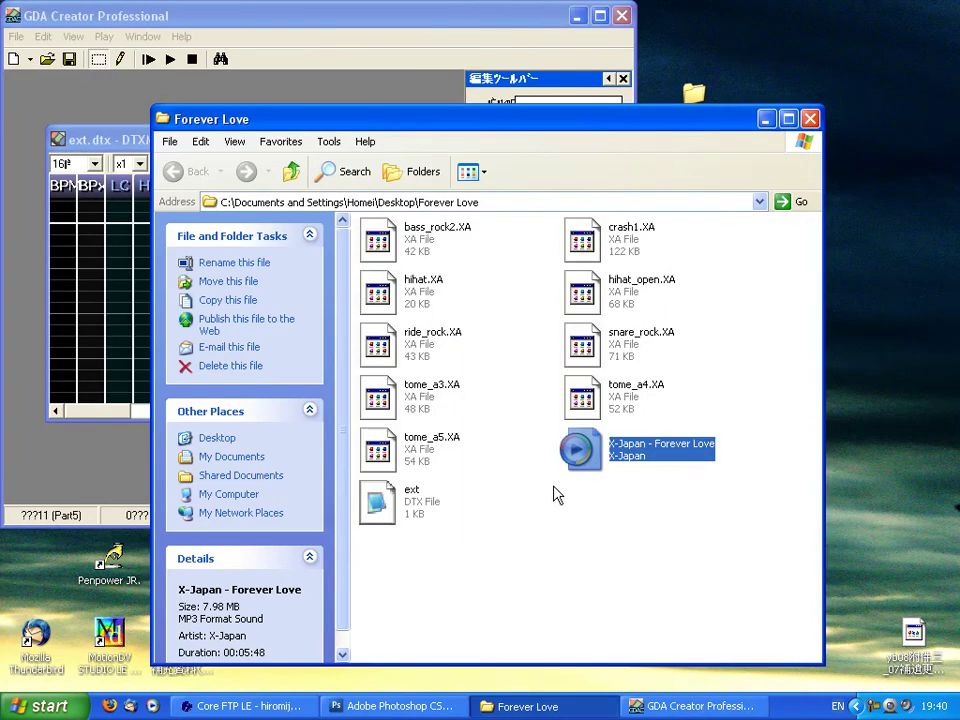
{"action": "left_click", "coordinate": [408, 510]}
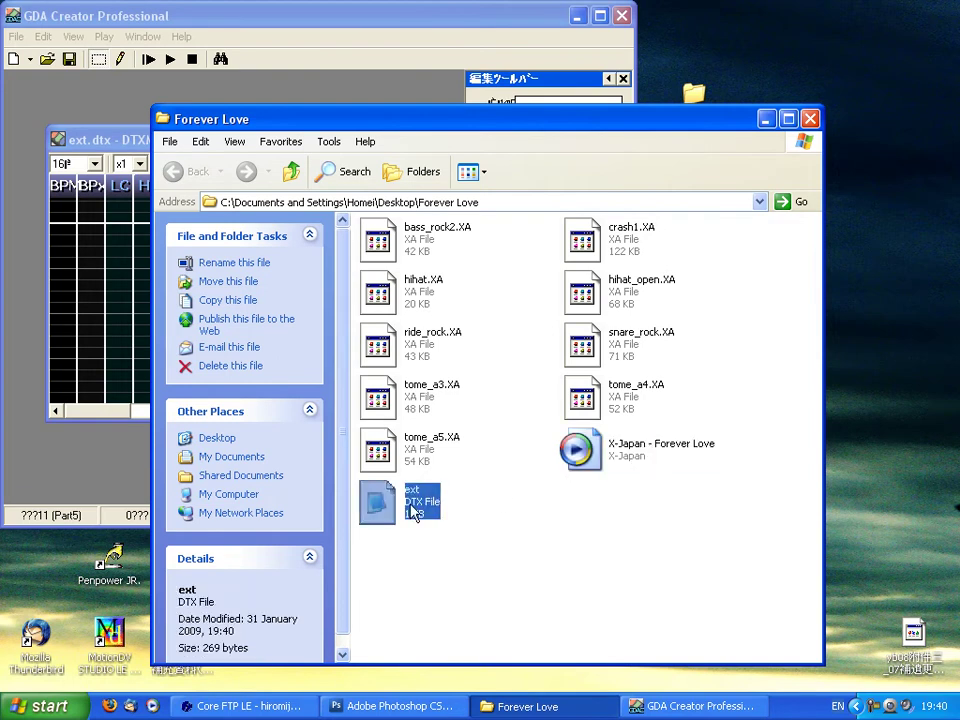
{"action": "double_click", "coordinate": [418, 512]}
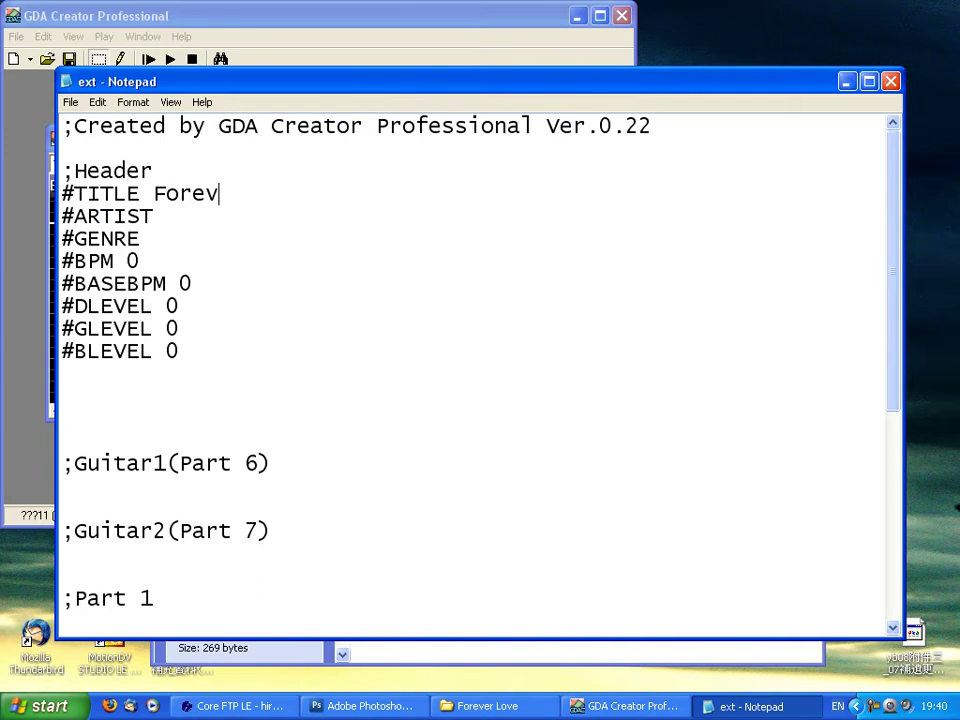
{"action": "type", "text": "X-"}
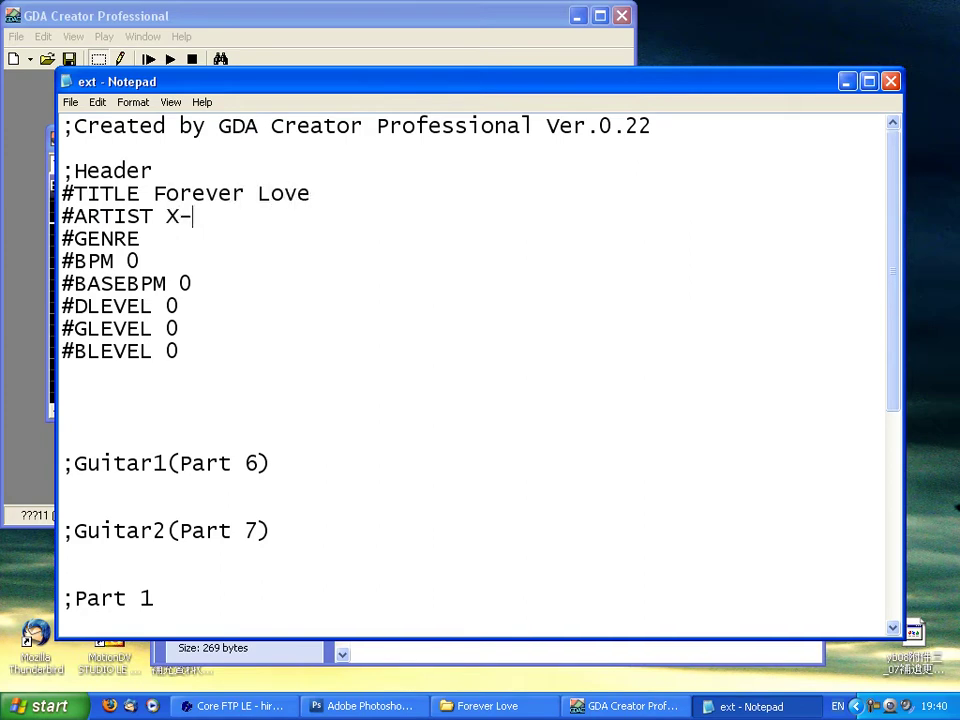
{"action": "type", "text": "Hapab"}
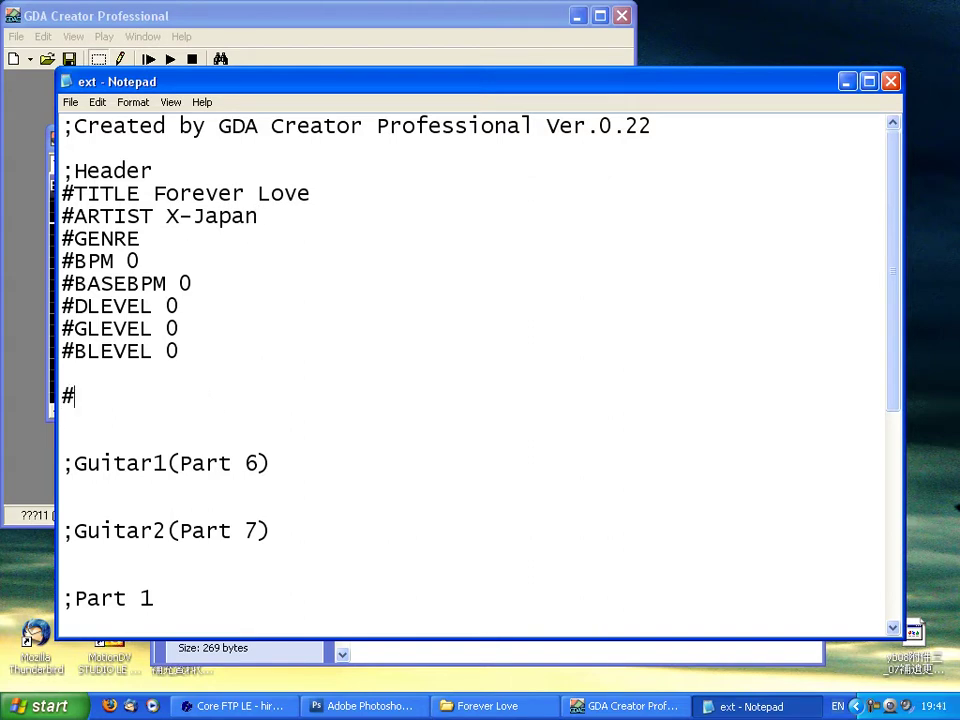
Step: Add the line "#WAV01 bgm.mp3" below the header, save the file and close Notepad
{"action": "type", "text": "WAV"}
{"action": "type", "text": "01 bg"}
{"action": "type", "text": "m.nop"}
{"action": "key", "text": "BackSpace"}
{"action": "key", "text": "BackSpace"}
{"action": "type", "text": "mp3"}
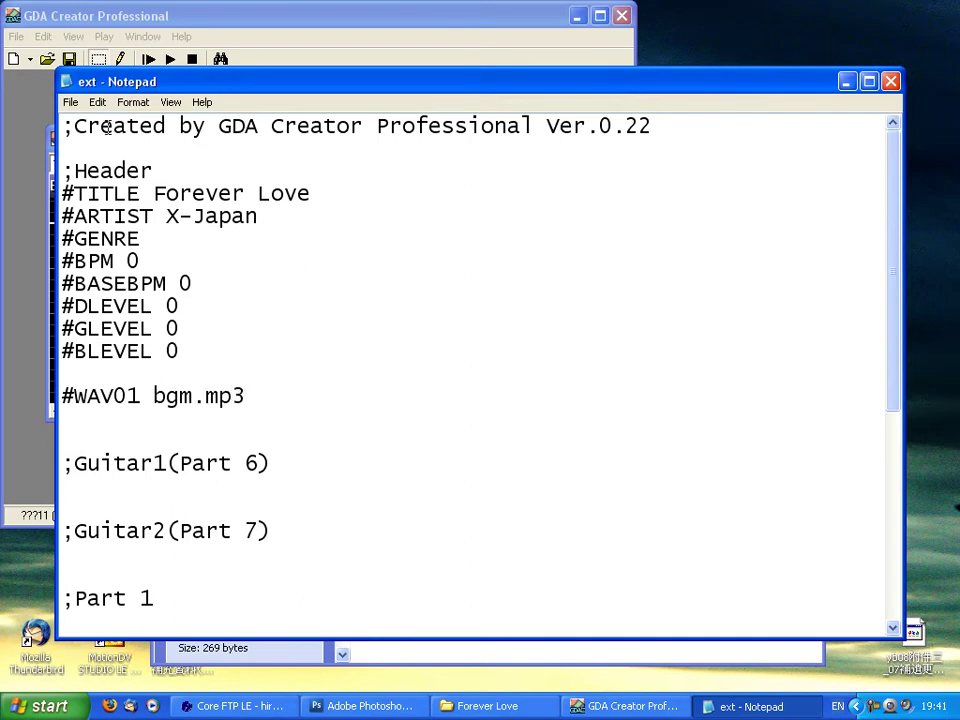
{"action": "left_click", "coordinate": [70, 102]}
{"action": "left_click", "coordinate": [122, 156]}
{"action": "left_click", "coordinate": [889, 82]}
Step: Rename the "X-Japan - Forever Love" MP3 file as bgm
{"action": "left_click", "coordinate": [617, 525]}
{"action": "left_click", "coordinate": [615, 458]}
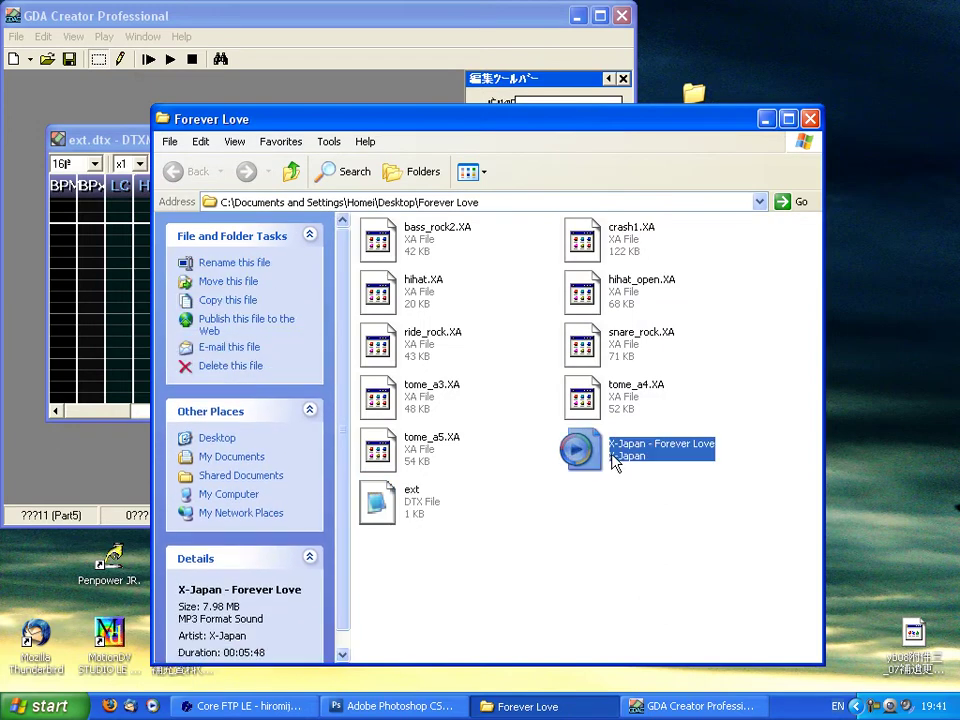
{"action": "right_click", "coordinate": [638, 456]}
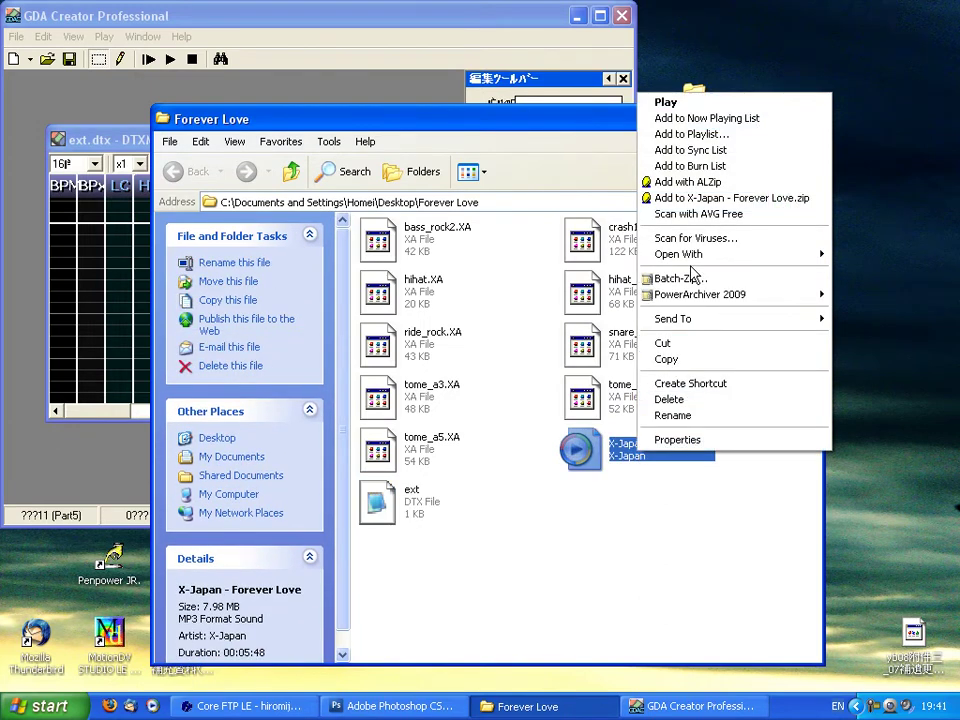
{"action": "left_click", "coordinate": [690, 416]}
{"action": "type", "text": "bgm"}
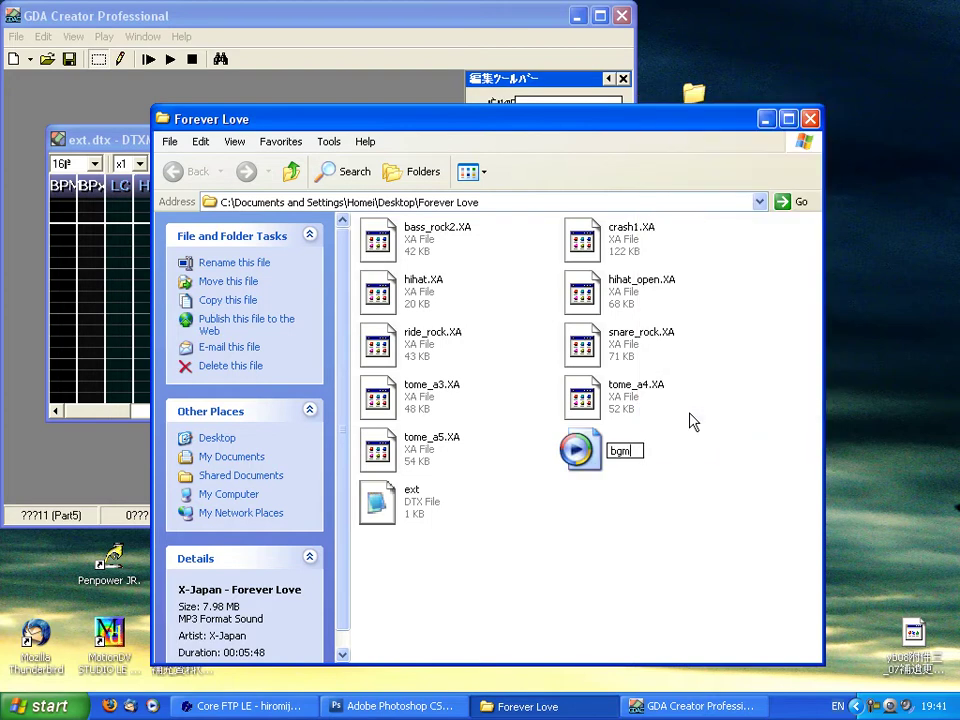
{"action": "key", "text": "Return"}
{"action": "left_click", "coordinate": [735, 508]}
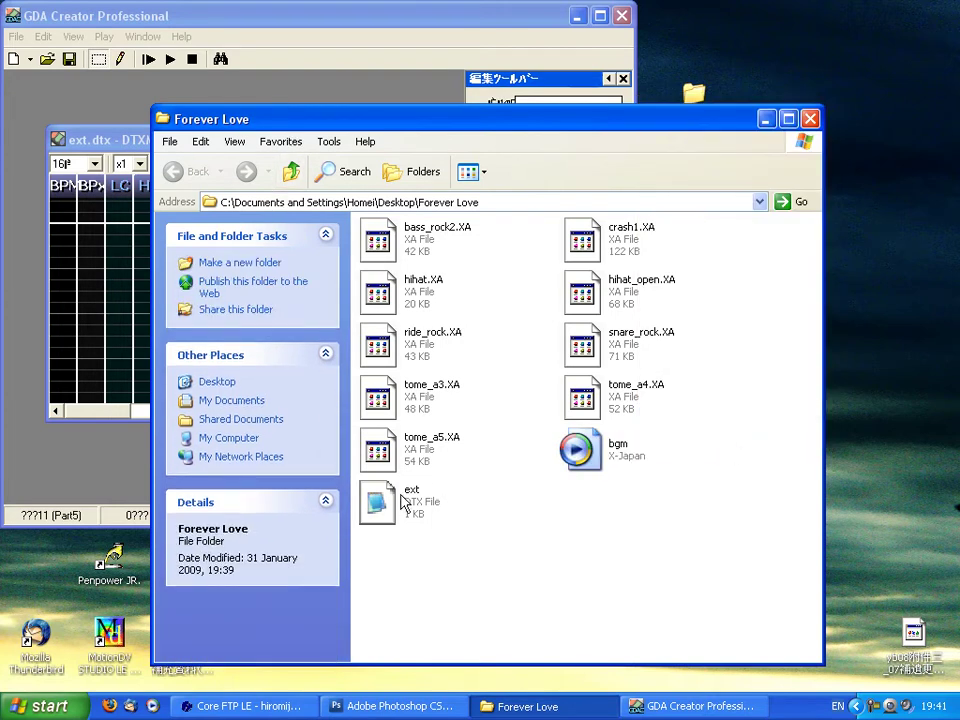
Step: Load the edited ext.dtx into GDA Creator, maximize its chart and enlarge the program window
{"action": "left_click", "coordinate": [397, 504]}
{"action": "left_click_drag", "start_coordinate": [397, 504], "coordinate": [108, 452]}
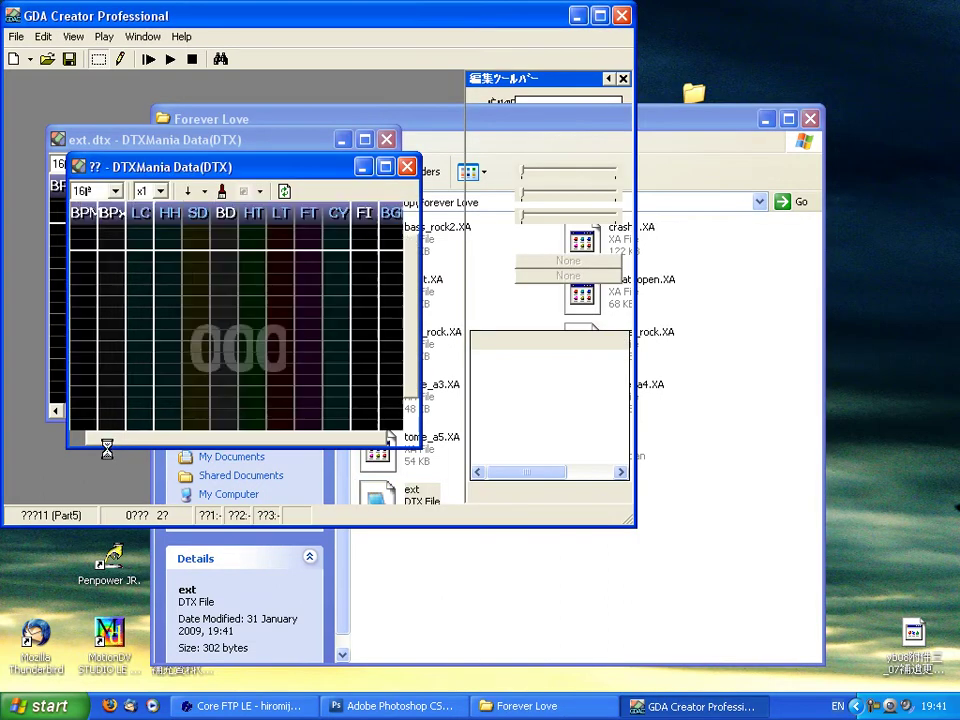
{"action": "double_click", "coordinate": [211, 170]}
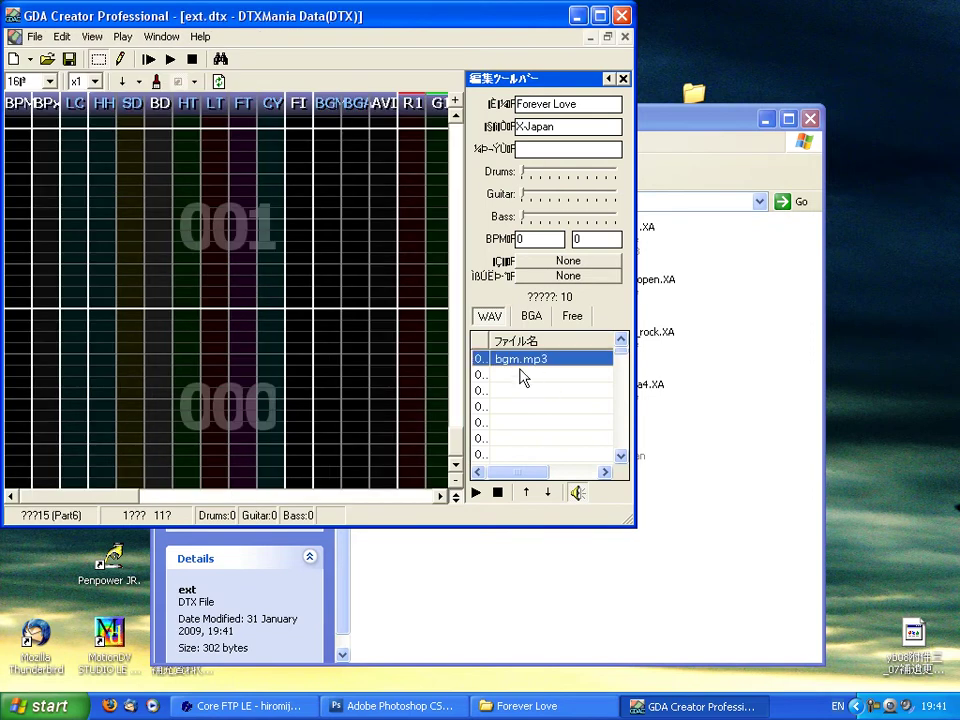
{"action": "left_click_drag", "start_coordinate": [622, 518], "coordinate": [757, 612]}
Step: Assign hihat.XA and hihat_open.XA to the two empty WAV slots after bgm.mp3
{"action": "left_click", "coordinate": [658, 375]}
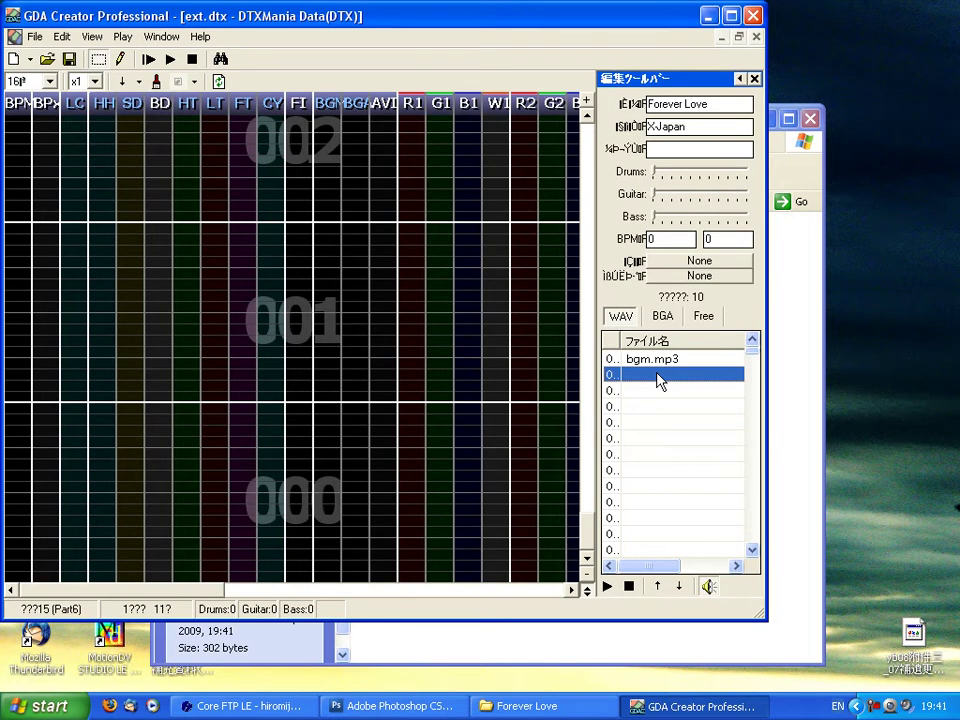
{"action": "double_click", "coordinate": [658, 378]}
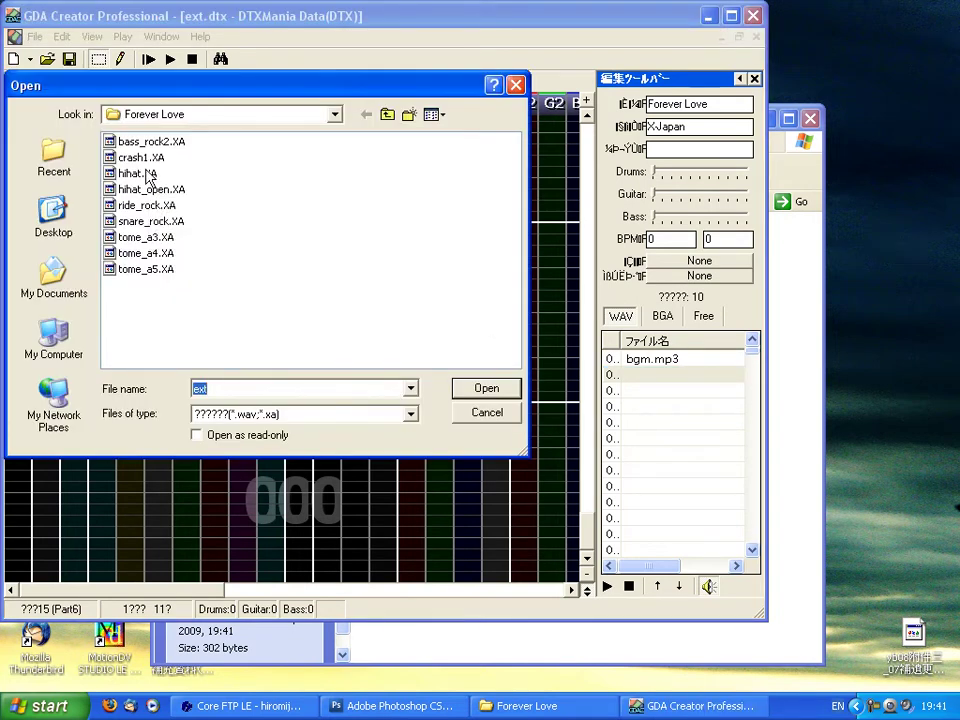
{"action": "double_click", "coordinate": [145, 174]}
{"action": "double_click", "coordinate": [666, 392]}
{"action": "double_click", "coordinate": [165, 190]}
Step: Assign snare_rock.XA and bass_rock2.XA to the next two empty WAV slots
{"action": "left_click", "coordinate": [660, 407]}
{"action": "double_click", "coordinate": [660, 407]}
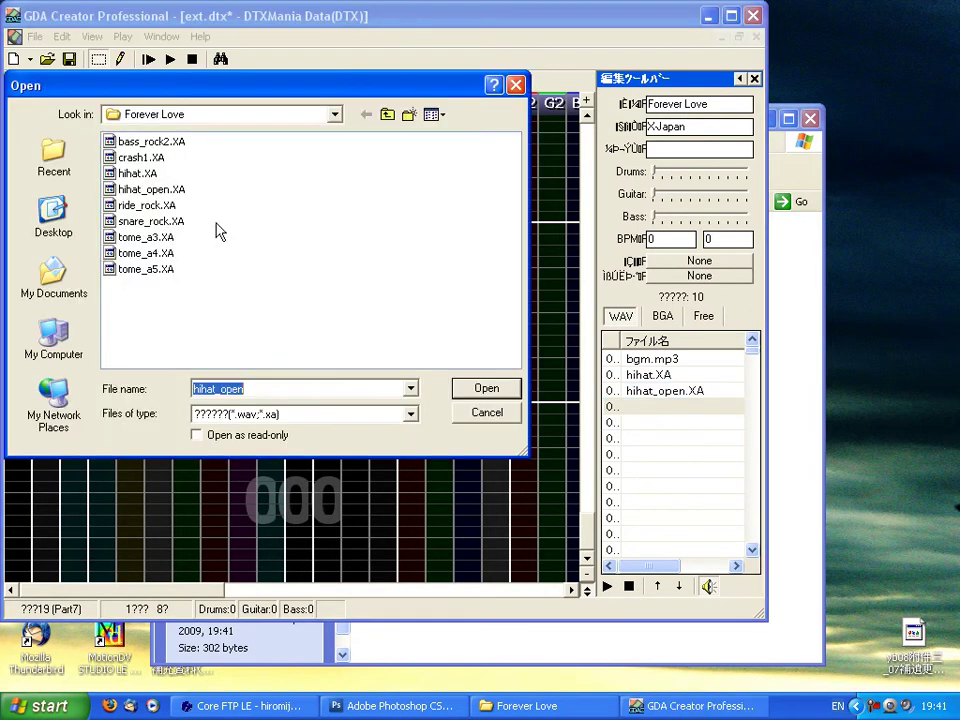
{"action": "double_click", "coordinate": [150, 221]}
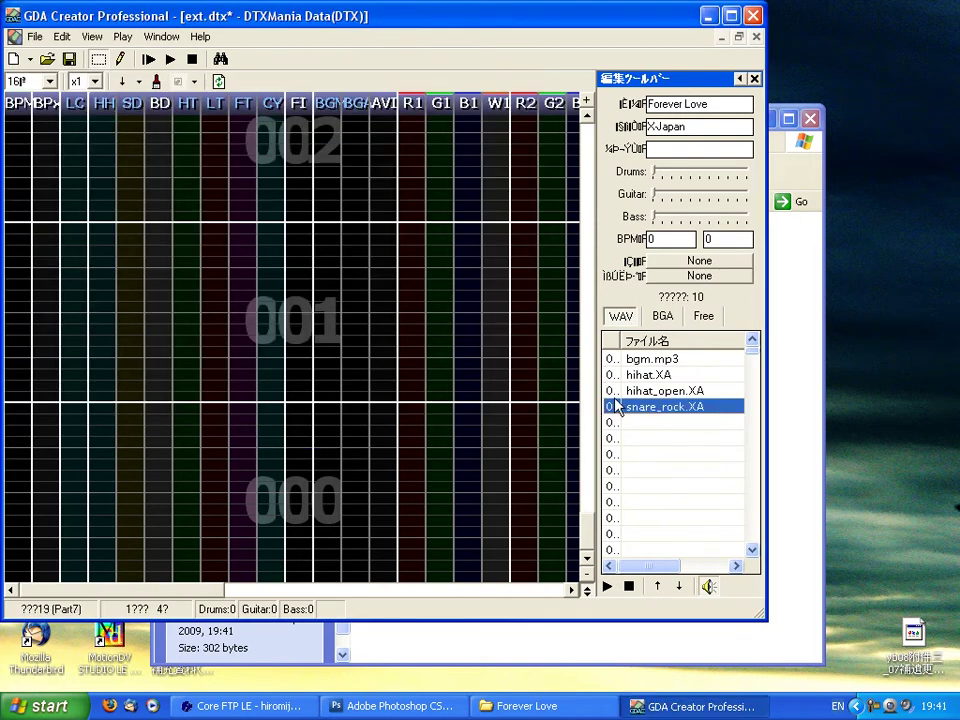
{"action": "double_click", "coordinate": [628, 422]}
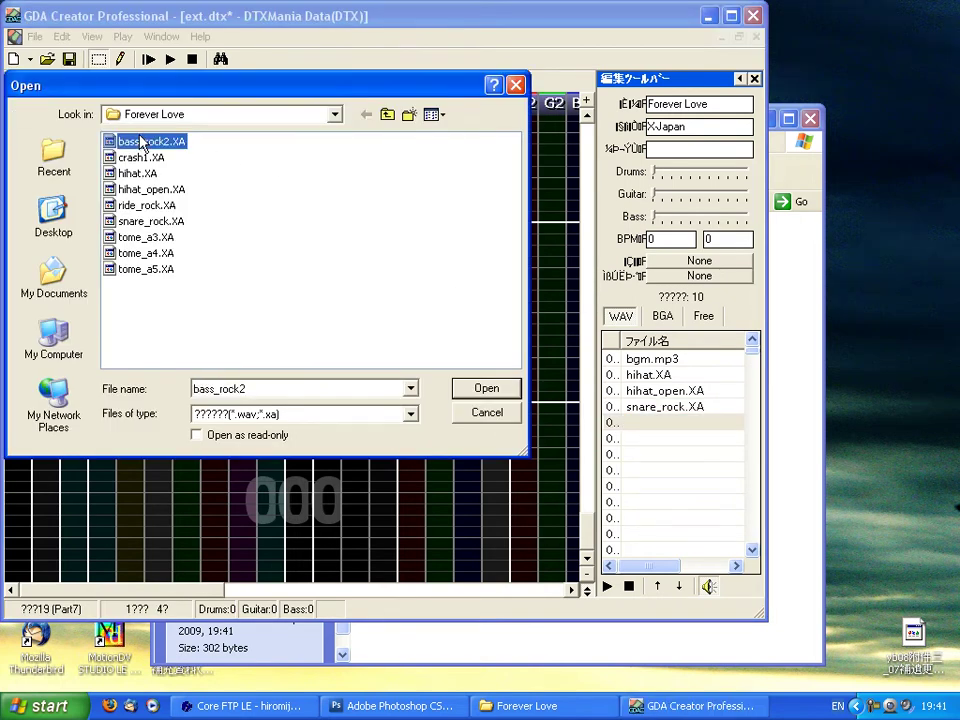
{"action": "double_click", "coordinate": [141, 142]}
Step: Assign the tom samples tome_a3.XA, tome_a4.XA and tome_a5.XA to the next three WAV slots
{"action": "double_click", "coordinate": [677, 438]}
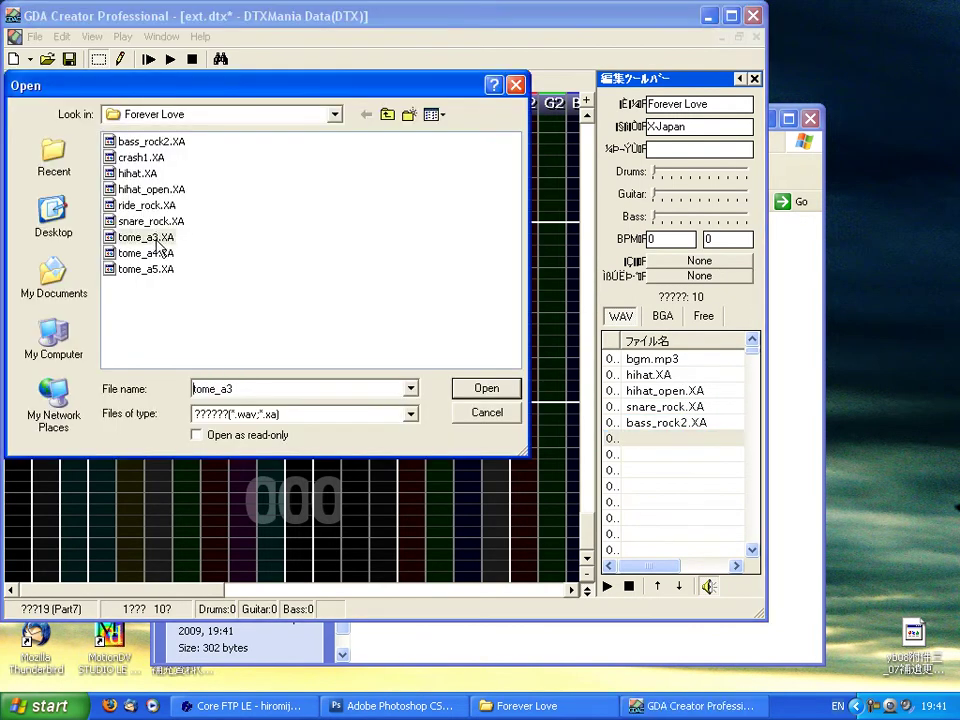
{"action": "double_click", "coordinate": [150, 237]}
{"action": "double_click", "coordinate": [670, 453]}
{"action": "double_click", "coordinate": [160, 254]}
{"action": "double_click", "coordinate": [696, 470]}
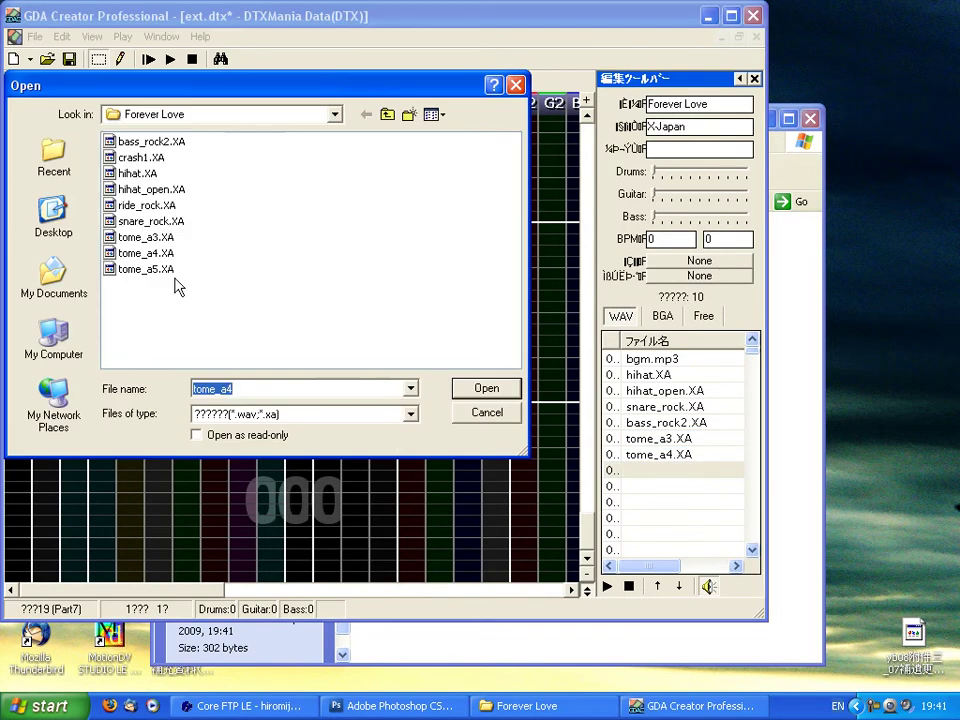
{"action": "double_click", "coordinate": [160, 270]}
Step: Assign the cymbal samples crash1.XA and ride_rock.XA to the two WAV slots after the toms
{"action": "double_click", "coordinate": [681, 486]}
{"action": "double_click", "coordinate": [149, 160]}
{"action": "double_click", "coordinate": [732, 502]}
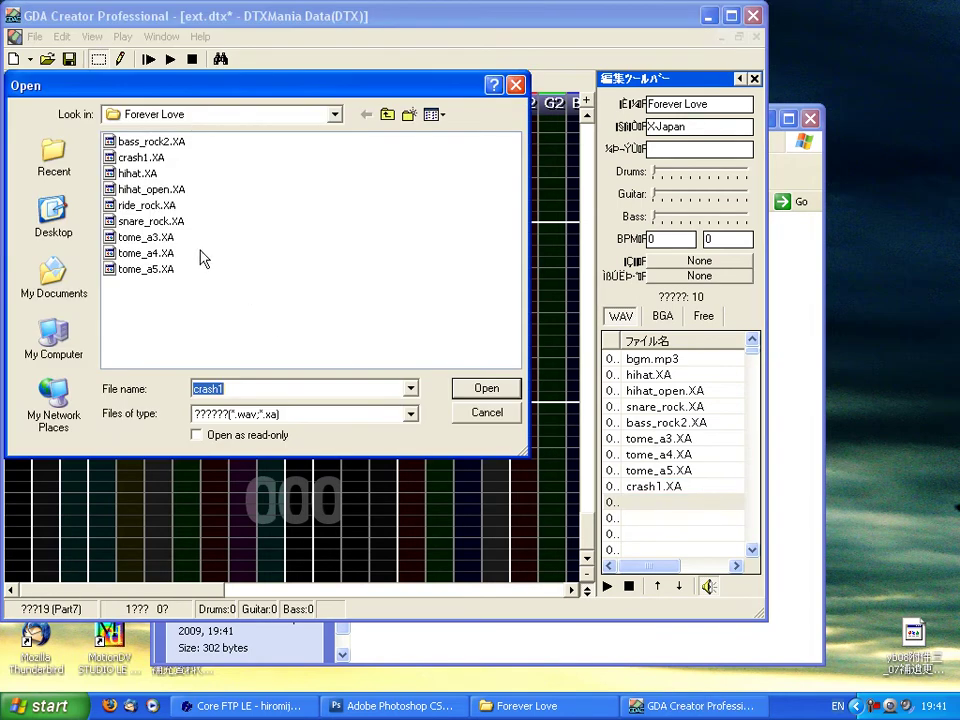
{"action": "double_click", "coordinate": [162, 205]}
Step: In pencil mode, place hihat.XA in the HH lane, snare_rock.XA in SD and bass_rock2.XA in BD, within measure 002
{"action": "left_click_drag", "start_coordinate": [690, 483], "coordinate": [665, 383]}
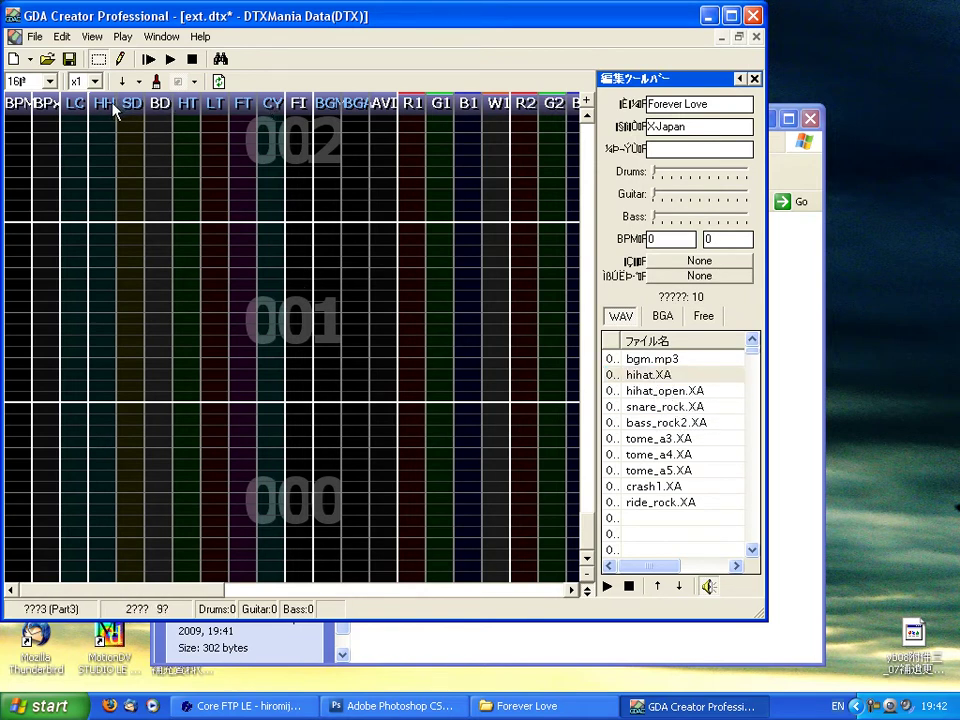
{"action": "left_click", "coordinate": [624, 374]}
{"action": "left_click", "coordinate": [120, 60]}
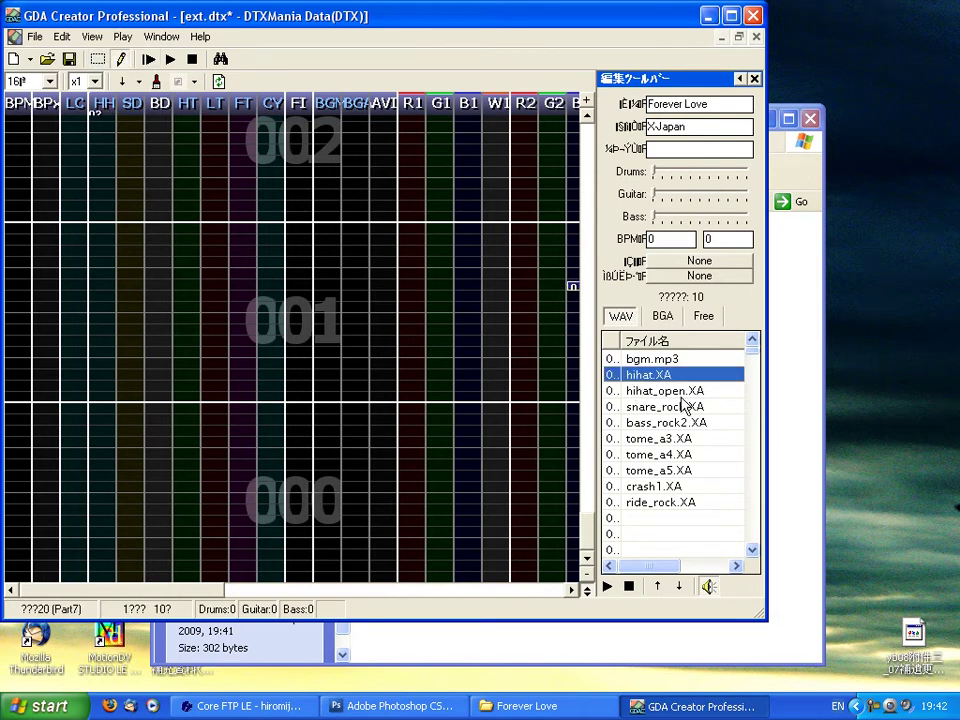
{"action": "left_click", "coordinate": [683, 403]}
{"action": "left_click", "coordinate": [129, 110]}
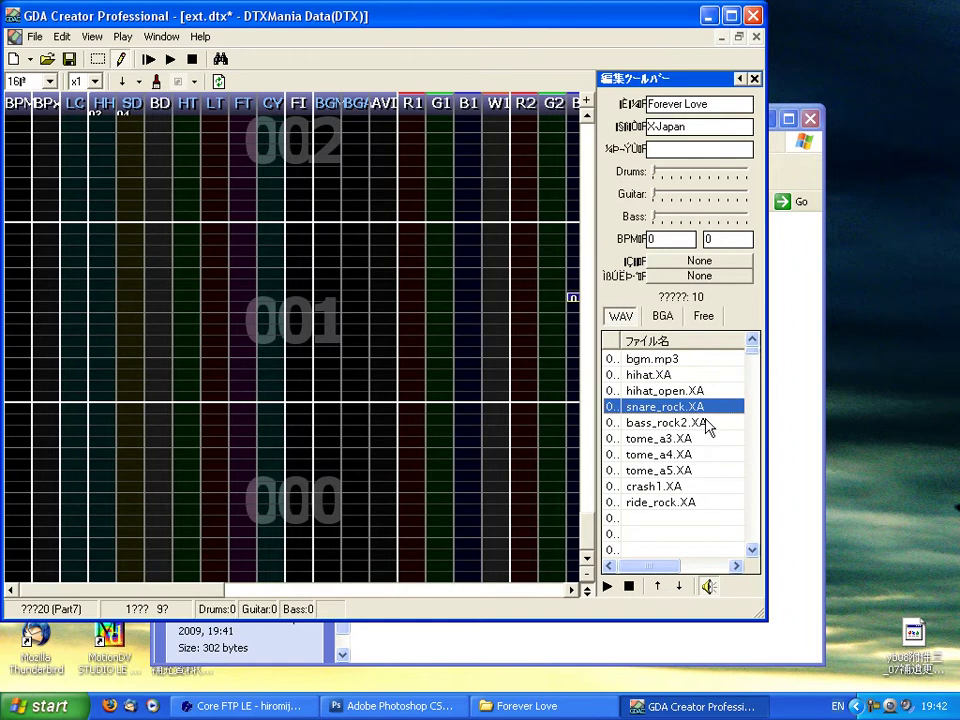
{"action": "left_click", "coordinate": [707, 424]}
{"action": "left_click", "coordinate": [157, 110]}
Step: Place tome_a3.XA in the HT lane, tome_a4.XA in LT, tome_a5.XA in FT and crash1.XA in CY, within measure 002
{"action": "left_click", "coordinate": [690, 440]}
{"action": "left_click", "coordinate": [186, 110]}
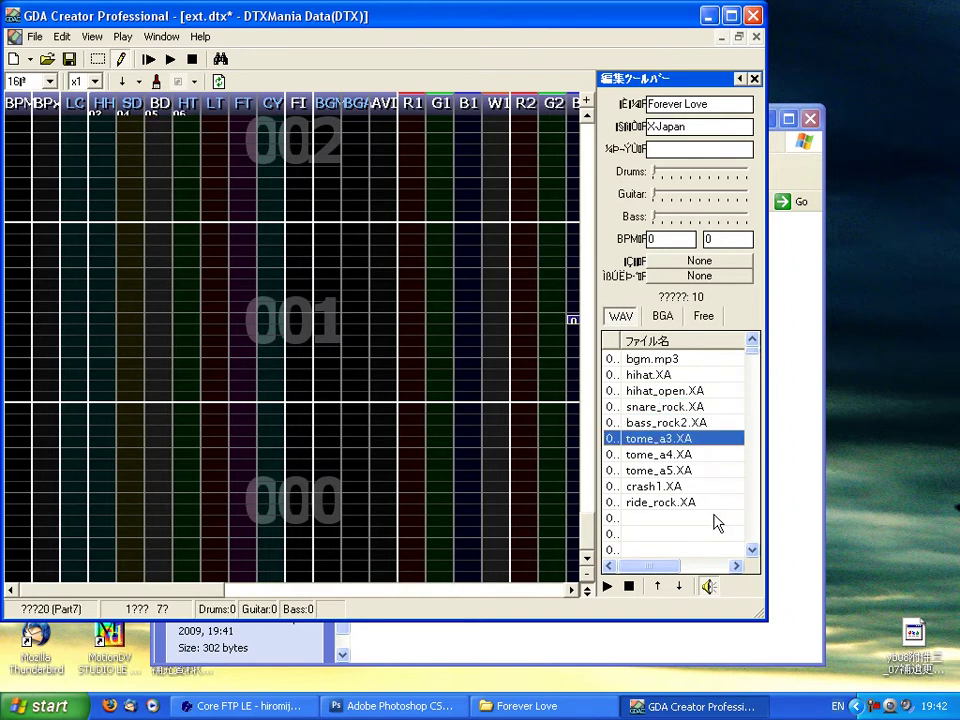
{"action": "left_click", "coordinate": [680, 455]}
{"action": "left_click", "coordinate": [214, 110]}
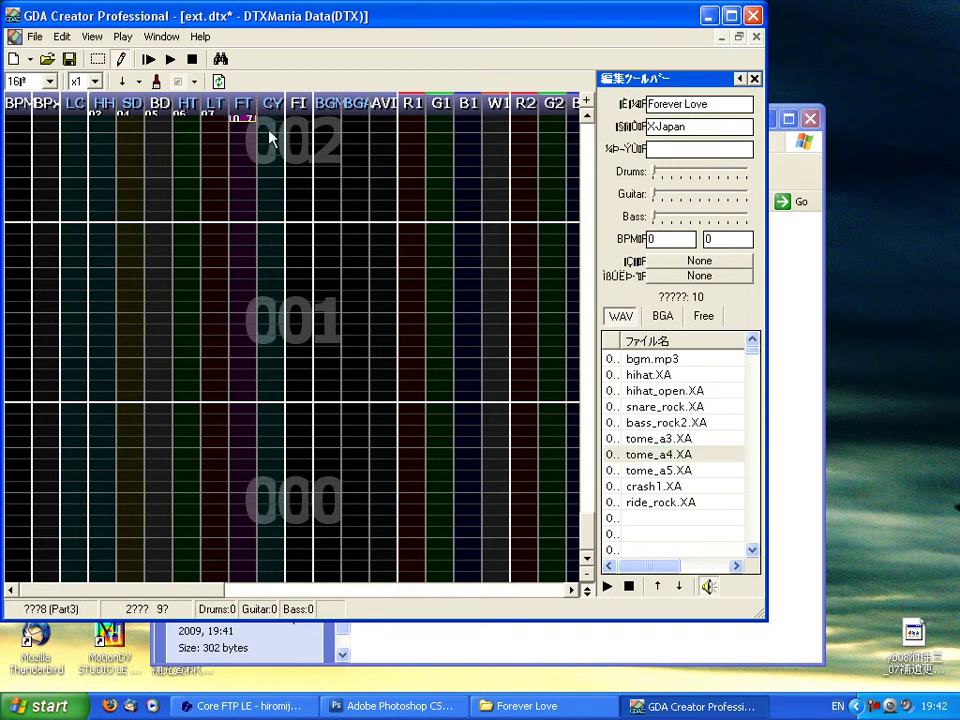
{"action": "left_click", "coordinate": [242, 112]}
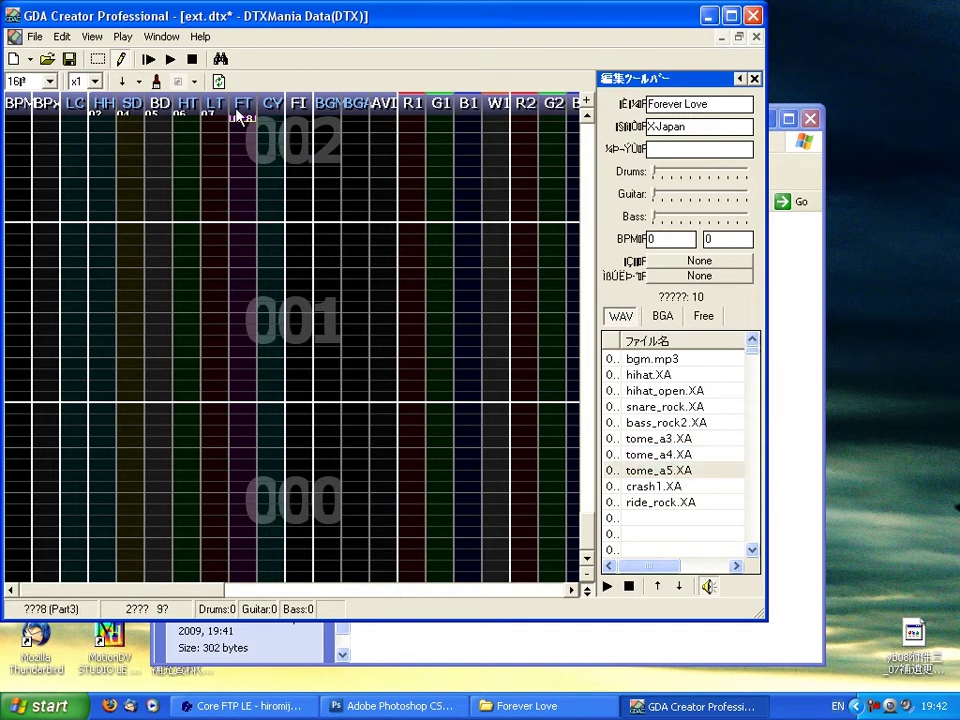
{"action": "left_click", "coordinate": [703, 487]}
{"action": "left_click", "coordinate": [267, 111]}
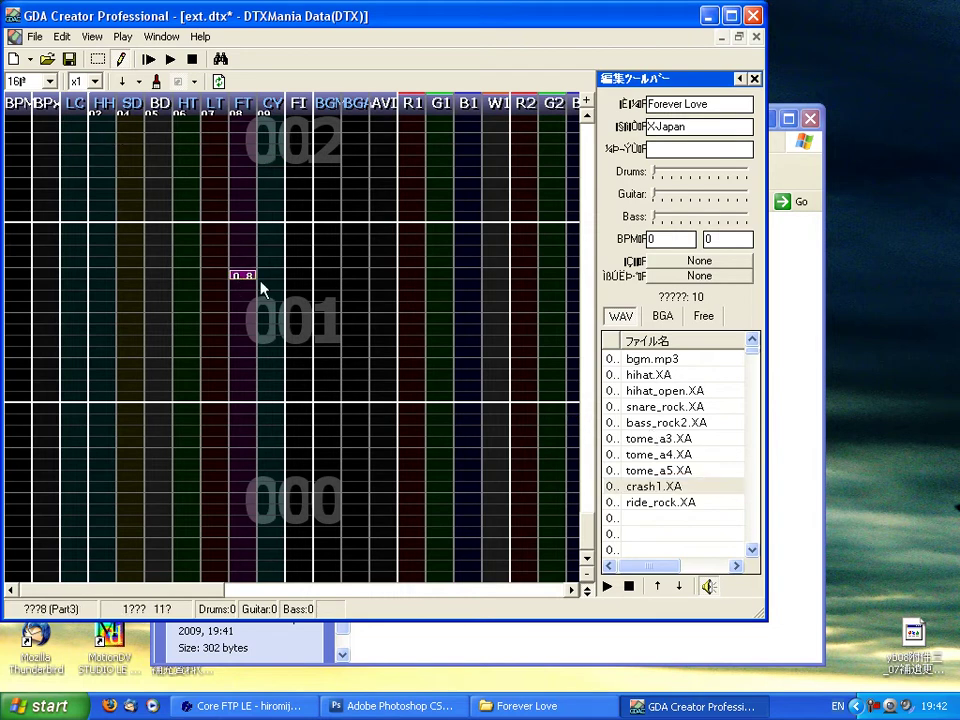
Step: Listen to the start of bgm from the Forever Love folder in Windows Media Player, close the player and return to the chart
{"action": "left_click", "coordinate": [581, 655]}
{"action": "double_click", "coordinate": [577, 446]}
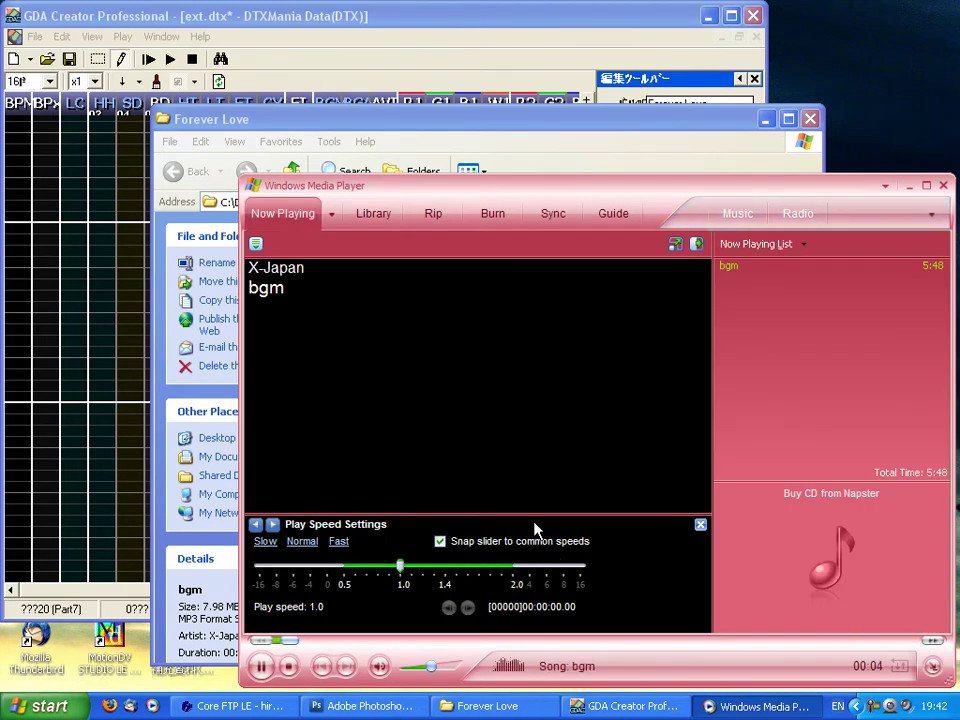
{"action": "key", "text": "alt+F4"}
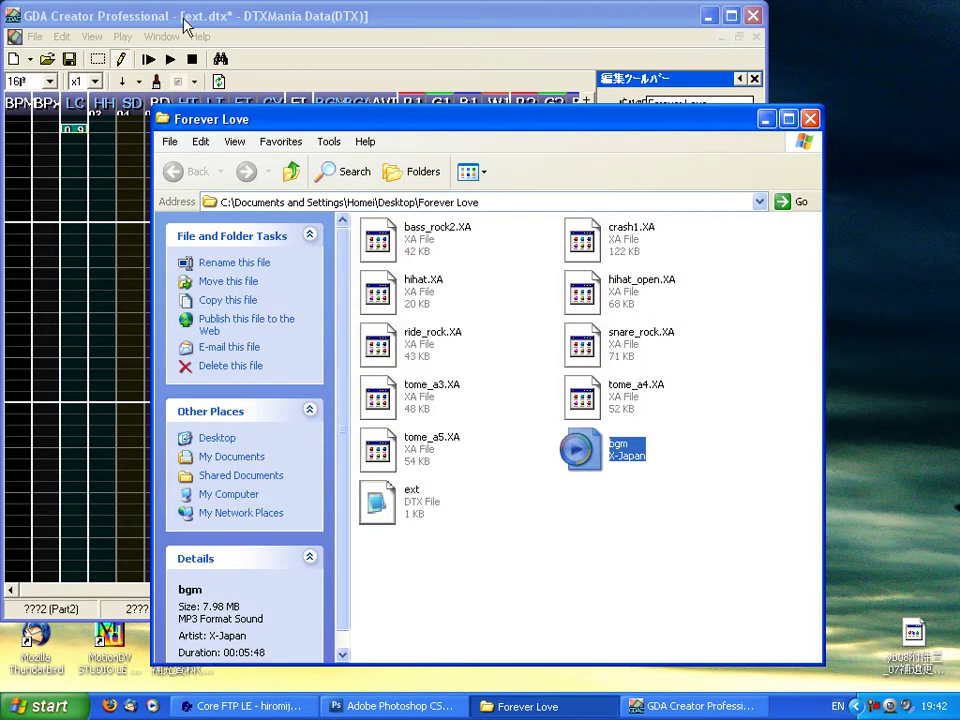
{"action": "left_click", "coordinate": [182, 17]}
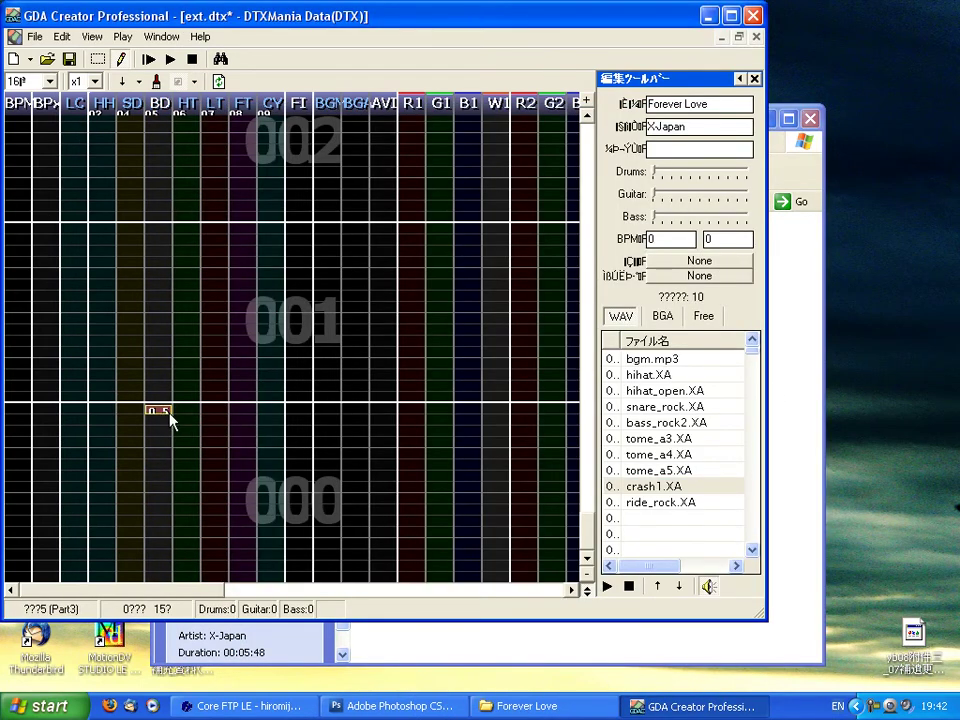
Step: Set the grid to 12 divisions, add HT, LT and FT fill notes ending measure 000, and BD and CY notes starting measure 001
{"action": "left_click", "coordinate": [49, 82]}
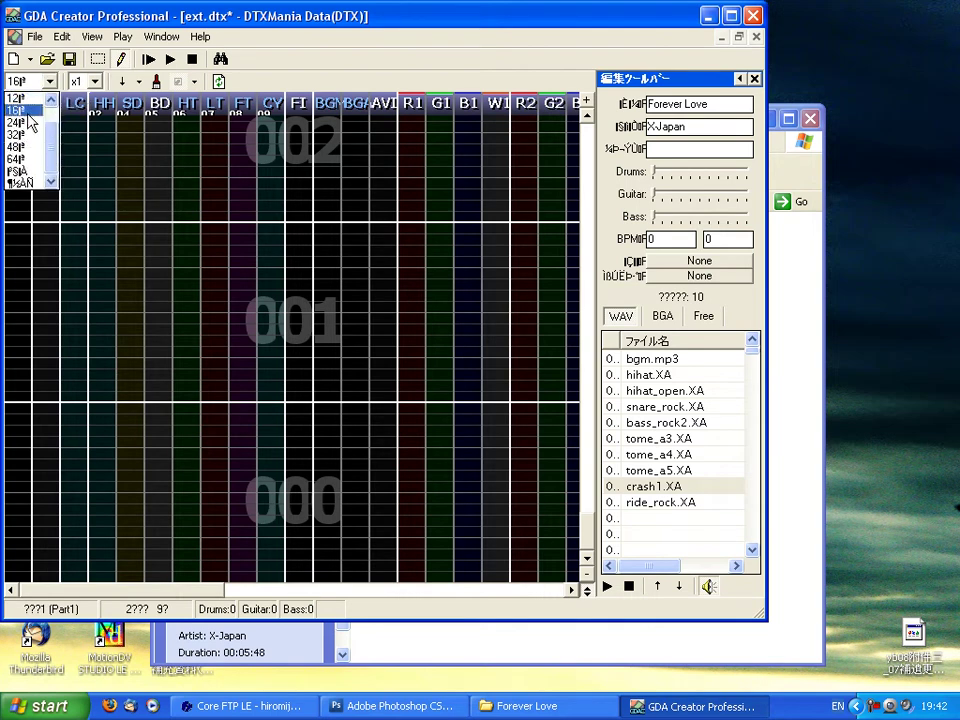
{"action": "left_click", "coordinate": [19, 99]}
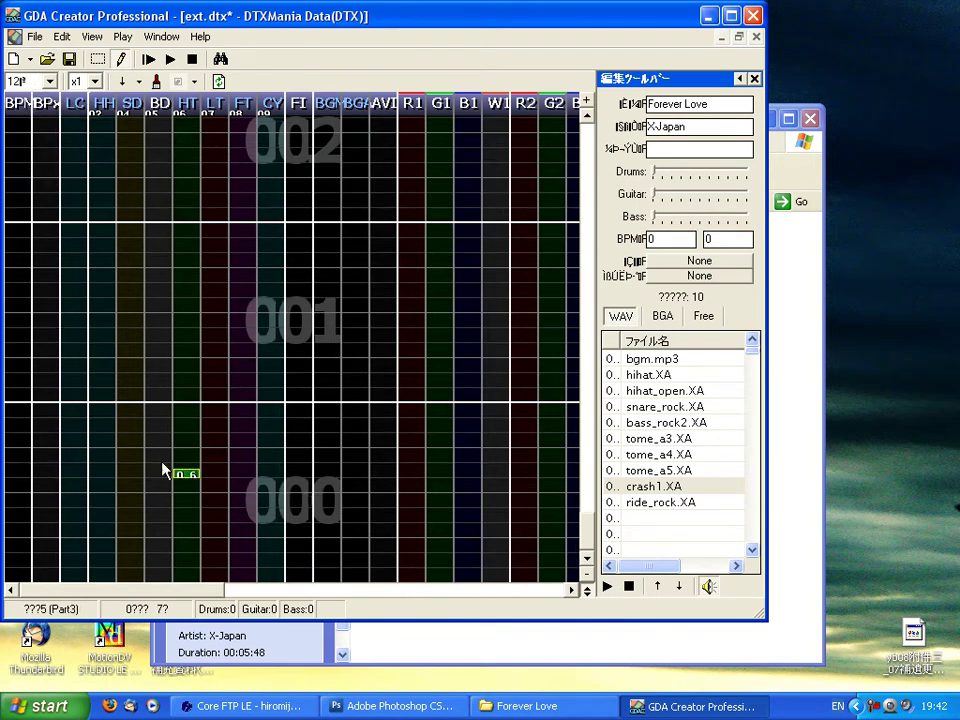
{"action": "left_click", "coordinate": [184, 477]}
{"action": "left_click", "coordinate": [214, 458]}
{"action": "left_click", "coordinate": [214, 443]}
{"action": "left_click", "coordinate": [242, 429]}
{"action": "left_click", "coordinate": [157, 398]}
{"action": "left_click", "coordinate": [265, 398]}
Step: Place hi-hat notes on every second grid line of the HH lane through measures 001 and 002
{"action": "left_click", "coordinate": [97, 339]}
{"action": "left_click", "coordinate": [97, 309]}
{"action": "left_click", "coordinate": [98, 279]}
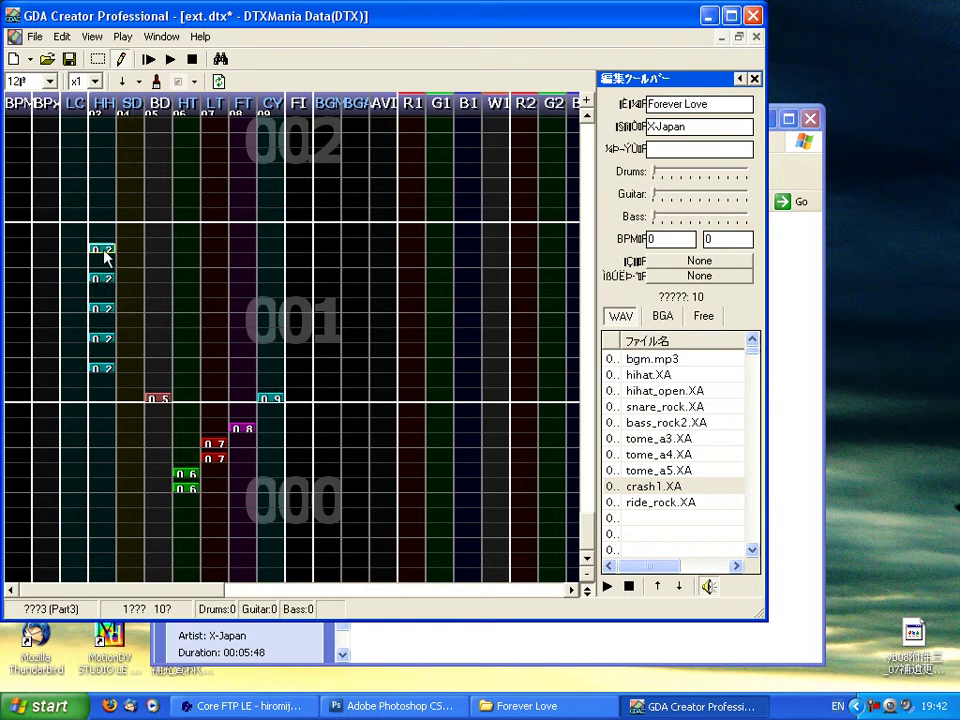
{"action": "scroll", "coordinate": [105, 255], "scroll_direction": "up", "scroll_amount": 3}
{"action": "left_click", "coordinate": [99, 385]}
{"action": "left_click", "coordinate": [99, 355]}
{"action": "left_click", "coordinate": [99, 325]}
{"action": "left_click", "coordinate": [99, 295]}
{"action": "left_click", "coordinate": [99, 265]}
{"action": "left_click", "coordinate": [99, 235]}
{"action": "left_click", "coordinate": [99, 205]}
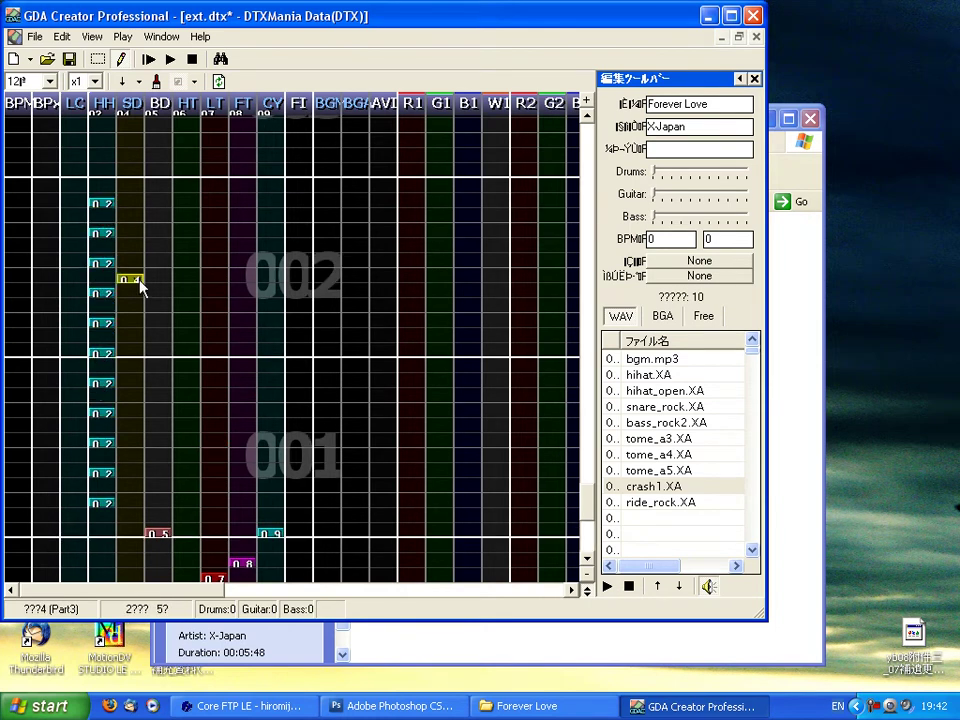
Step: Place BD notes two grid lines before measure 002 and at its start, plus an SD note midway through measure 001
{"action": "left_click", "coordinate": [158, 368]}
{"action": "left_click", "coordinate": [158, 353]}
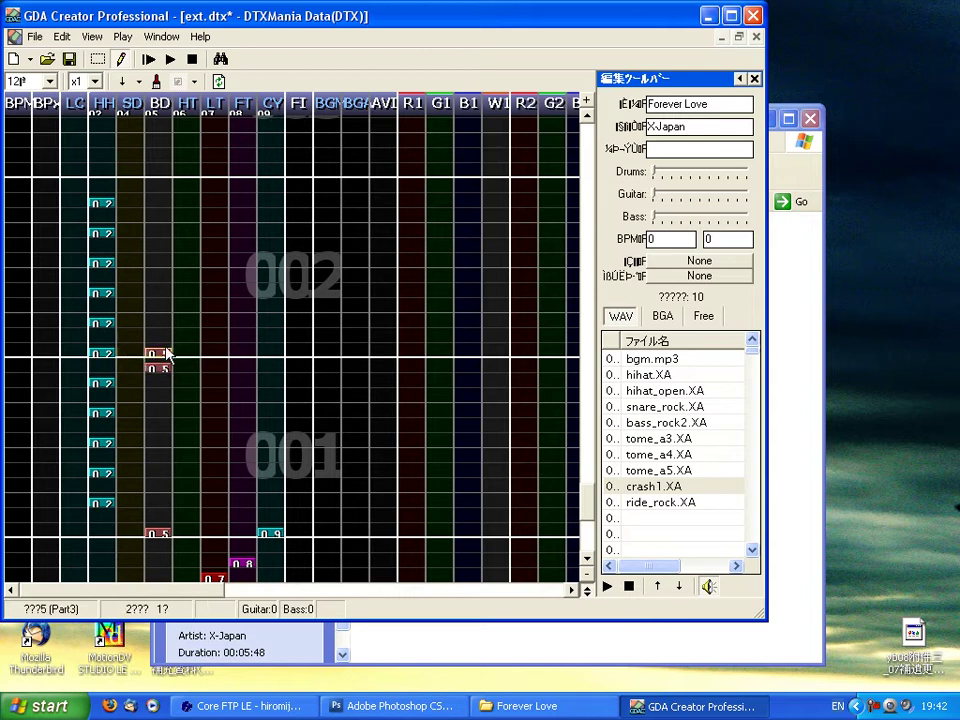
{"action": "left_click_drag", "start_coordinate": [160, 372], "coordinate": [160, 387]}
{"action": "left_click", "coordinate": [131, 444]}
Step: Continue the HH notes on every second grid line through measure 003 and place a BD note at its start
{"action": "scroll", "coordinate": [140, 290], "scroll_direction": "up", "scroll_amount": 3}
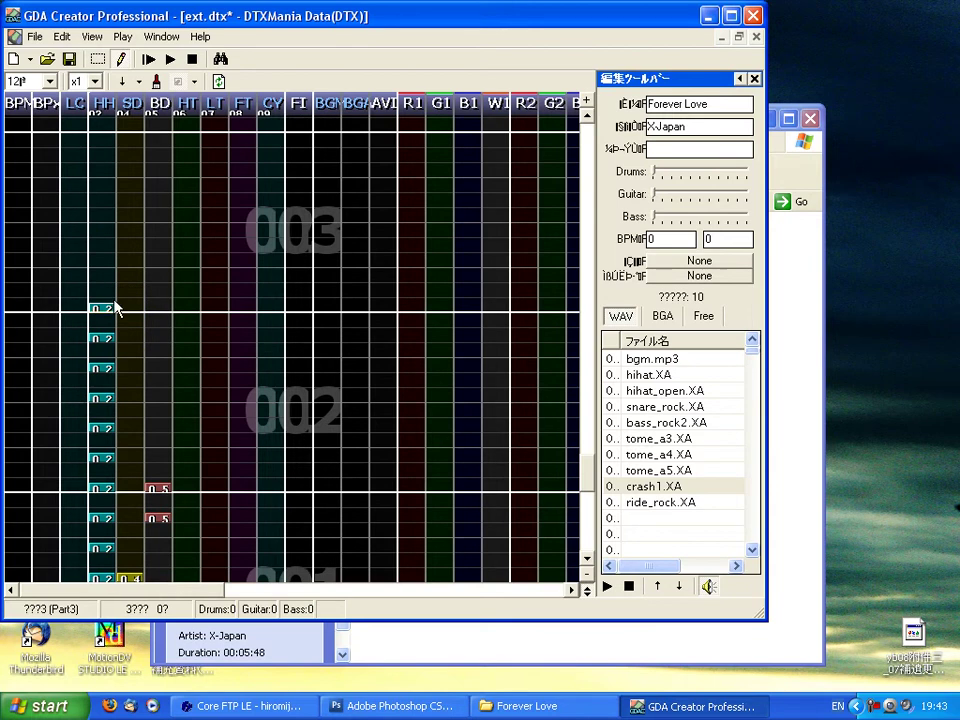
{"action": "left_click", "coordinate": [104, 278]}
{"action": "left_click", "coordinate": [104, 248]}
{"action": "left_click", "coordinate": [104, 218]}
{"action": "left_click", "coordinate": [104, 188]}
{"action": "left_click", "coordinate": [108, 158]}
{"action": "left_click", "coordinate": [168, 309]}
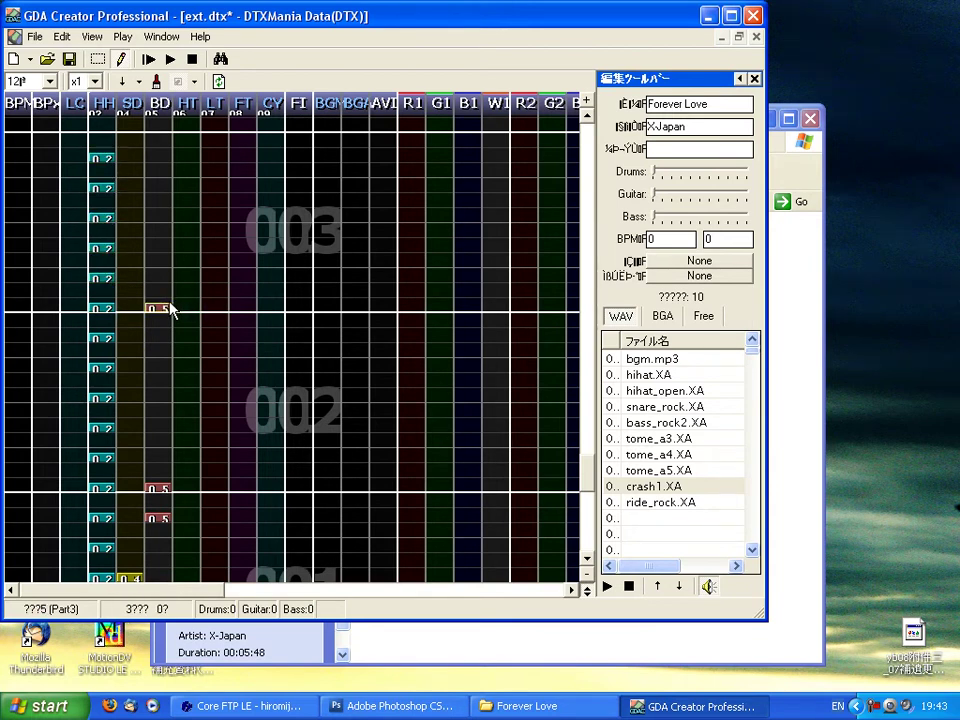
Step: Continue the HH notes on every second grid line through measure 004 and place an SD note midway through it
{"action": "scroll", "coordinate": [170, 311], "scroll_direction": "up", "scroll_amount": 6}
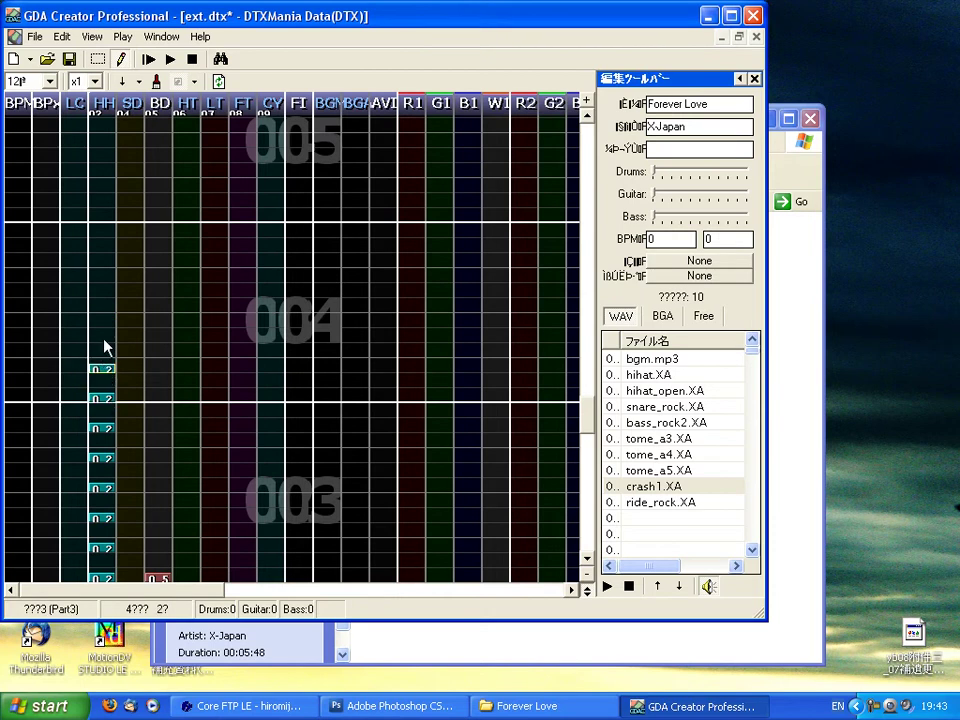
{"action": "left_click", "coordinate": [104, 308]}
{"action": "left_click", "coordinate": [104, 278]}
{"action": "left_click", "coordinate": [104, 248]}
{"action": "left_click", "coordinate": [130, 308]}
{"action": "scroll", "coordinate": [190, 345], "scroll_direction": "down", "scroll_amount": 3}
{"action": "scroll", "coordinate": [195, 350], "scroll_direction": "up", "scroll_amount": 1}
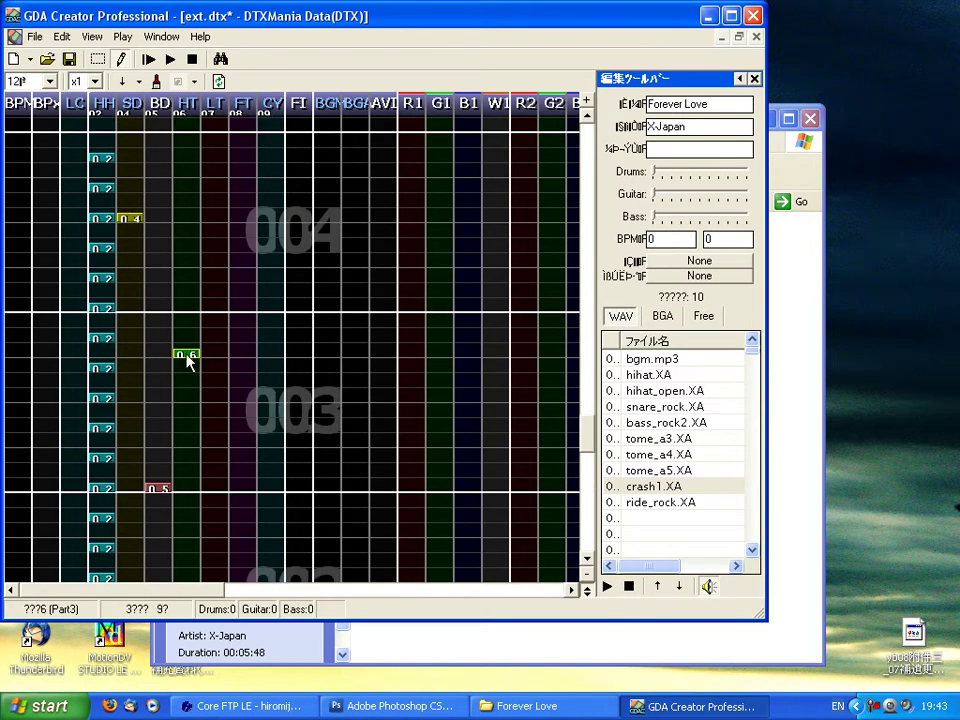
Step: Place an SD note midway through measure 003 and replace the hi-hat note midway through measure 002 with hihat_open.XA
{"action": "scroll", "coordinate": [190, 360], "scroll_direction": "down", "scroll_amount": 4}
{"action": "scroll", "coordinate": [183, 375], "scroll_direction": "down", "scroll_amount": 3}
{"action": "scroll", "coordinate": [167, 366], "scroll_direction": "up", "scroll_amount": 7}
{"action": "scroll", "coordinate": [128, 397], "scroll_direction": "down", "scroll_amount": 3}
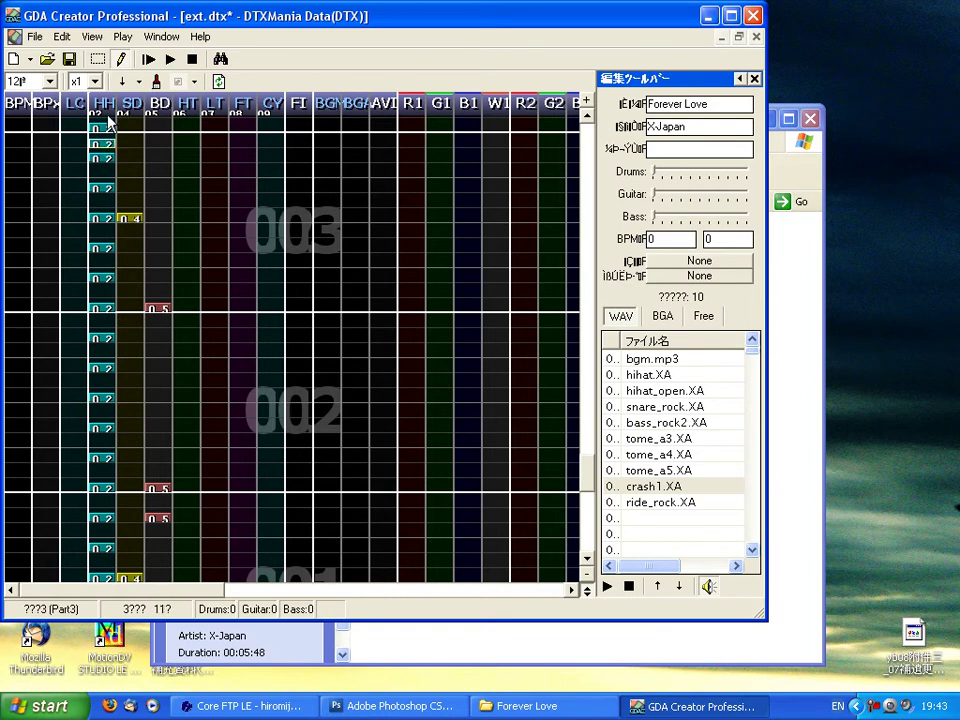
{"action": "left_click", "coordinate": [665, 390]}
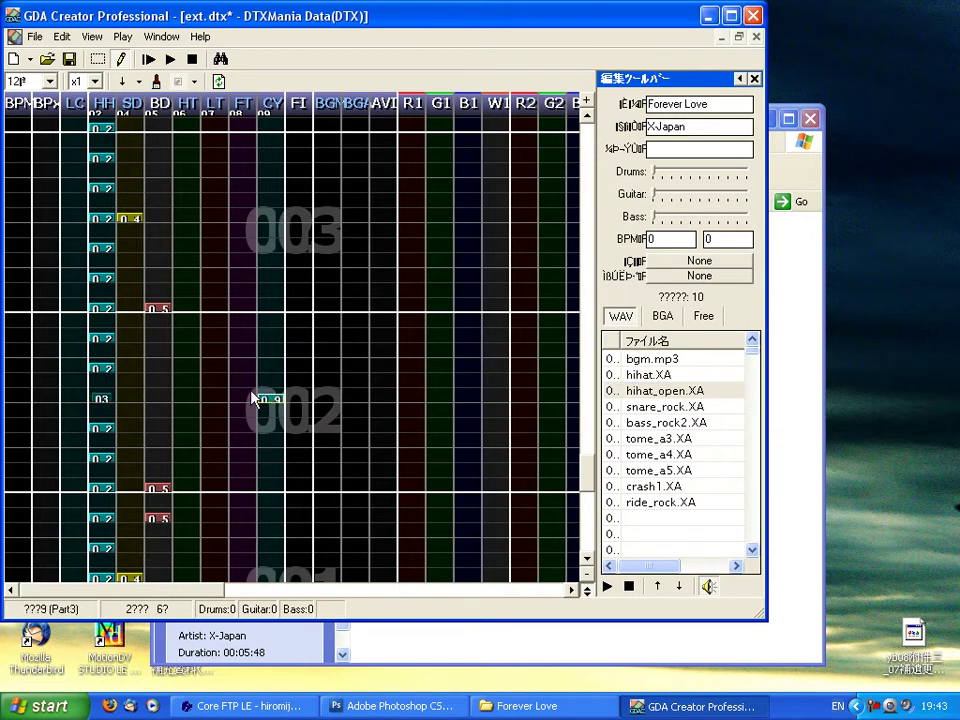
Step: Play back the drum chart in the preview player and close the player
{"action": "scroll", "coordinate": [268, 370], "scroll_direction": "down", "scroll_amount": 3}
{"action": "scroll", "coordinate": [272, 362], "scroll_direction": "down", "scroll_amount": 7}
{"action": "scroll", "coordinate": [272, 340], "scroll_direction": "up", "scroll_amount": 3}
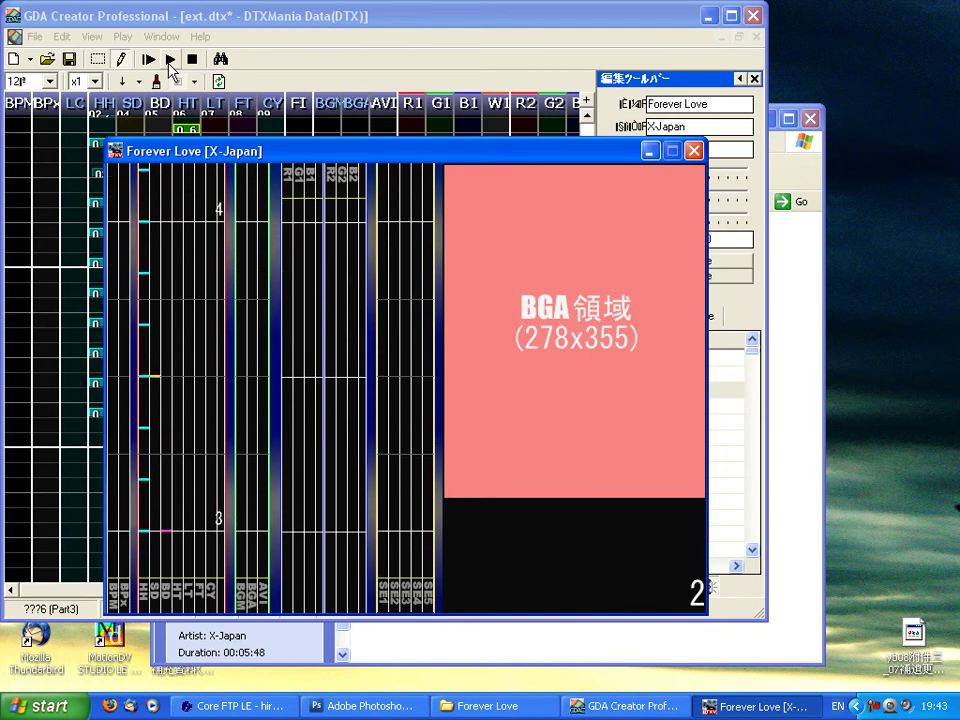
{"action": "left_click", "coordinate": [694, 151]}
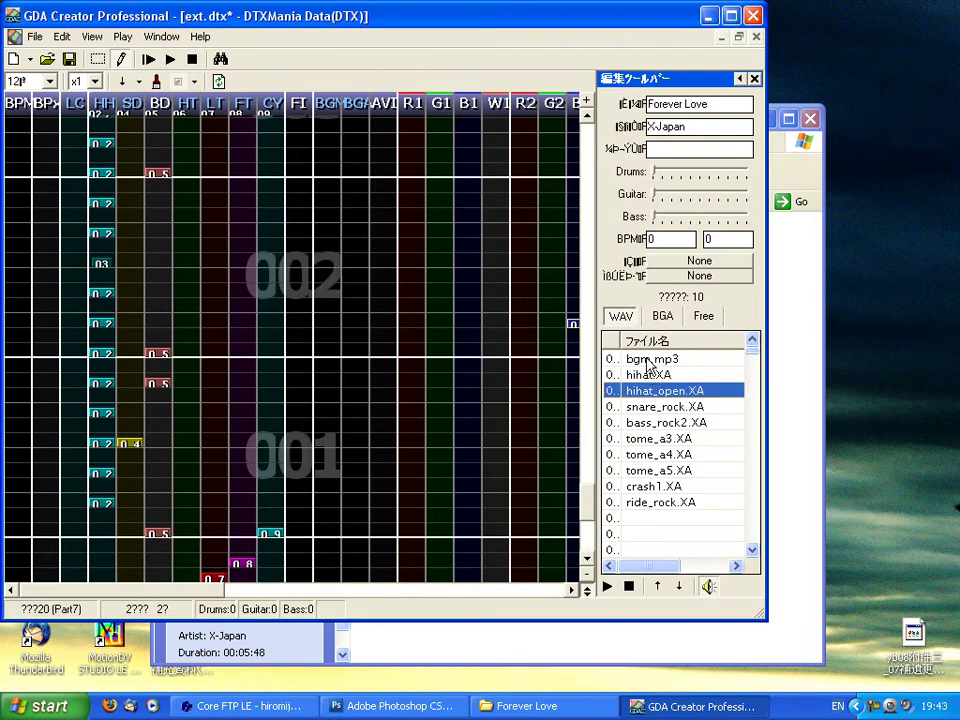
Step: Switch to selection mode, listen to bgm from about 0:12 in Windows Media Player, close it and return to the chart
{"action": "left_click", "coordinate": [103, 58]}
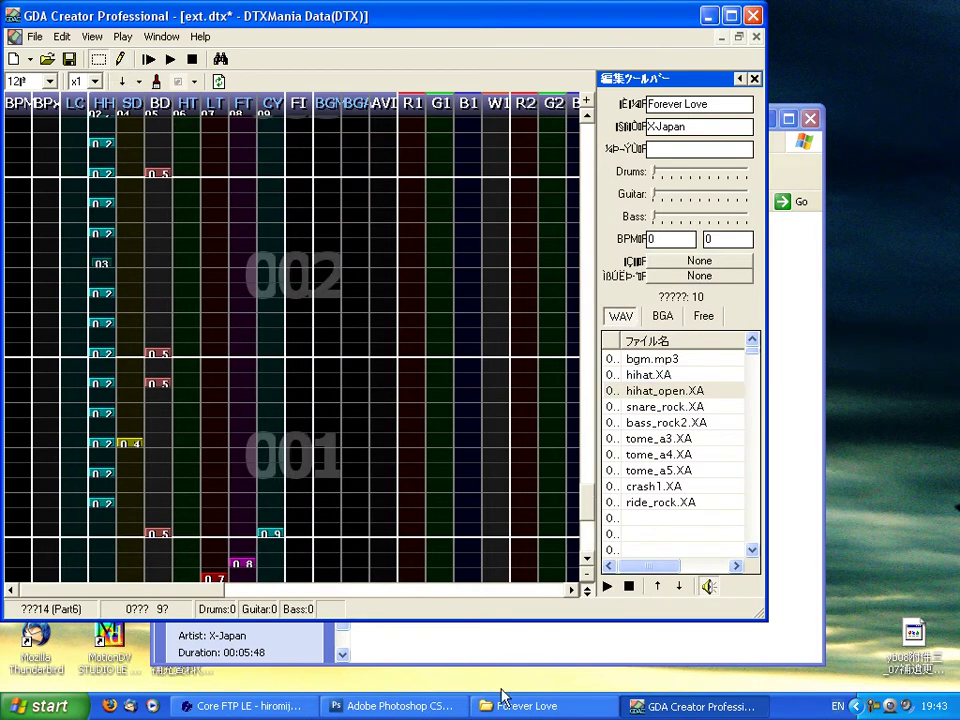
{"action": "left_click", "coordinate": [535, 706]}
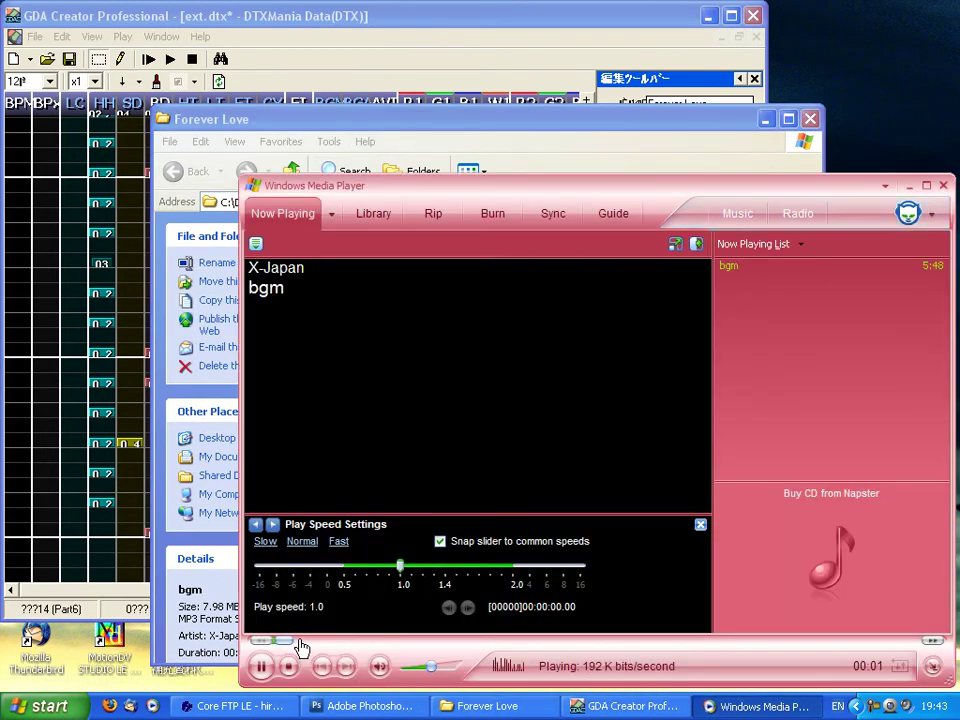
{"action": "left_click", "coordinate": [316, 641]}
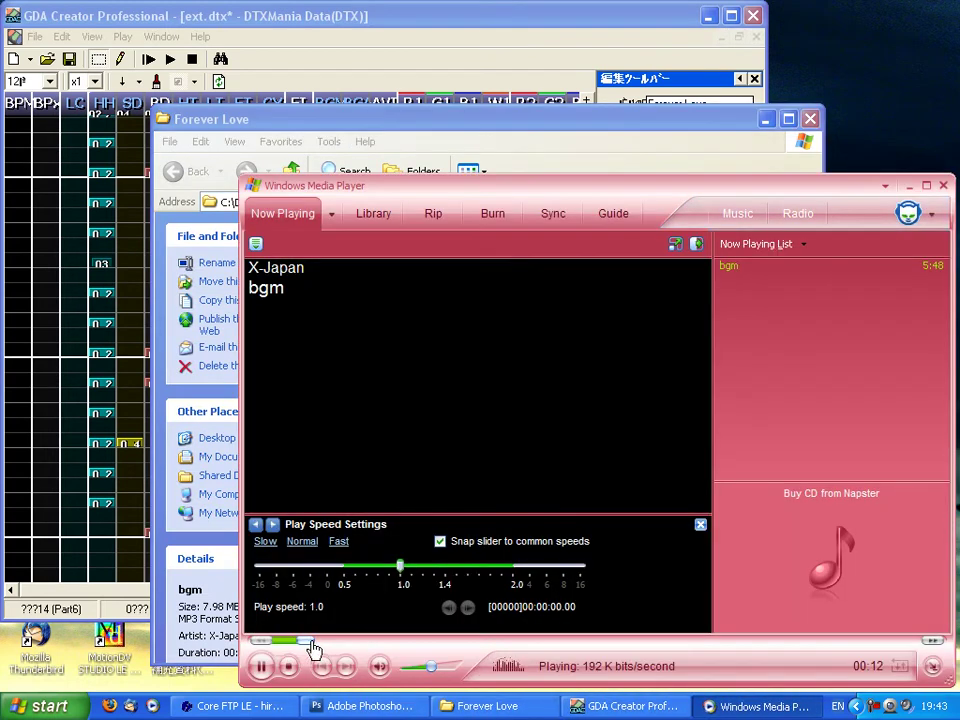
{"action": "key", "text": "alt+F4"}
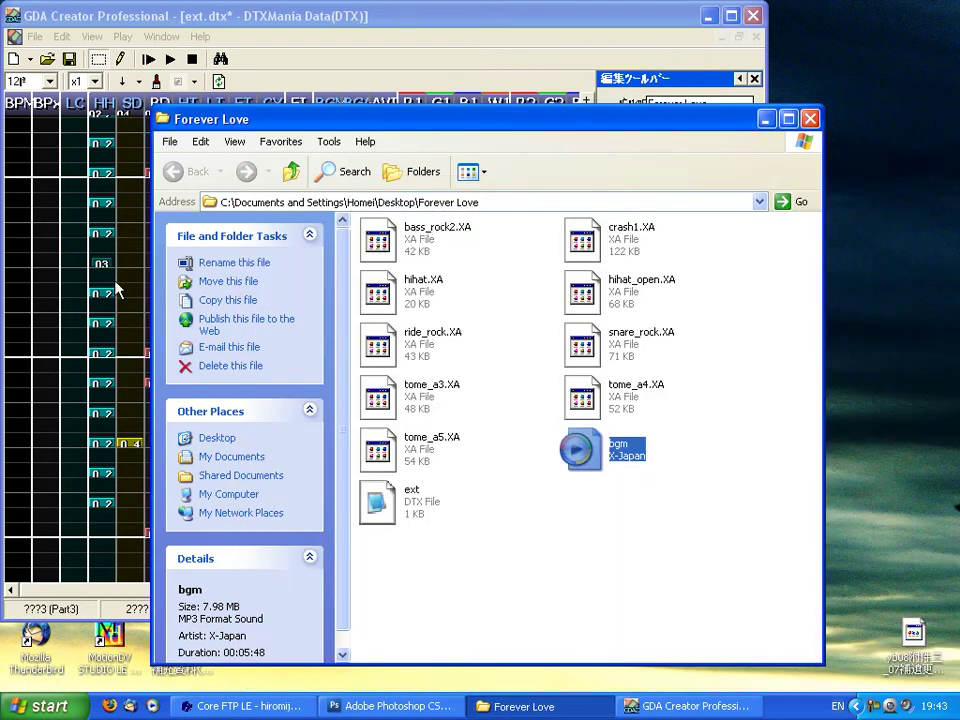
{"action": "left_click", "coordinate": [172, 38]}
{"action": "left_click", "coordinate": [217, 18]}
Step: Select the drum notes of measures 001 to 004 and paste a copy into measures 005 to 008
{"action": "scroll", "coordinate": [341, 236], "scroll_direction": "up", "scroll_amount": 5}
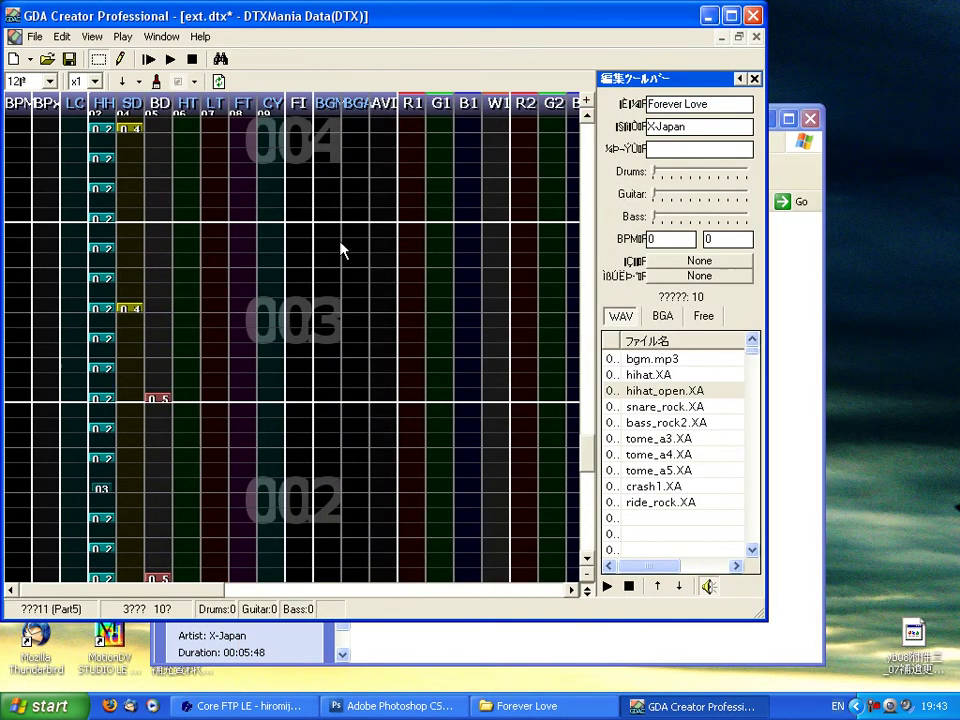
{"action": "scroll", "coordinate": [341, 236], "scroll_direction": "up", "scroll_amount": 3}
{"action": "left_click_drag", "start_coordinate": [74, 208], "coordinate": [302, 441]}
{"action": "scroll", "coordinate": [302, 441], "scroll_direction": "up", "scroll_amount": 12}
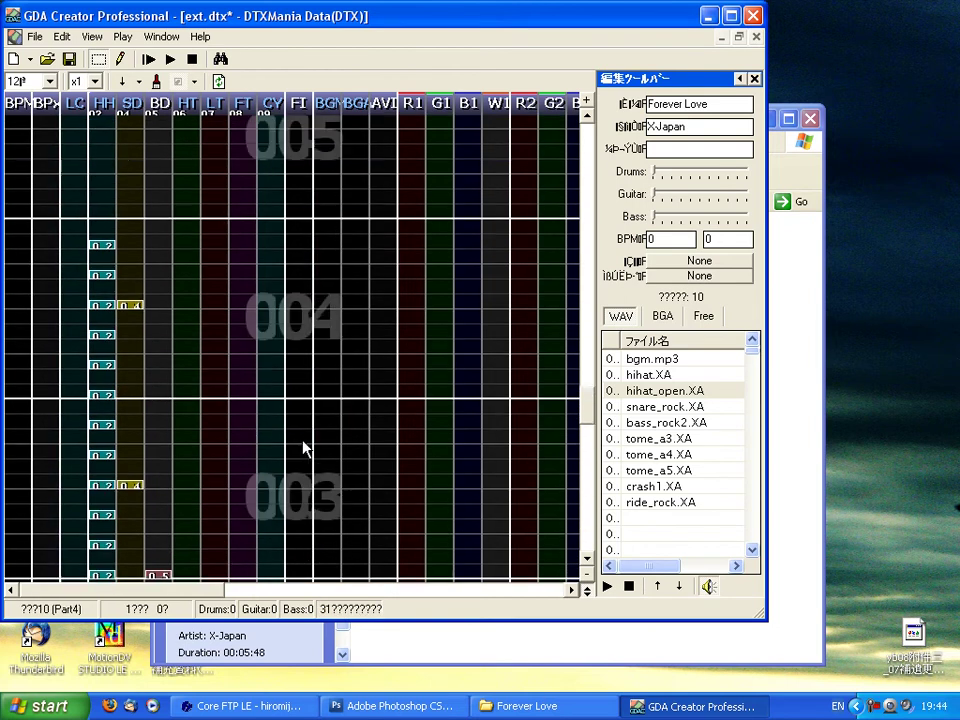
{"action": "scroll", "coordinate": [303, 447], "scroll_direction": "up", "scroll_amount": 10}
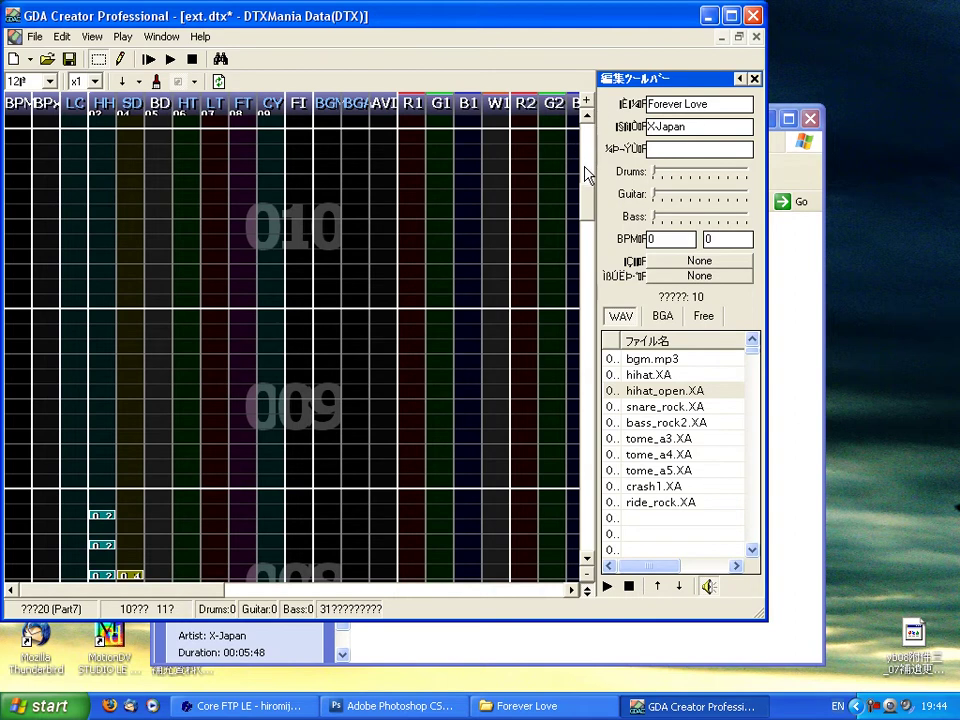
Step: Extend the chart to 29 measures
{"action": "left_click", "coordinate": [591, 103]}
{"action": "left_click", "coordinate": [591, 103]}
{"action": "left_click", "coordinate": [591, 103]}
{"action": "left_click", "coordinate": [591, 103]}
{"action": "left_click", "coordinate": [591, 103]}
{"action": "left_click", "coordinate": [591, 103]}
{"action": "left_click", "coordinate": [591, 103]}
{"action": "left_click", "coordinate": [591, 103]}
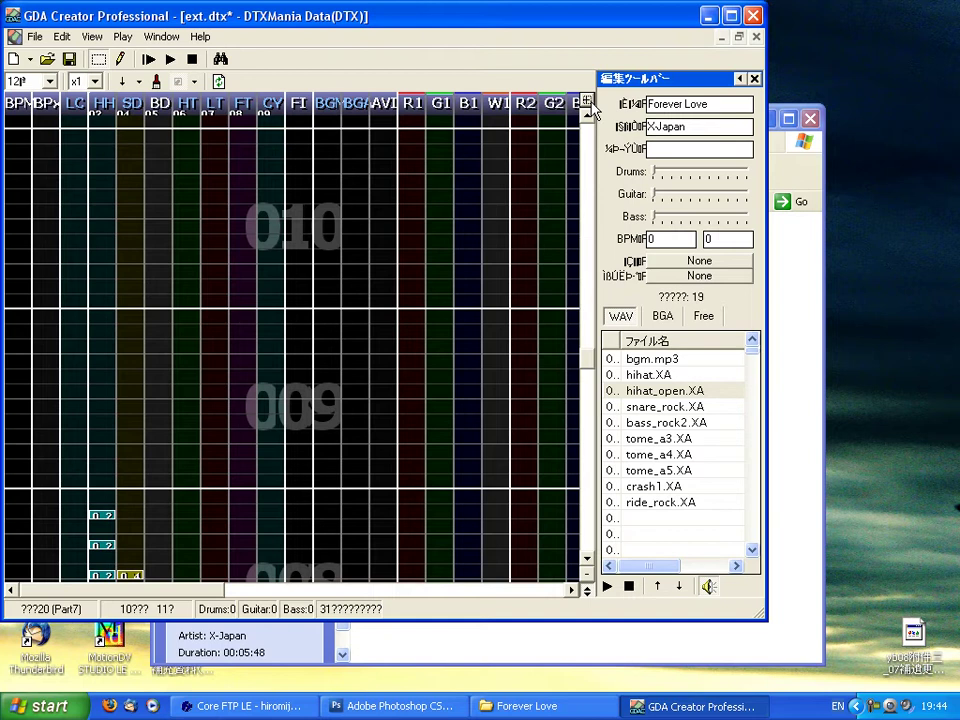
{"action": "left_click", "coordinate": [591, 103]}
{"action": "left_click", "coordinate": [591, 103]}
{"action": "left_click", "coordinate": [591, 103]}
{"action": "left_click", "coordinate": [591, 103]}
{"action": "left_click", "coordinate": [587, 100]}
{"action": "left_click", "coordinate": [587, 100]}
{"action": "left_click", "coordinate": [587, 100]}
{"action": "left_click", "coordinate": [587, 100]}
Step: Paste the copied four-measure drum pattern into measures 009 to 012 and again into measures 013 to 016
{"action": "scroll", "coordinate": [369, 388], "scroll_direction": "up", "scroll_amount": 1}
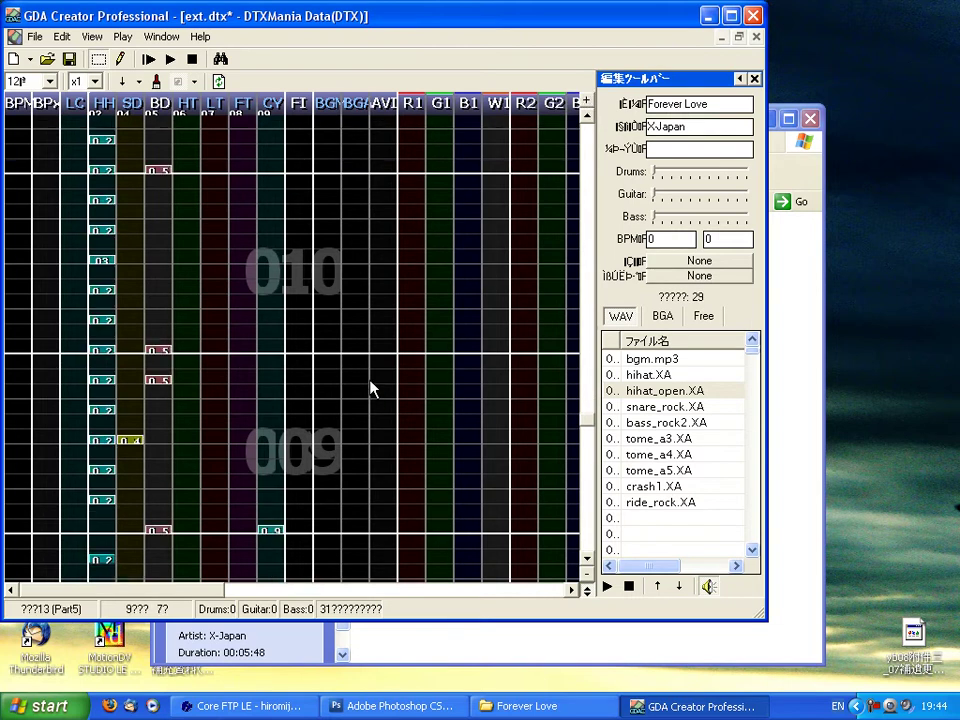
{"action": "scroll", "coordinate": [369, 388], "scroll_direction": "up", "scroll_amount": 10}
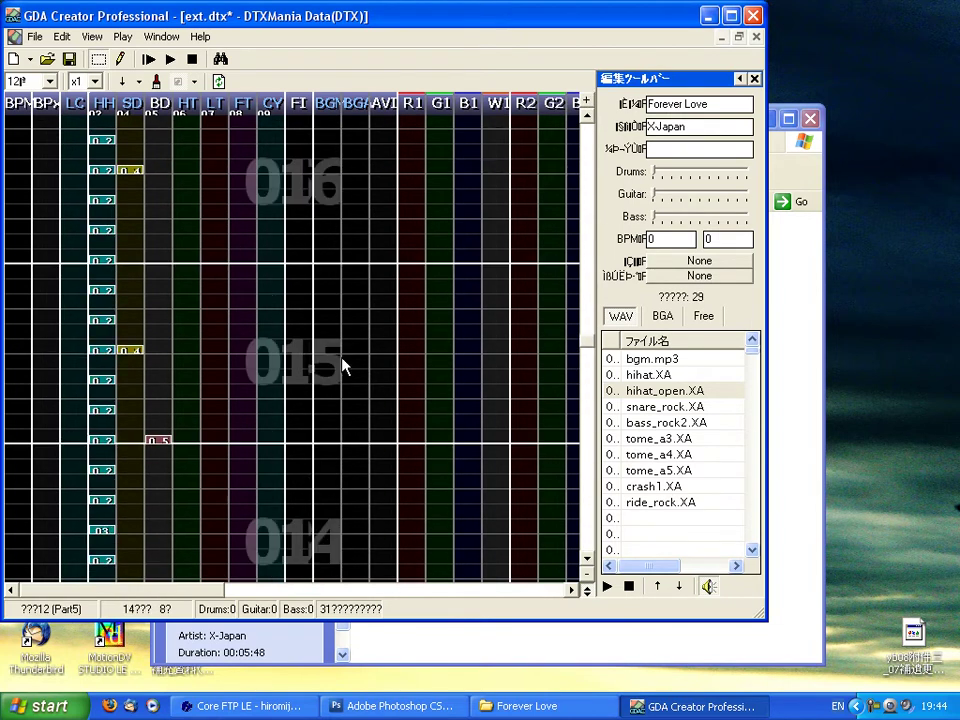
{"action": "scroll", "coordinate": [360, 370], "scroll_direction": "up", "scroll_amount": 5}
Step: Return to pencil mode and save the chart
{"action": "left_click", "coordinate": [120, 59]}
{"action": "scroll", "coordinate": [300, 240], "scroll_direction": "down", "scroll_amount": 3}
{"action": "scroll", "coordinate": [167, 317], "scroll_direction": "up", "scroll_amount": 2}
{"action": "scroll", "coordinate": [400, 314], "scroll_direction": "down", "scroll_amount": 7}
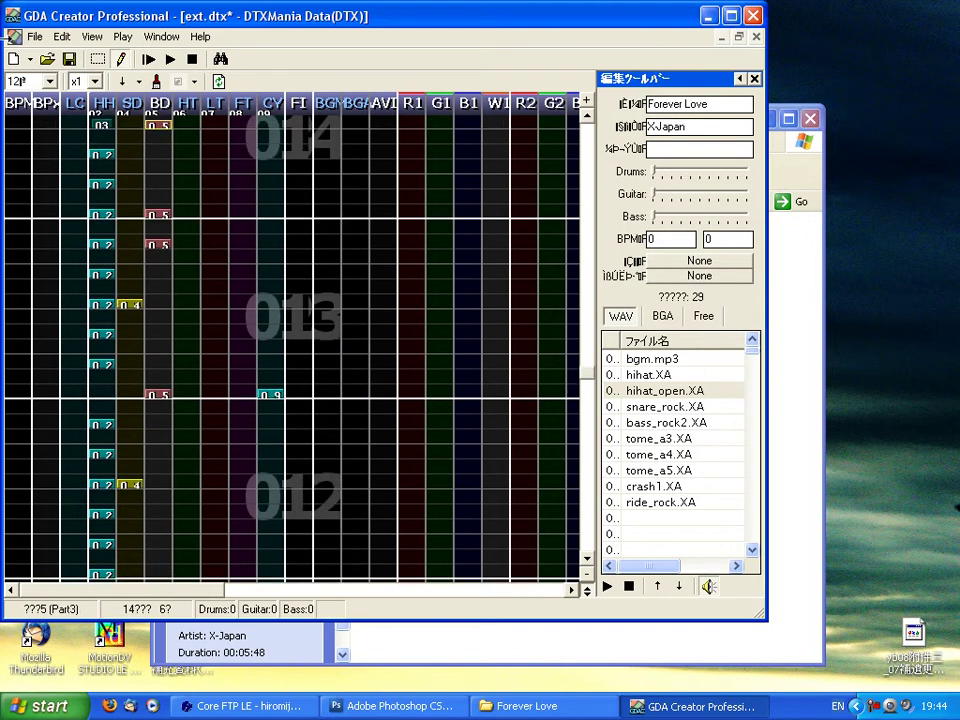
{"action": "scroll", "coordinate": [244, 176], "scroll_direction": "down", "scroll_amount": 7}
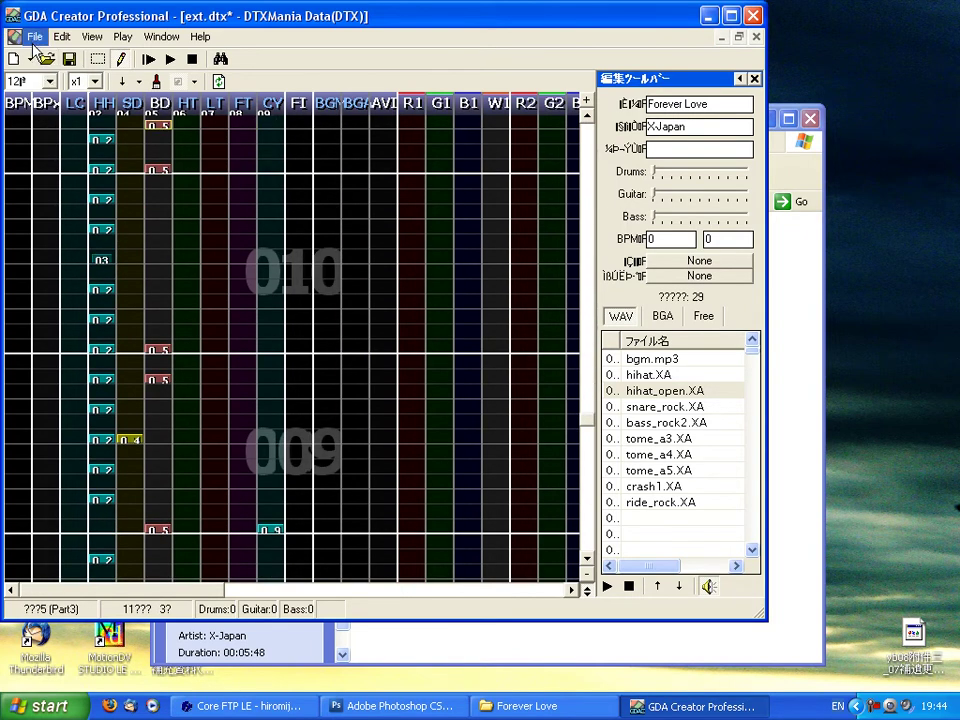
{"action": "left_click", "coordinate": [34, 37]}
{"action": "left_click", "coordinate": [72, 90]}
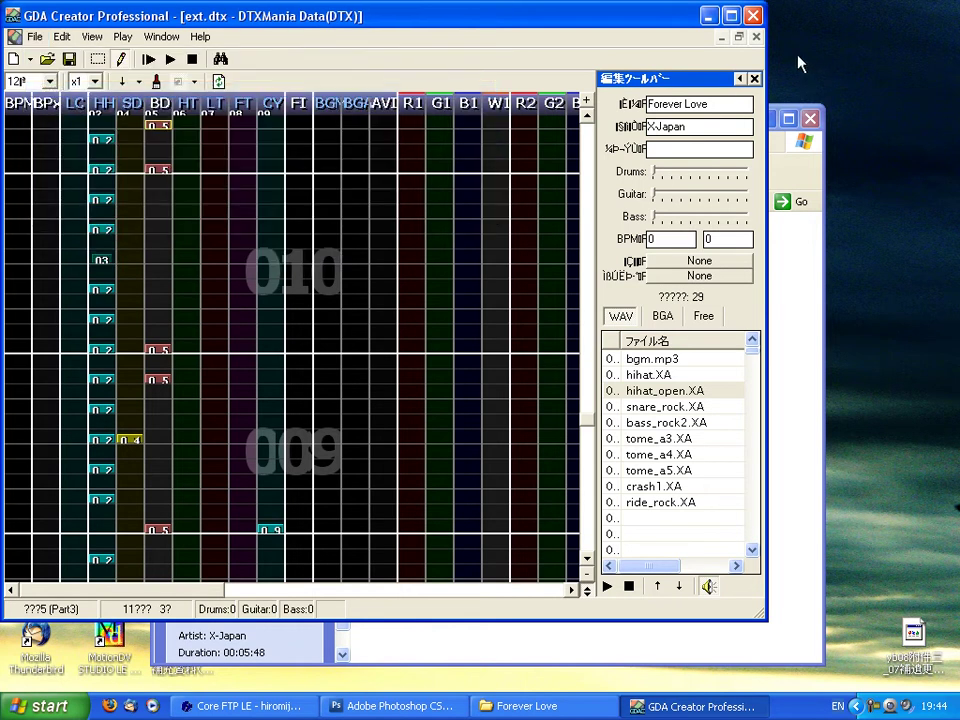
Step: Close the chart, reopen ext.dtx from the Forever Love folder in GDA Creator and maximize its window
{"action": "left_click", "coordinate": [755, 37]}
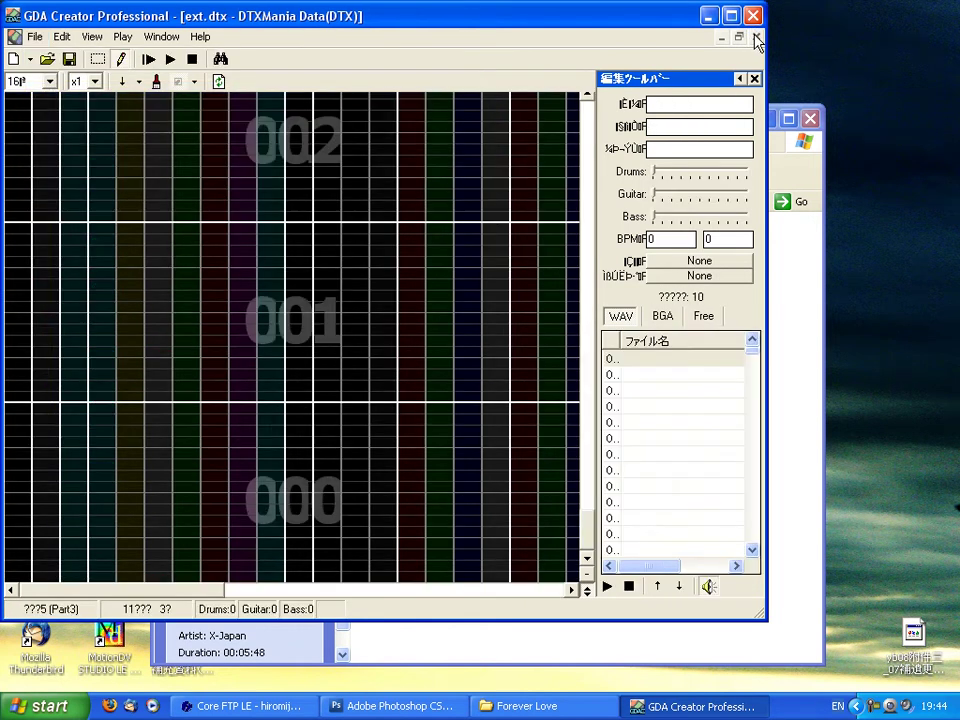
{"action": "left_click", "coordinate": [757, 38]}
{"action": "left_click", "coordinate": [792, 301]}
{"action": "left_click_drag", "start_coordinate": [381, 505], "coordinate": [111, 372]}
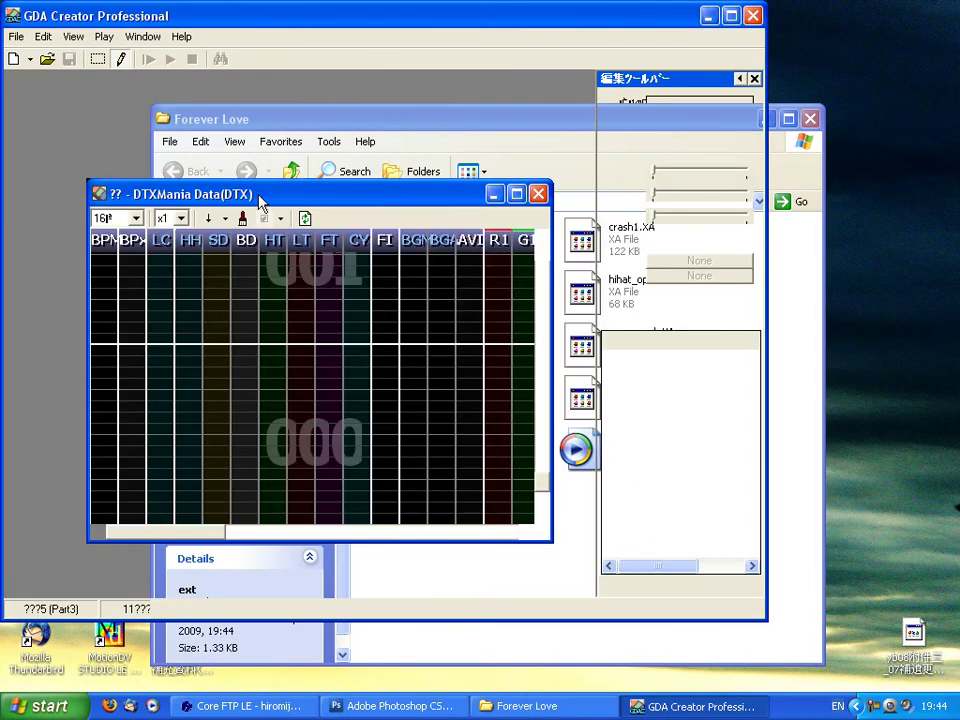
{"action": "double_click", "coordinate": [258, 194]}
Step: Try to open bgm.mp3 from the WAV list
{"action": "left_click", "coordinate": [655, 359]}
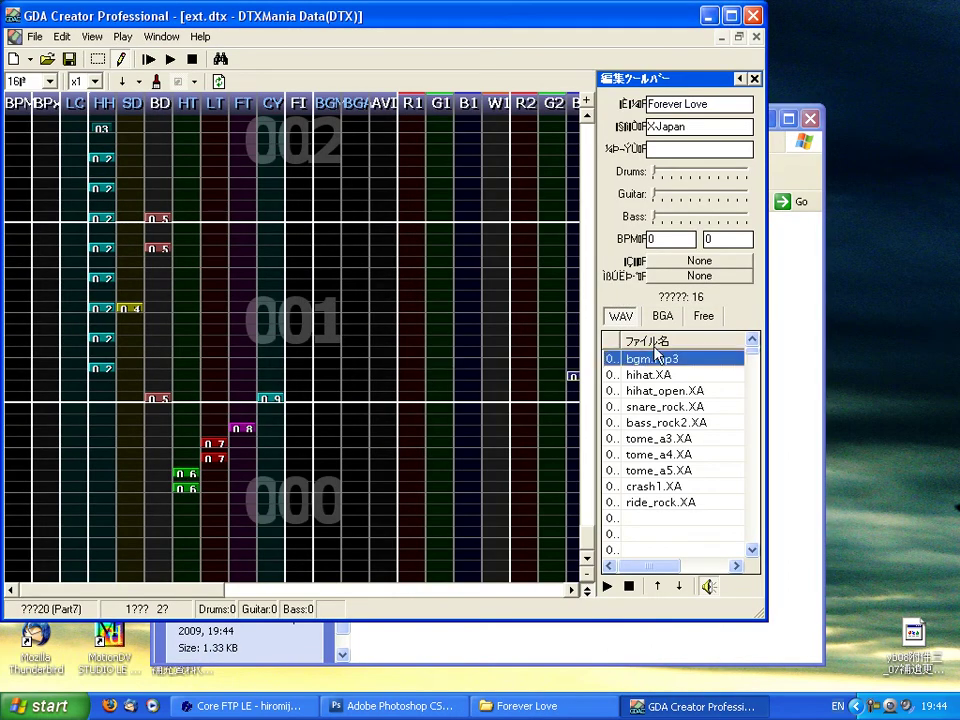
{"action": "left_click", "coordinate": [725, 363]}
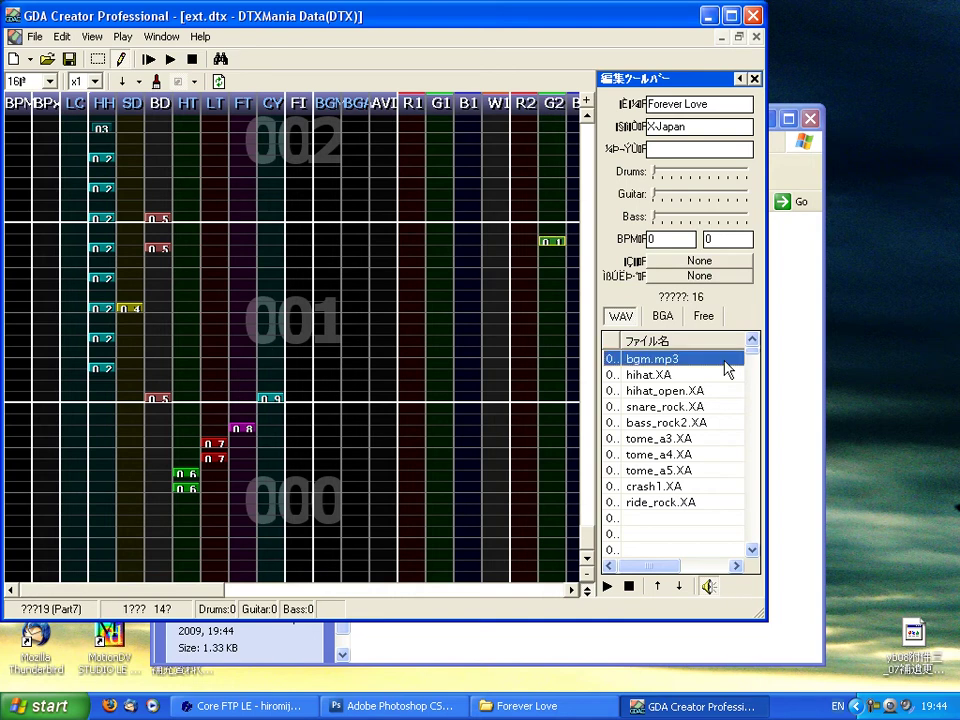
{"action": "double_click", "coordinate": [672, 360]}
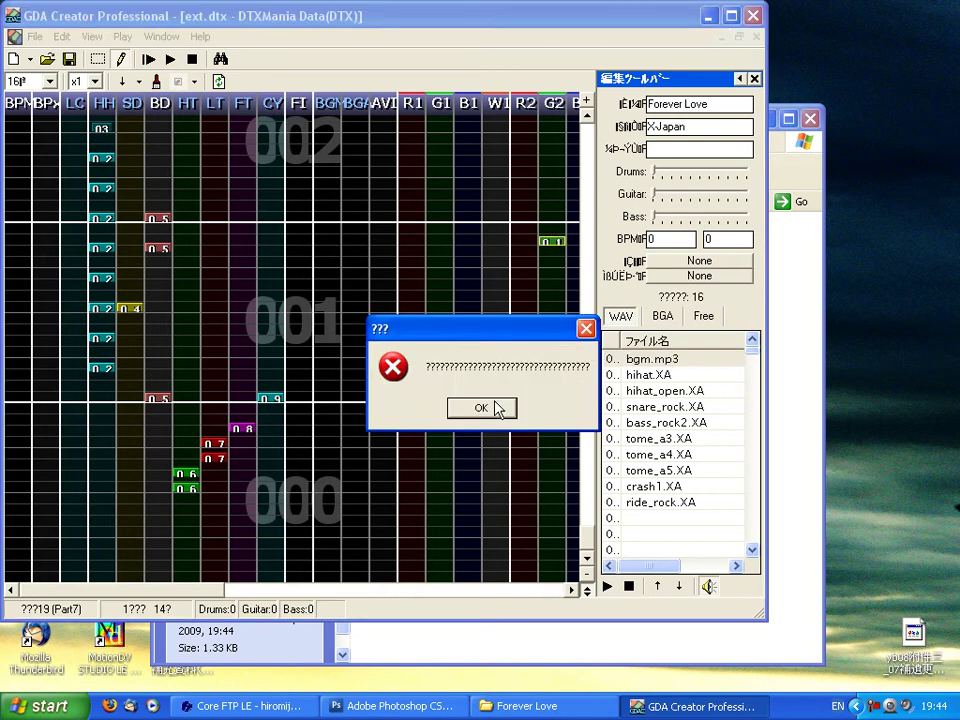
{"action": "left_click", "coordinate": [483, 408]}
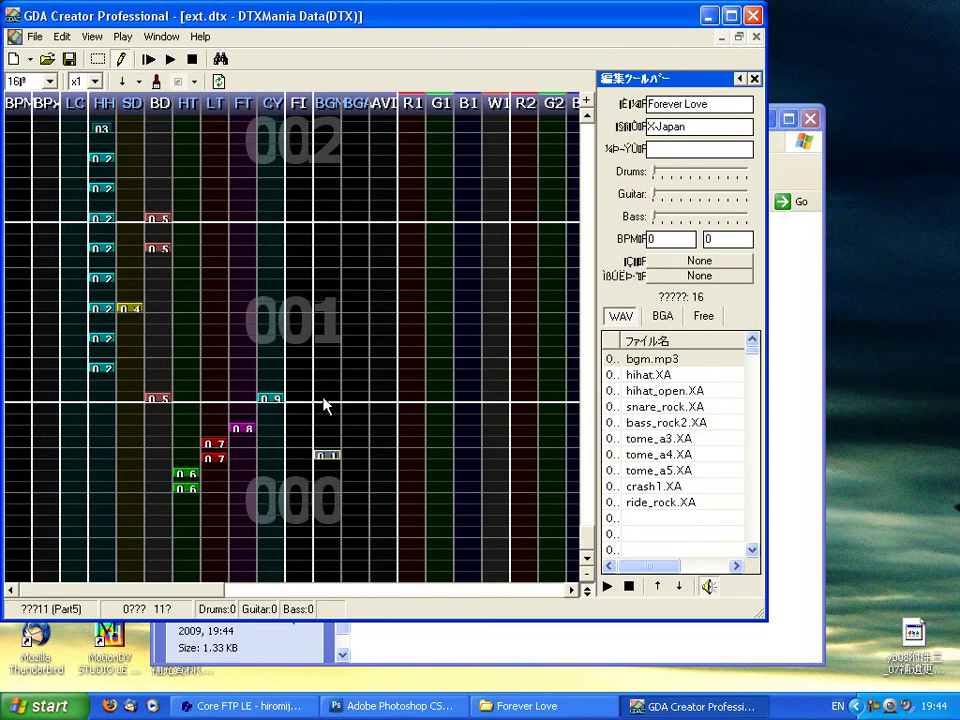
Step: Set the chart grid to 12 and place the bgm.mp3 chip on the BGM lane in measure 000
{"action": "left_click", "coordinate": [130, 129]}
{"action": "left_click", "coordinate": [52, 81]}
{"action": "left_click", "coordinate": [30, 103]}
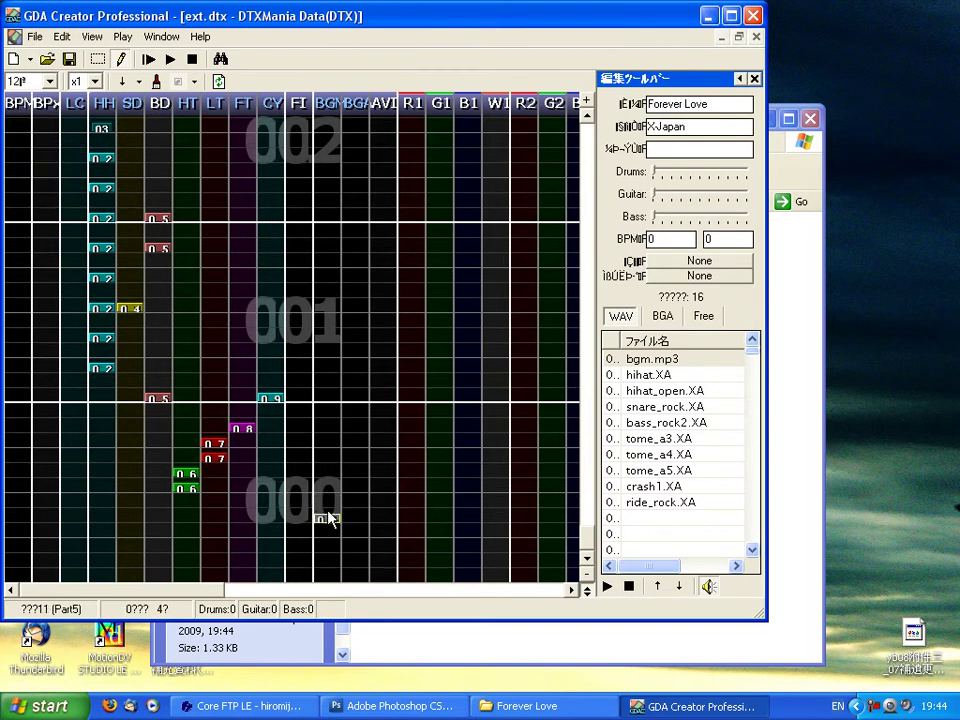
{"action": "left_click", "coordinate": [323, 504]}
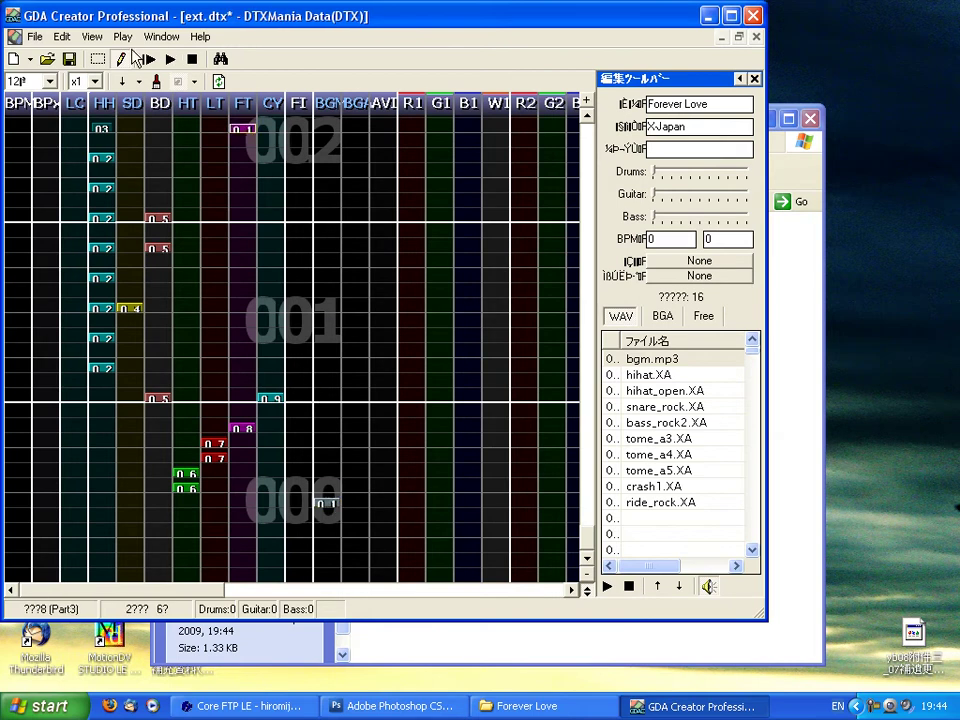
Step: Preview the chart to check the background music timing, setting the BPM to 125 between playbacks
{"action": "left_click", "coordinate": [168, 61]}
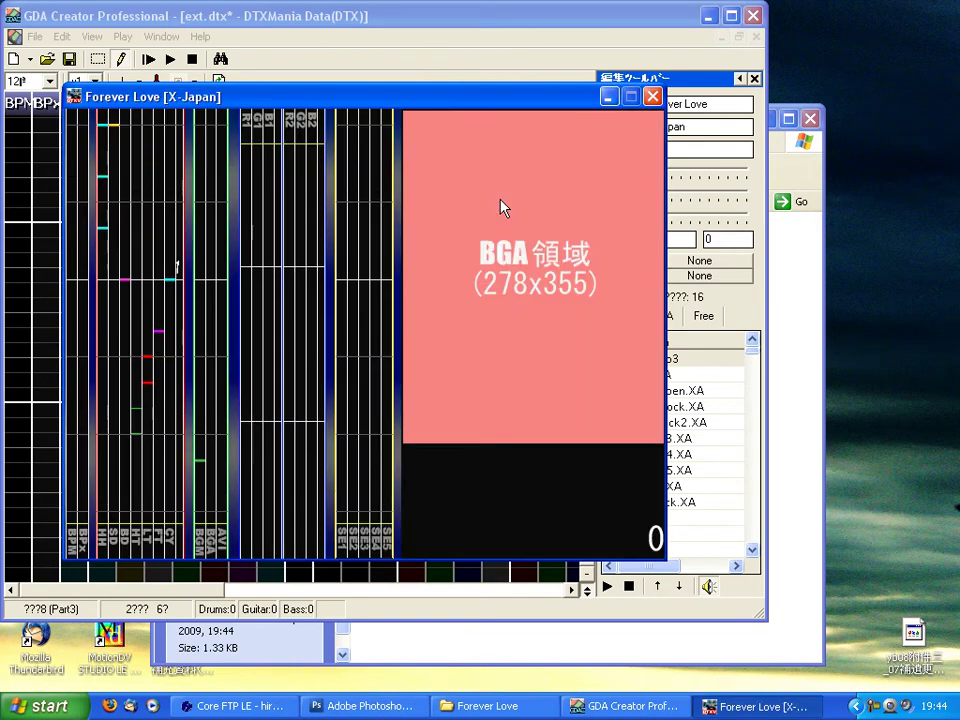
{"action": "left_click", "coordinate": [653, 97]}
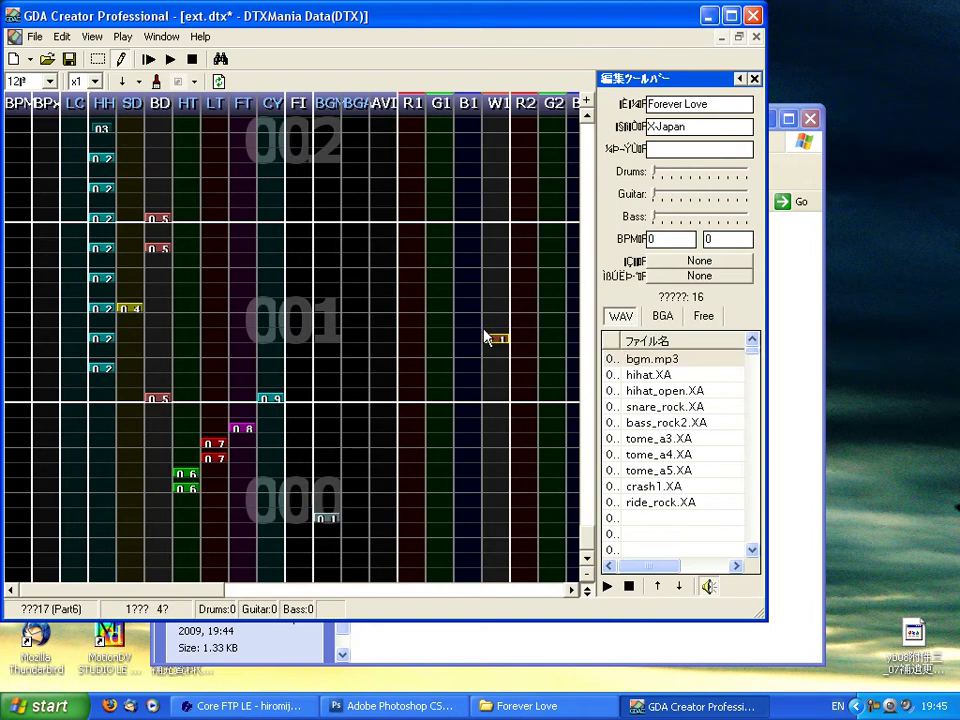
{"action": "left_click", "coordinate": [170, 59]}
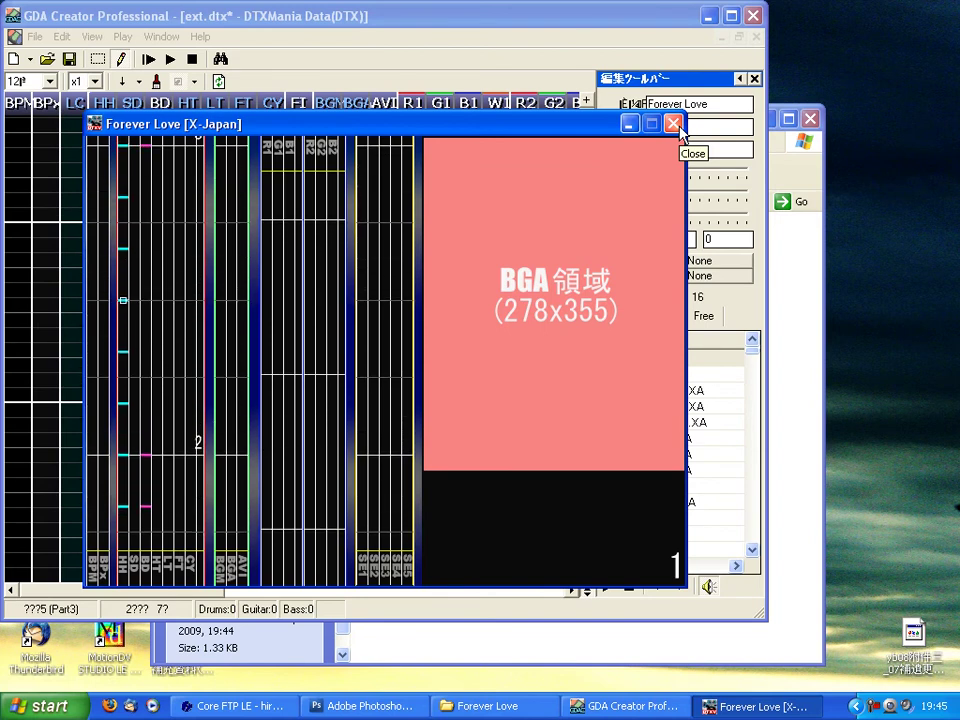
{"action": "left_click", "coordinate": [675, 123]}
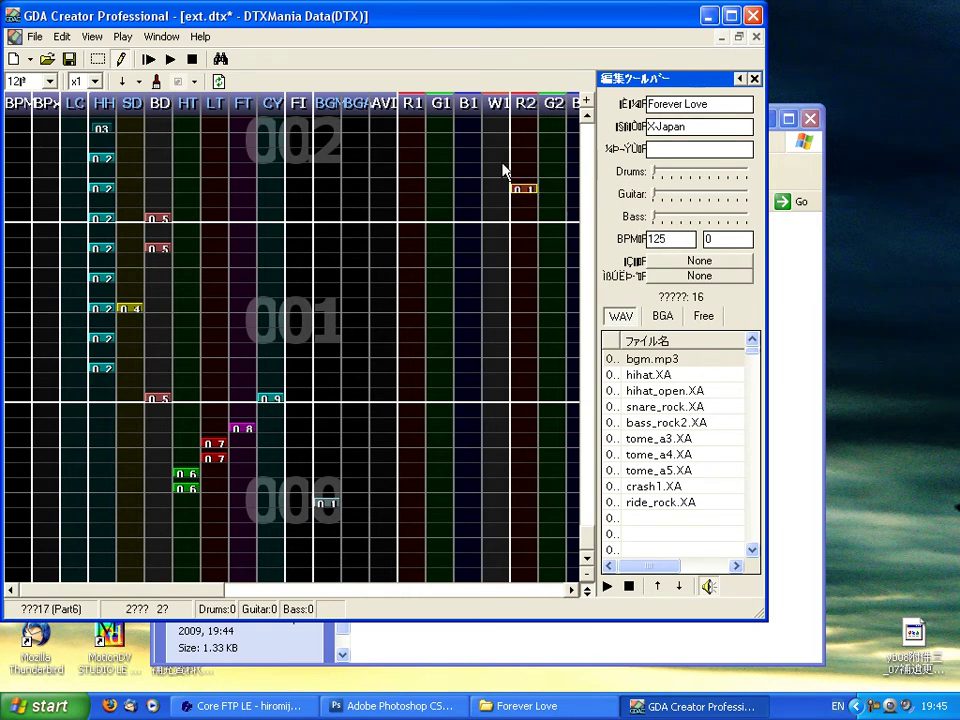
{"action": "left_click", "coordinate": [171, 59]}
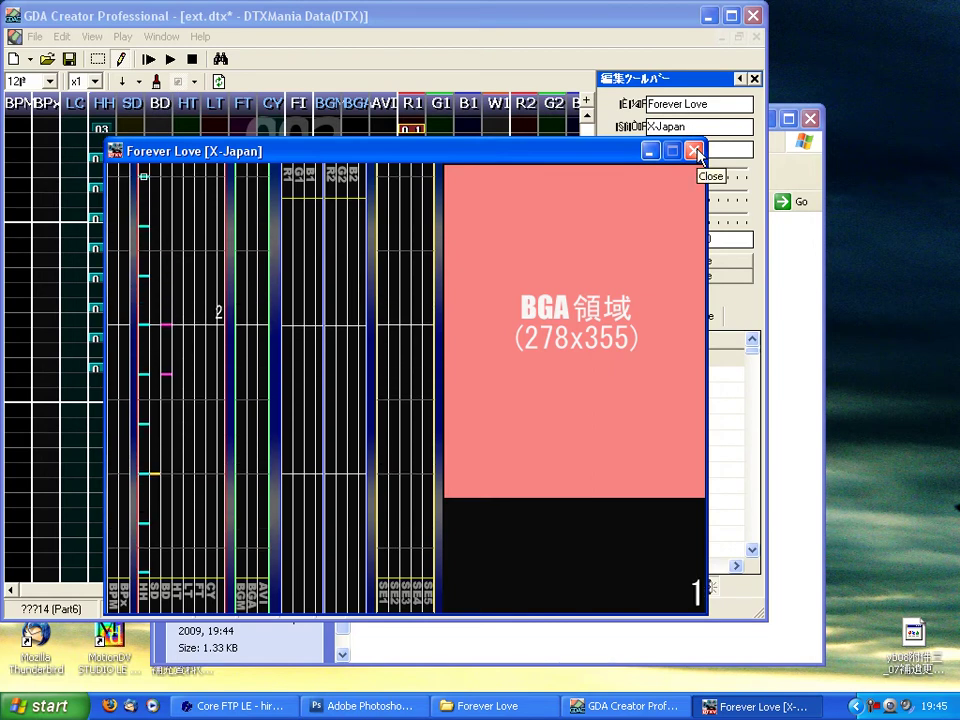
{"action": "left_click", "coordinate": [696, 152]}
Step: Move the BGM chip in measure 000 one grid line earlier, preview the chart and save it
{"action": "left_click", "coordinate": [332, 516]}
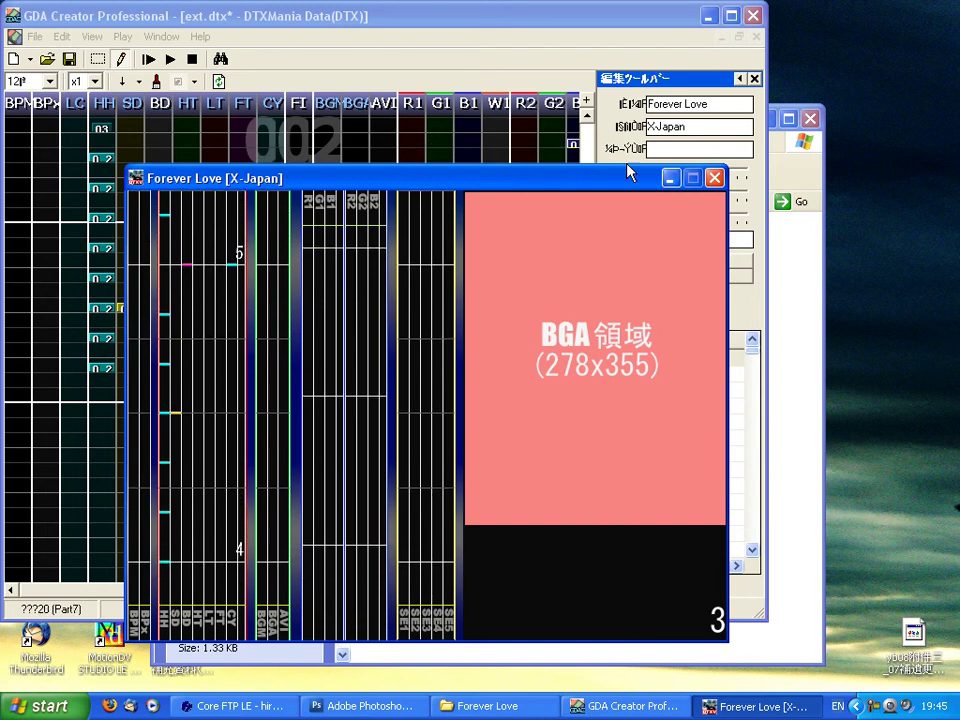
{"action": "left_click", "coordinate": [715, 178]}
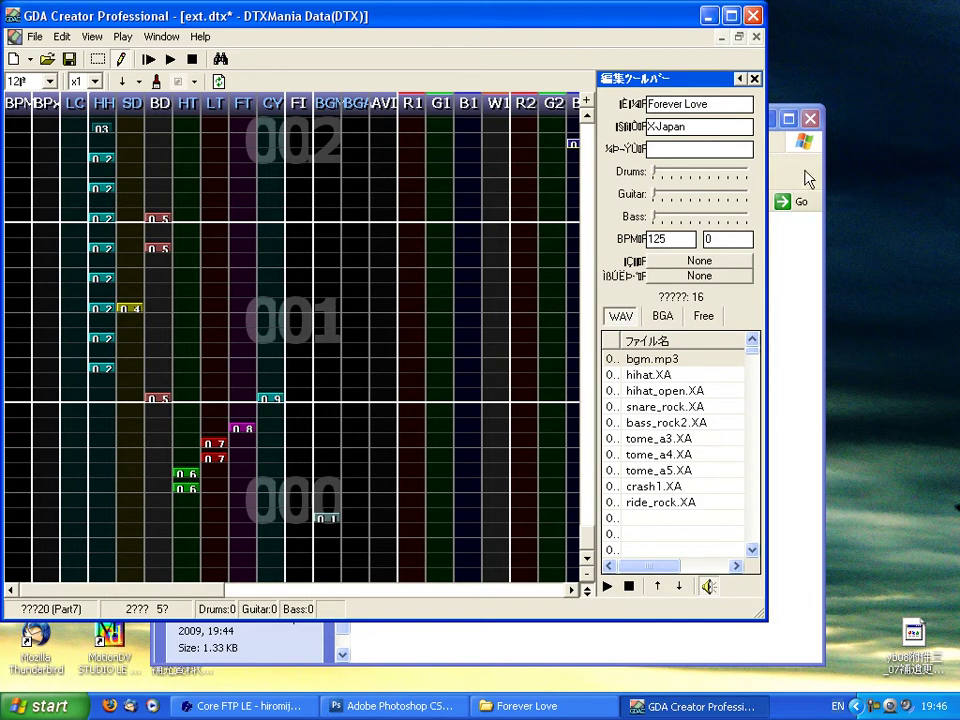
{"action": "left_click", "coordinate": [35, 36]}
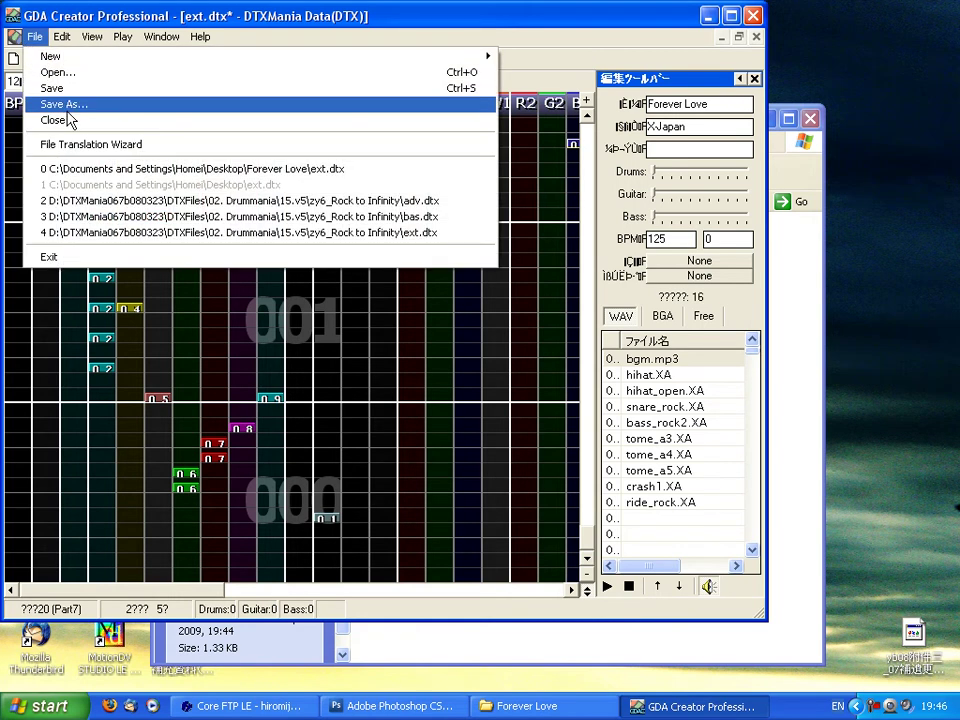
{"action": "left_click", "coordinate": [60, 86]}
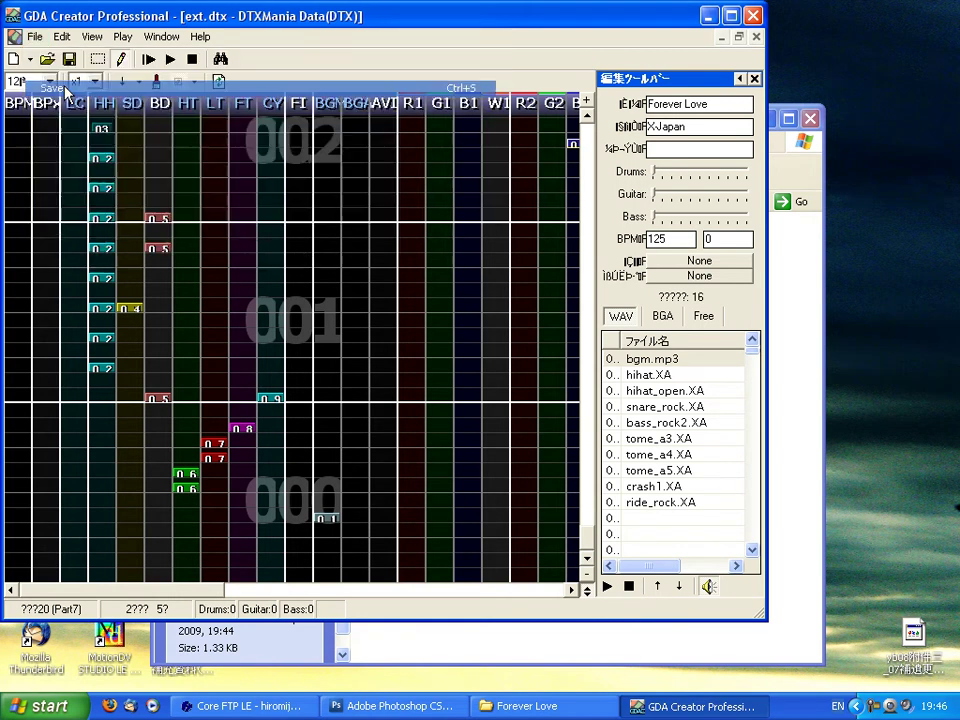
Step: Switch to Photoshop and create a new transparent image 204 pixels wide and 269 pixels high
{"action": "left_click", "coordinate": [407, 712]}
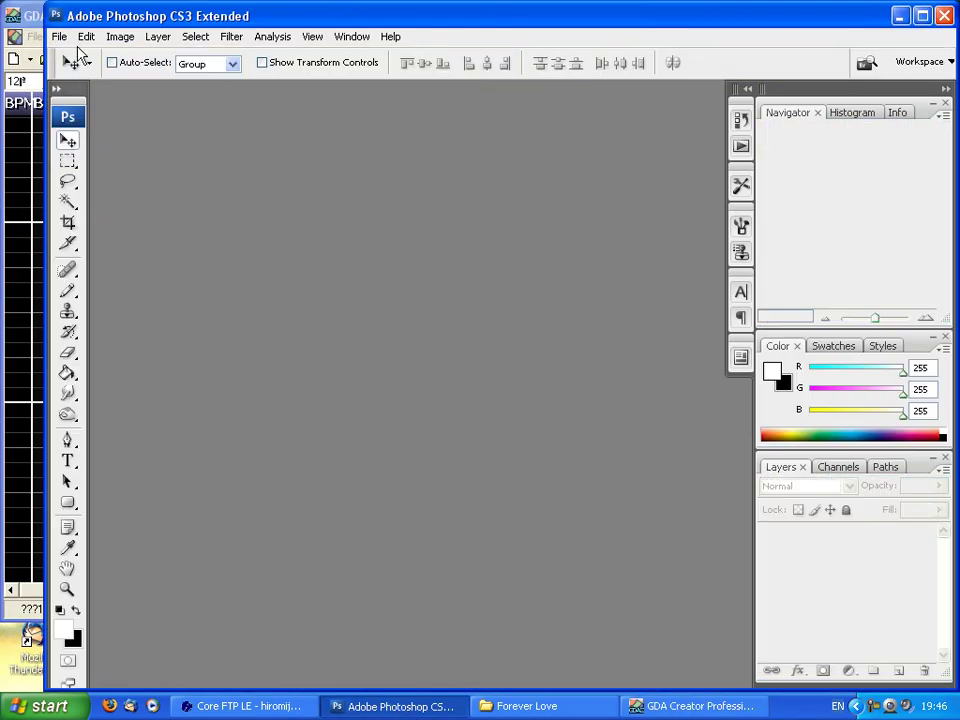
{"action": "left_click", "coordinate": [59, 37]}
{"action": "left_click", "coordinate": [130, 58]}
{"action": "left_click", "coordinate": [405, 288]}
{"action": "double_click", "coordinate": [405, 288]}
{"action": "type", "text": "204"}
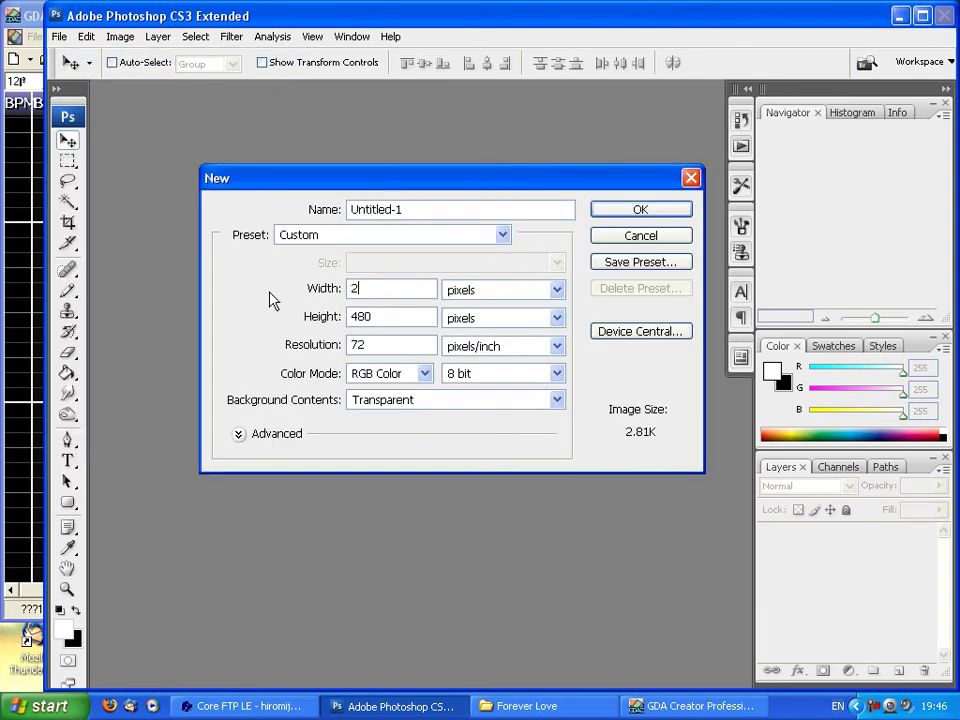
{"action": "key", "text": "Tab"}
{"action": "type", "text": "269"}
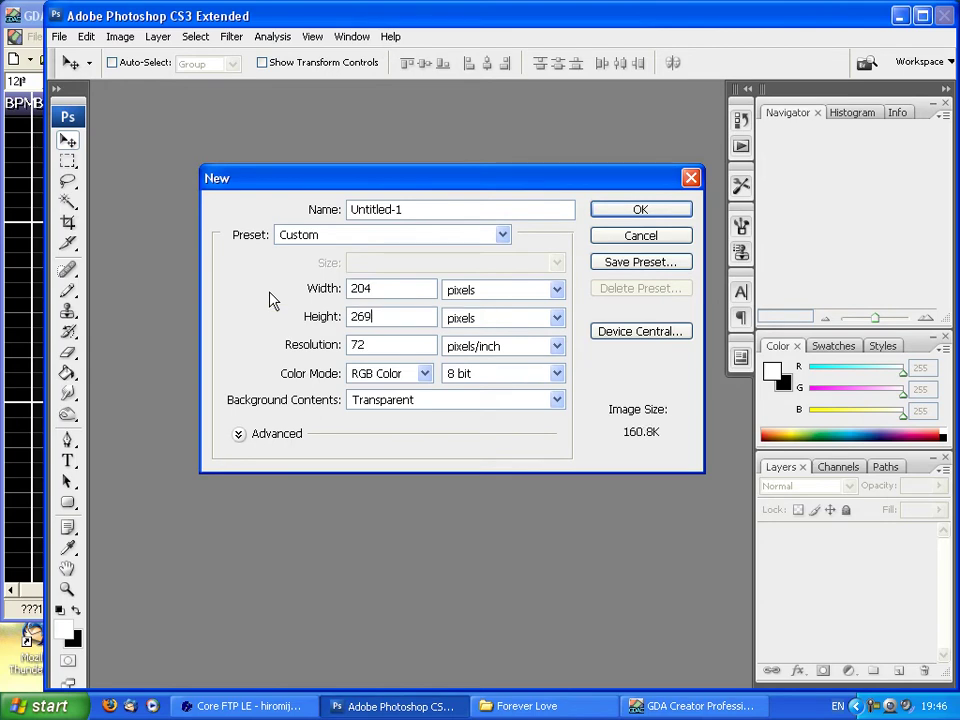
{"action": "left_click", "coordinate": [677, 210]}
Step: Add the two-line text "X-Japan" and "Forever Love" in the lower half of the image, shifted left to fit the canvas
{"action": "left_click", "coordinate": [59, 36]}
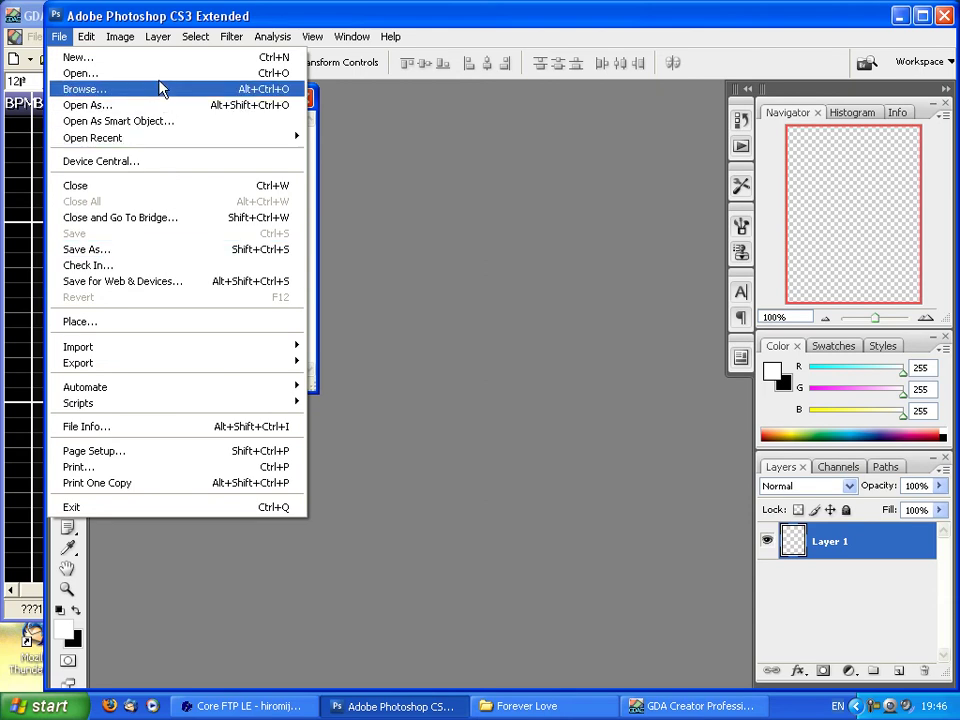
{"action": "left_click", "coordinate": [398, 165]}
{"action": "key", "text": "t"}
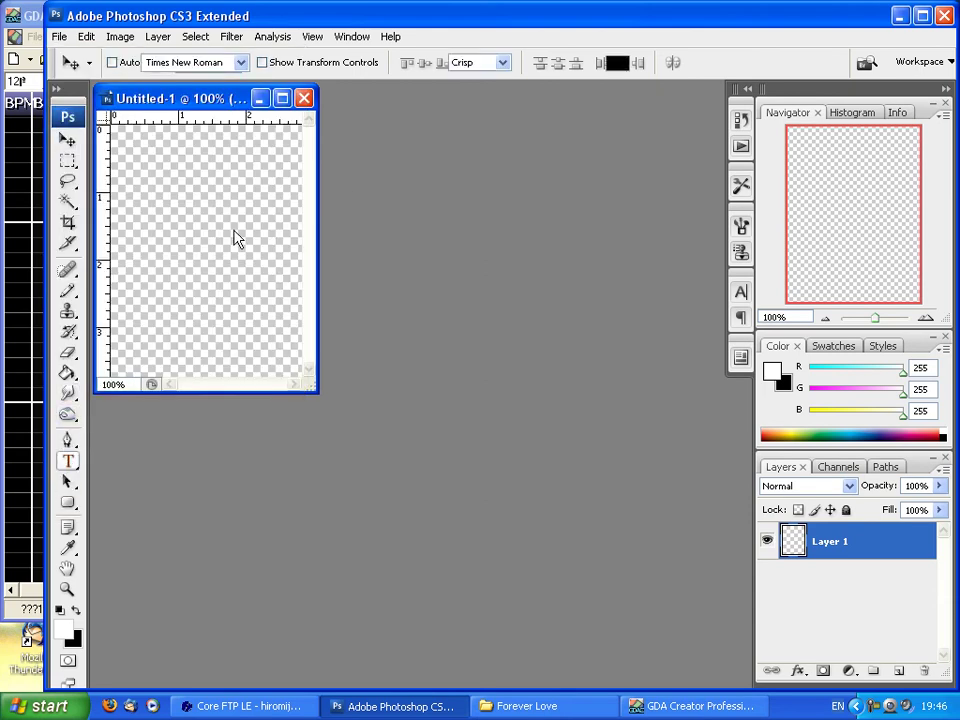
{"action": "left_click", "coordinate": [157, 281]}
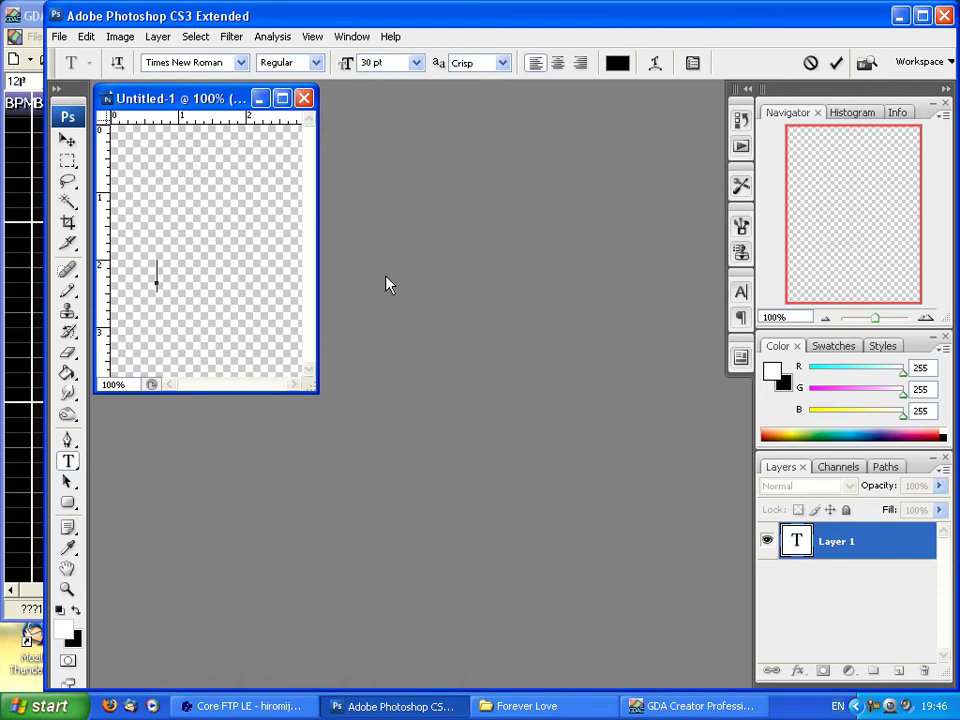
{"action": "type", "text": "X-Japan"}
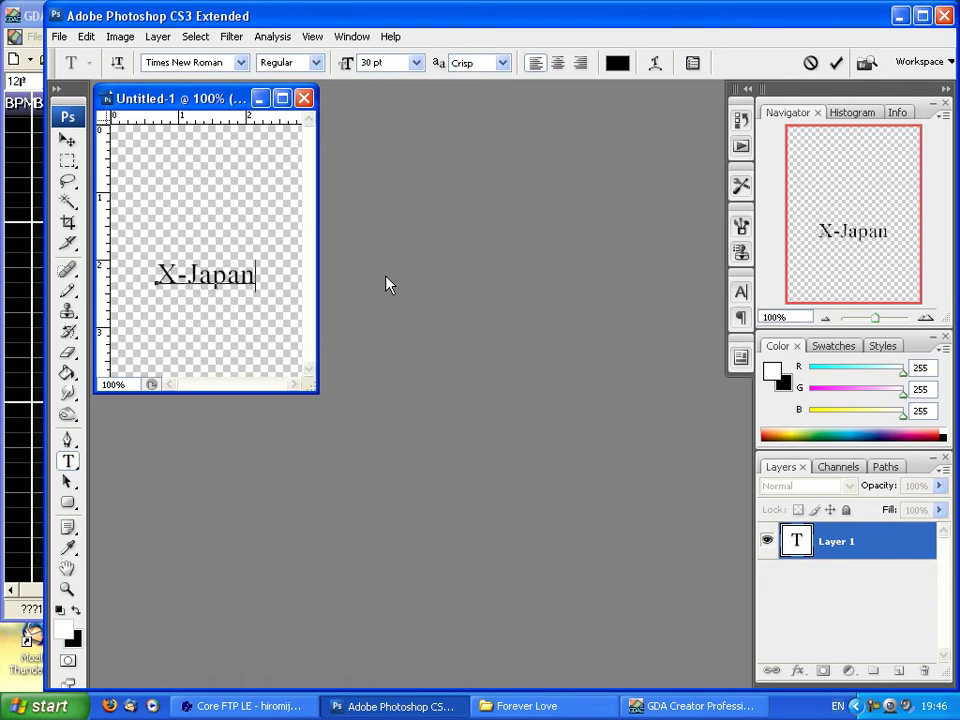
{"action": "key", "text": "Return"}
{"action": "type", "text": "Foreve"}
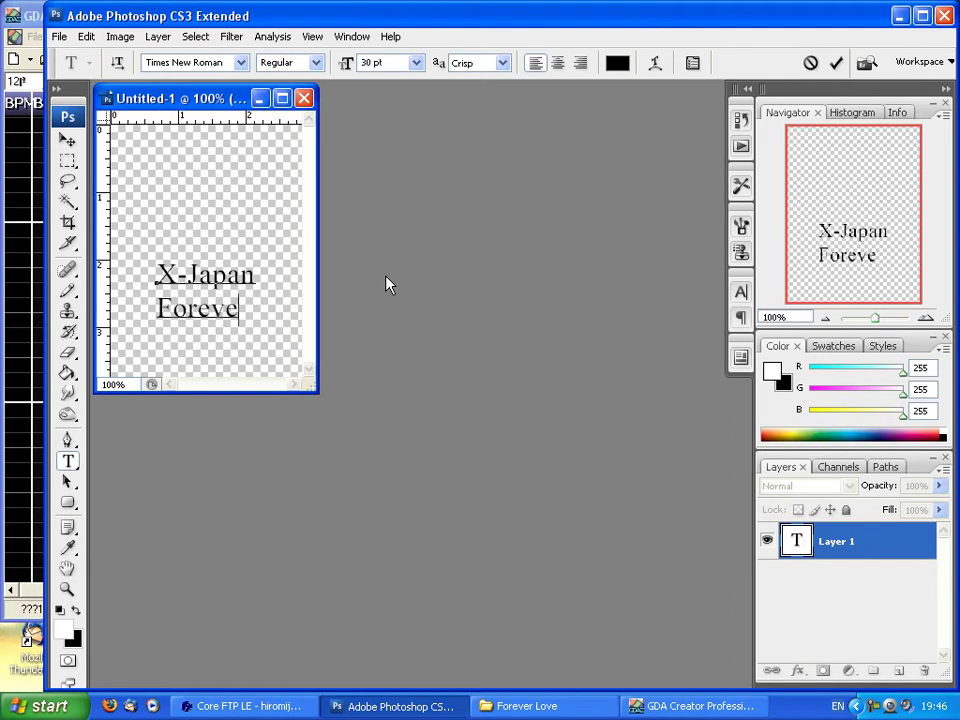
{"action": "type", "text": "r Love"}
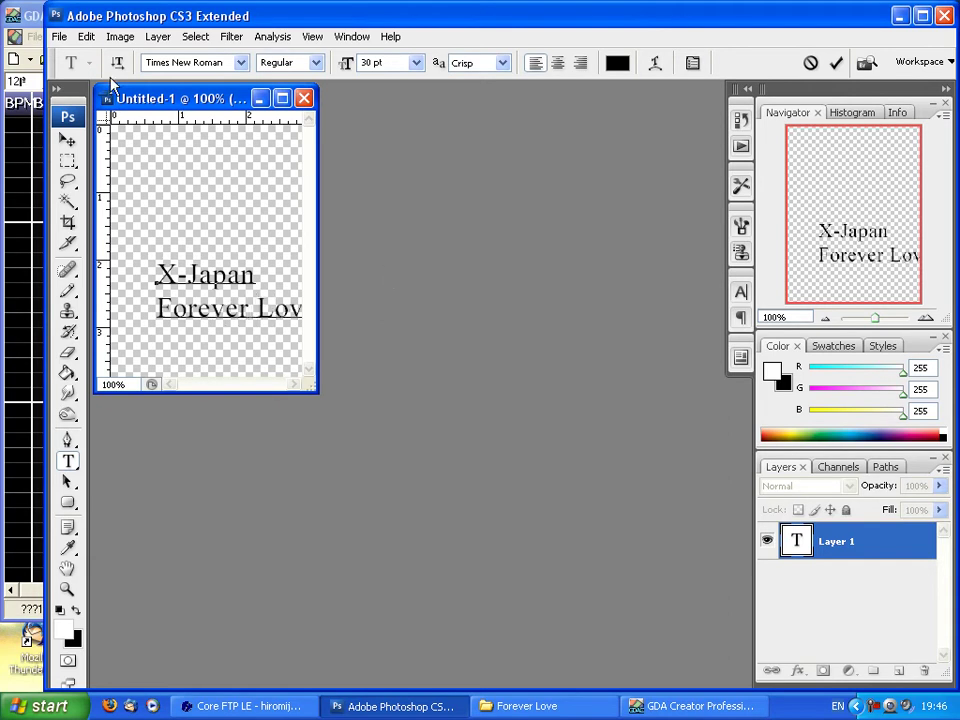
{"action": "left_click", "coordinate": [67, 140]}
{"action": "left_click_drag", "start_coordinate": [213, 279], "coordinate": [181, 280]}
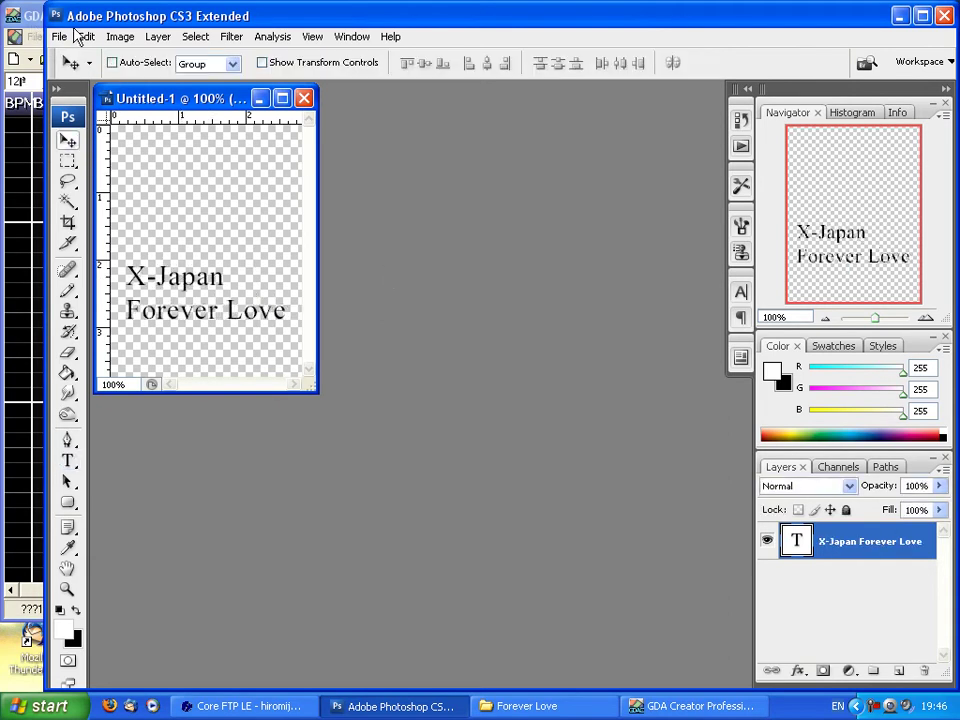
Step: Save the image as a JPEG named pre in the Forever Love folder, accepting the JPEG options
{"action": "left_click", "coordinate": [59, 36]}
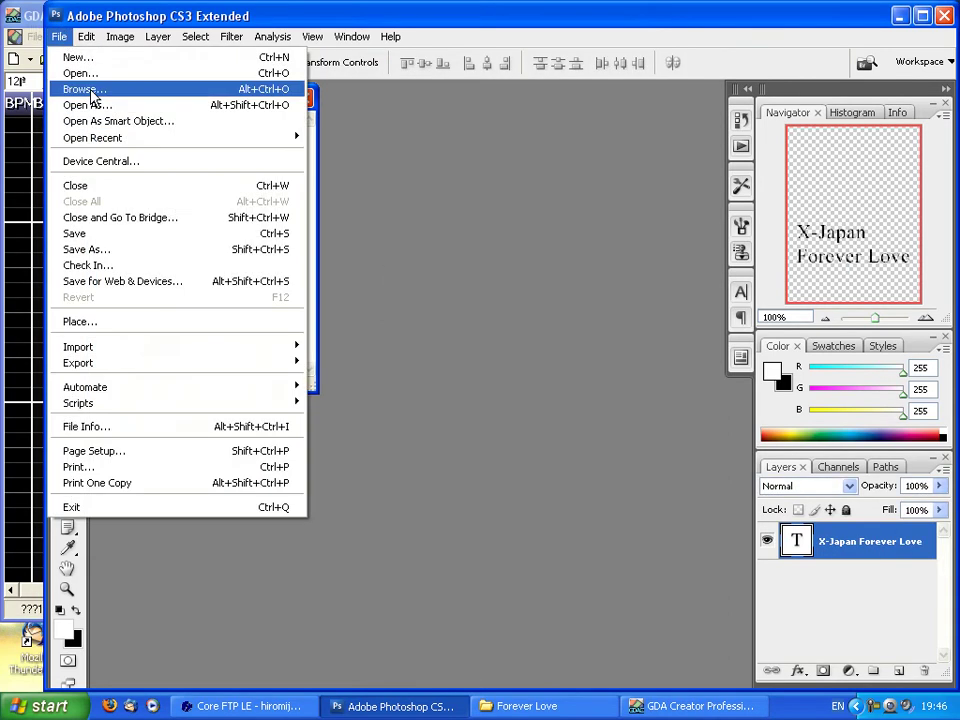
{"action": "left_click", "coordinate": [138, 240]}
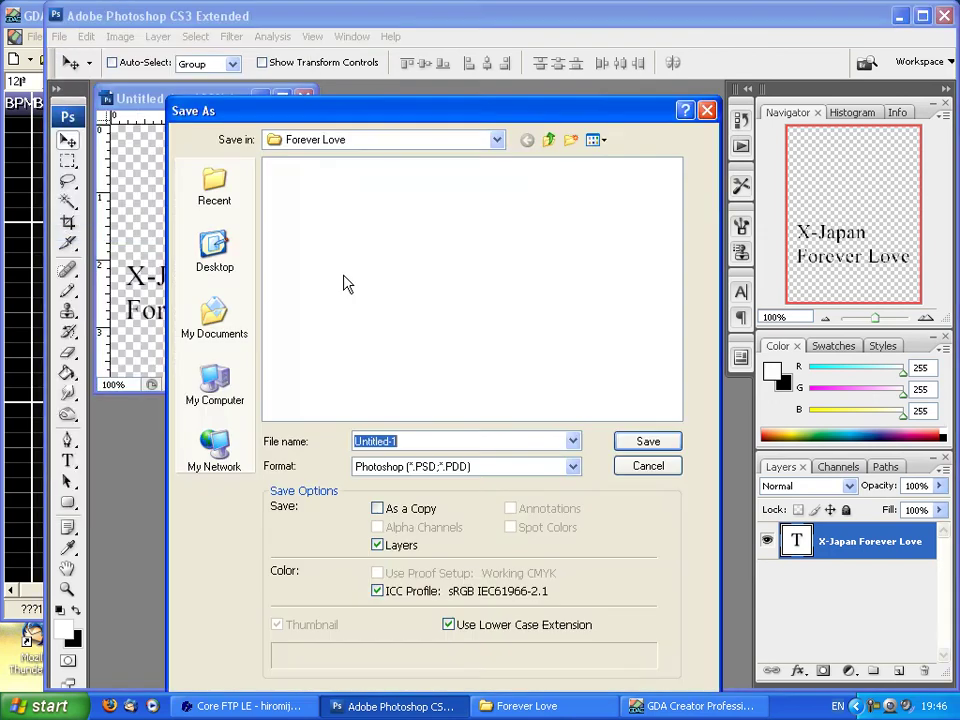
{"action": "left_click", "coordinate": [502, 460]}
{"action": "left_click", "coordinate": [506, 570]}
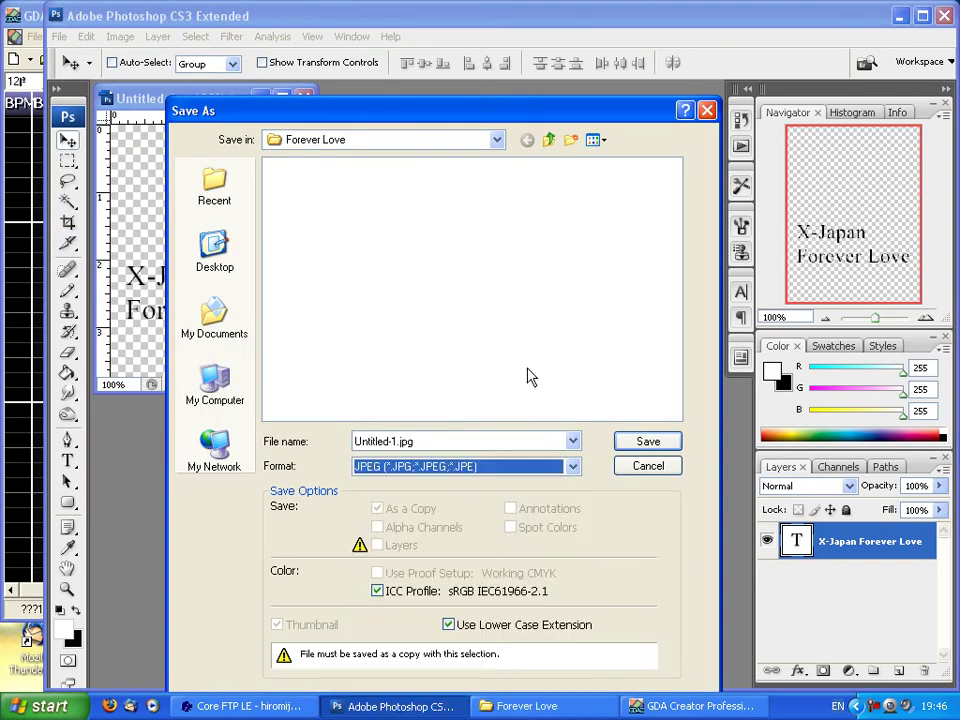
{"action": "left_click", "coordinate": [515, 443]}
{"action": "type", "text": "pl"}
{"action": "key", "text": "Return"}
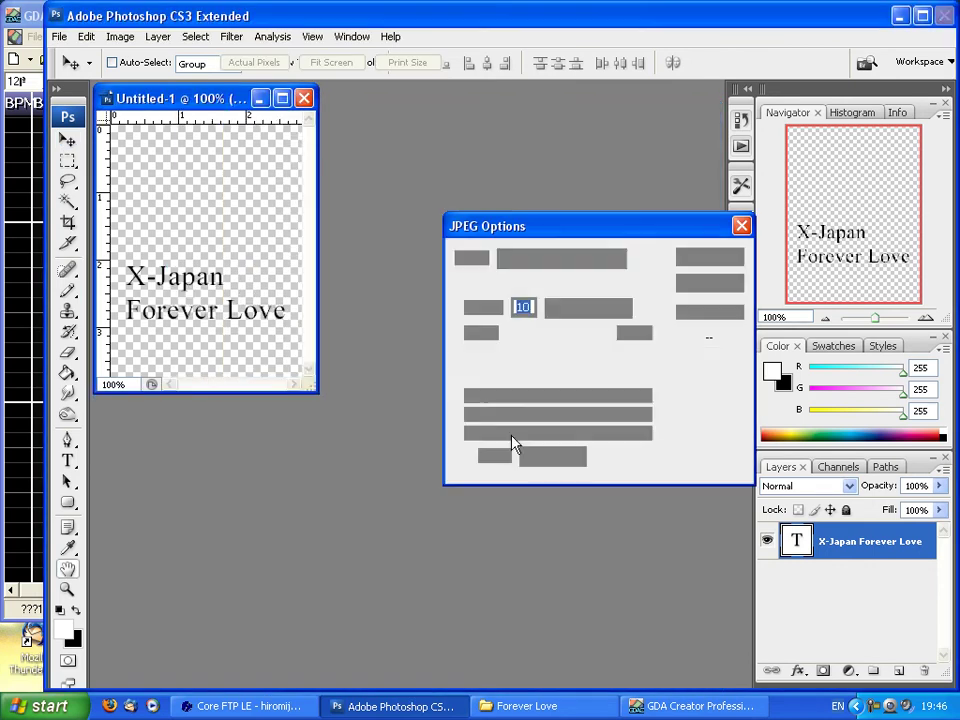
{"action": "left_click", "coordinate": [708, 258]}
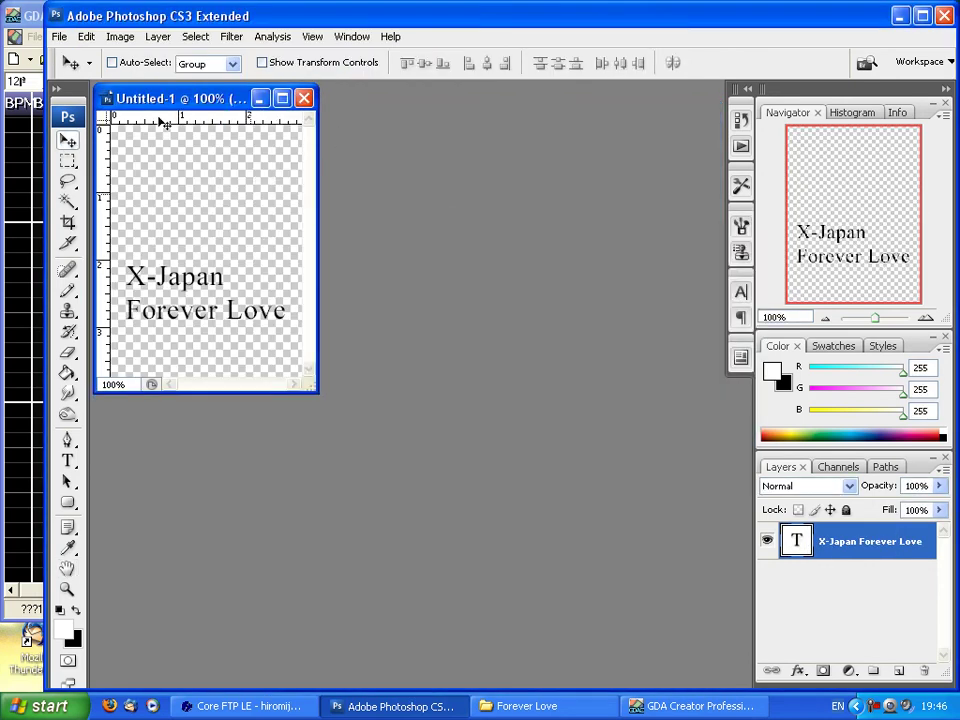
Step: Create a second transparent image 640 pixels wide and 480 pixels high
{"action": "left_click", "coordinate": [59, 36]}
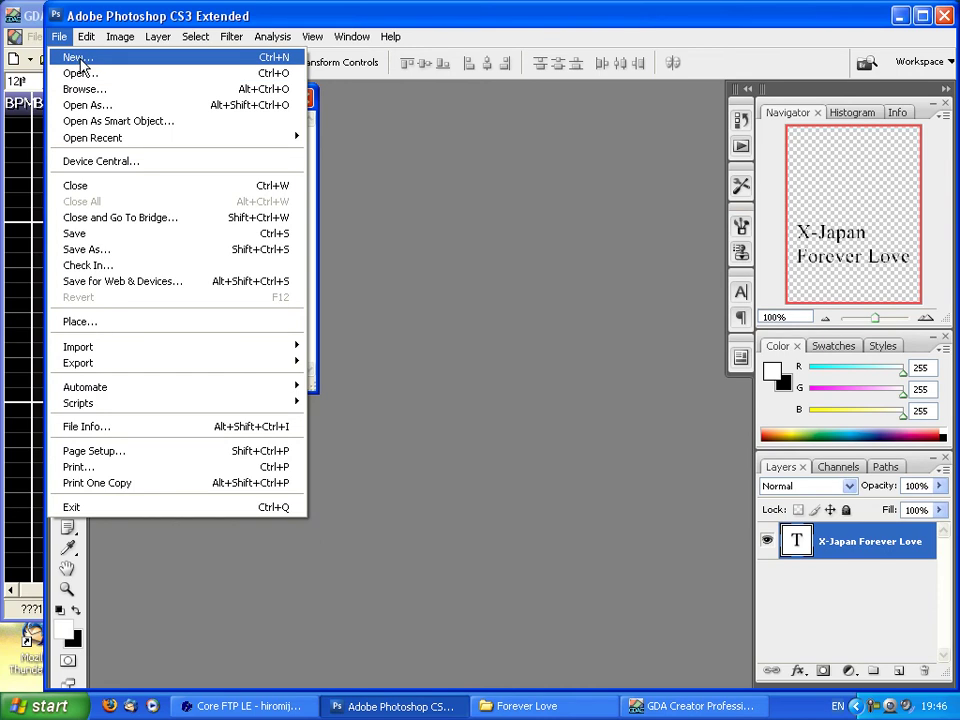
{"action": "left_click", "coordinate": [78, 57]}
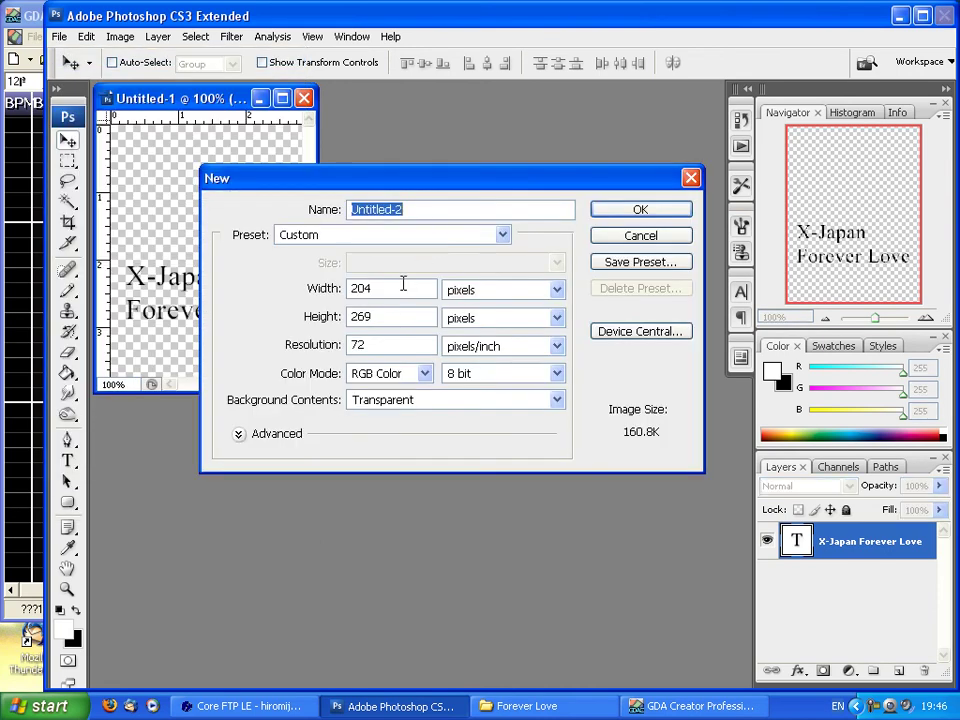
{"action": "left_click_drag", "start_coordinate": [403, 285], "coordinate": [347, 288]}
{"action": "key", "text": "BackSpace"}
{"action": "type", "text": "640"}
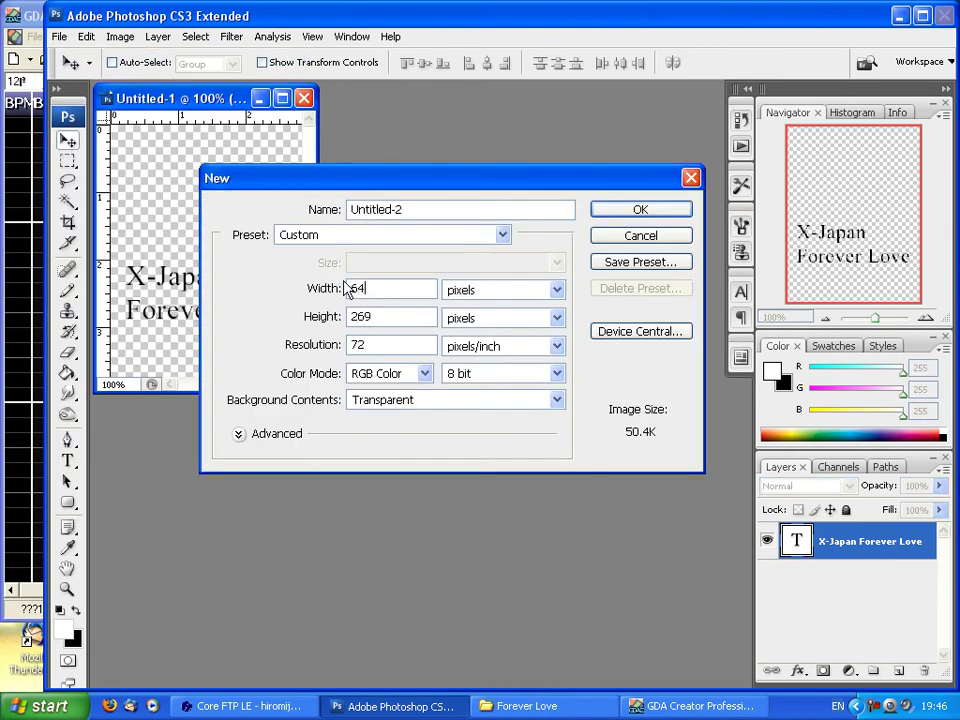
{"action": "key", "text": "Tab"}
{"action": "key", "text": "Tab"}
{"action": "type", "text": "4"}
{"action": "left_click", "coordinate": [640, 209]}
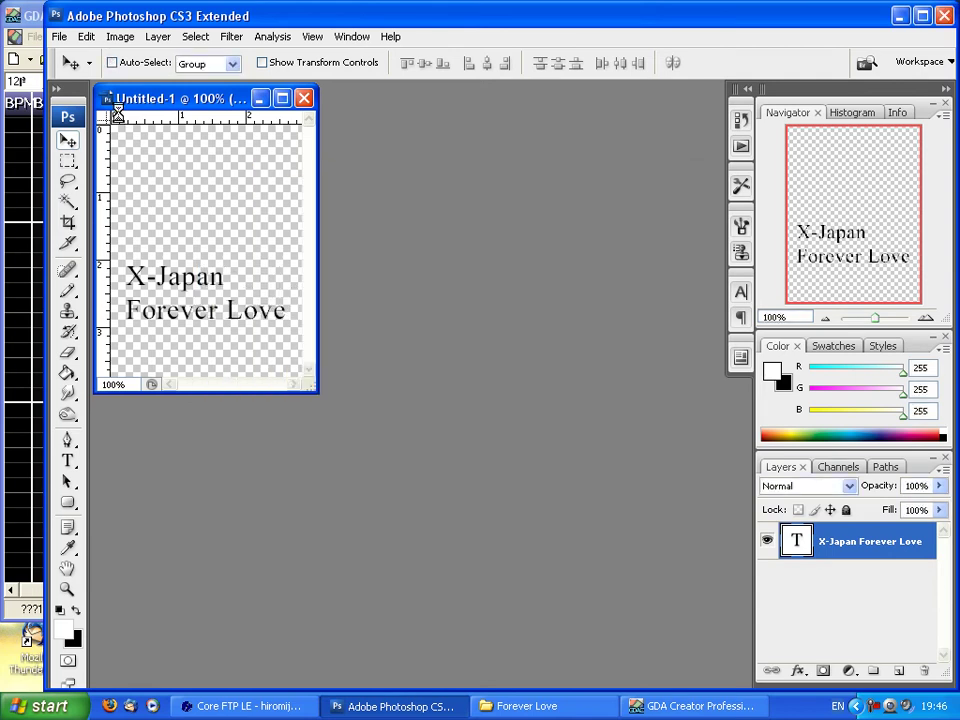
Step: Add the text "Now Loading" near the middle of the new image
{"action": "left_click", "coordinate": [67, 460]}
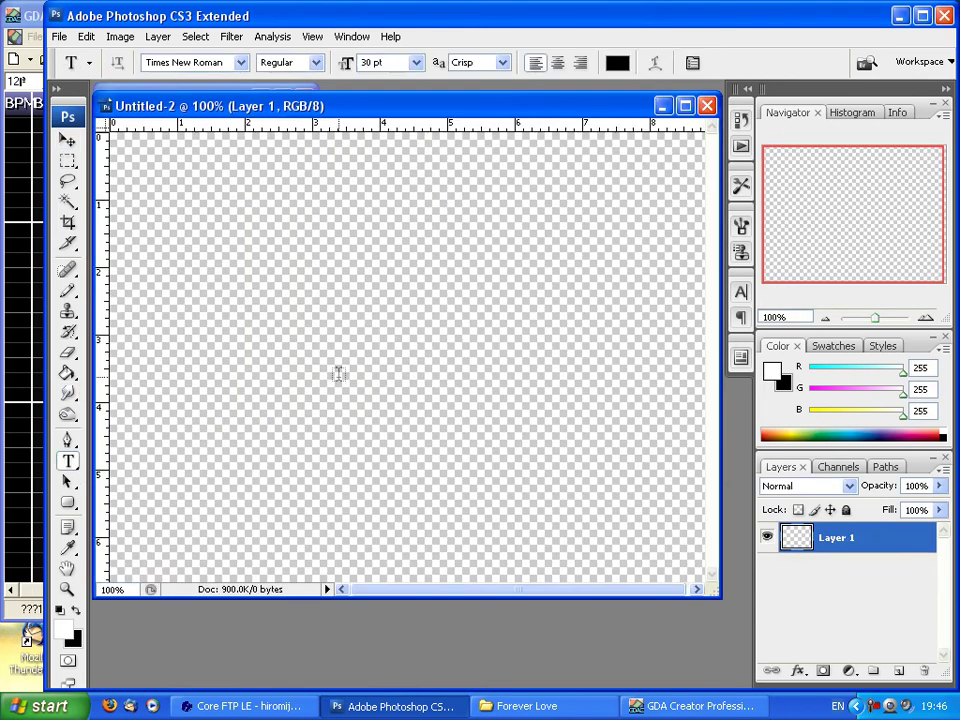
{"action": "left_click", "coordinate": [338, 372]}
{"action": "type", "text": "Now Loading"}
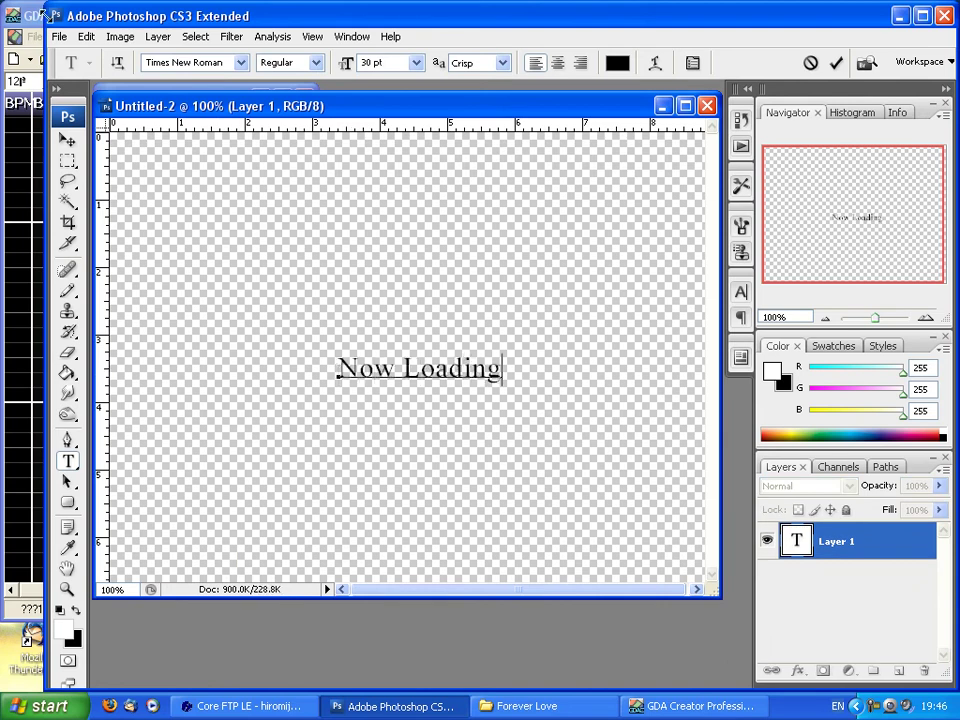
Step: Save the Now Loading image as a JPEG named stage in the Forever Love folder, accepting the JPEG options
{"action": "left_click", "coordinate": [56, 36]}
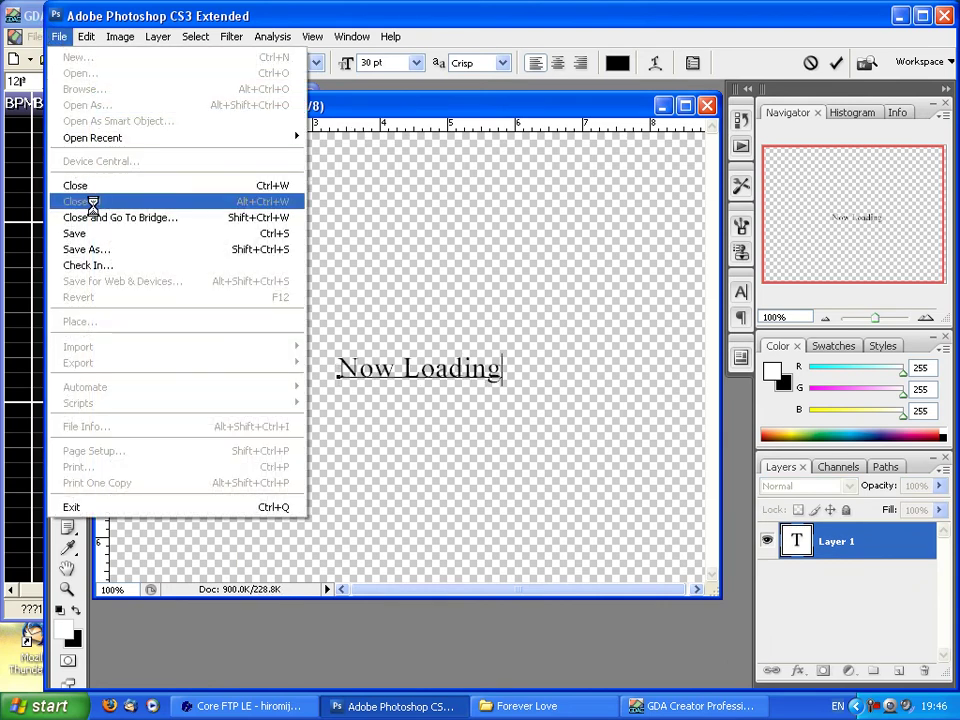
{"action": "left_click", "coordinate": [103, 233]}
{"action": "left_click", "coordinate": [474, 459]}
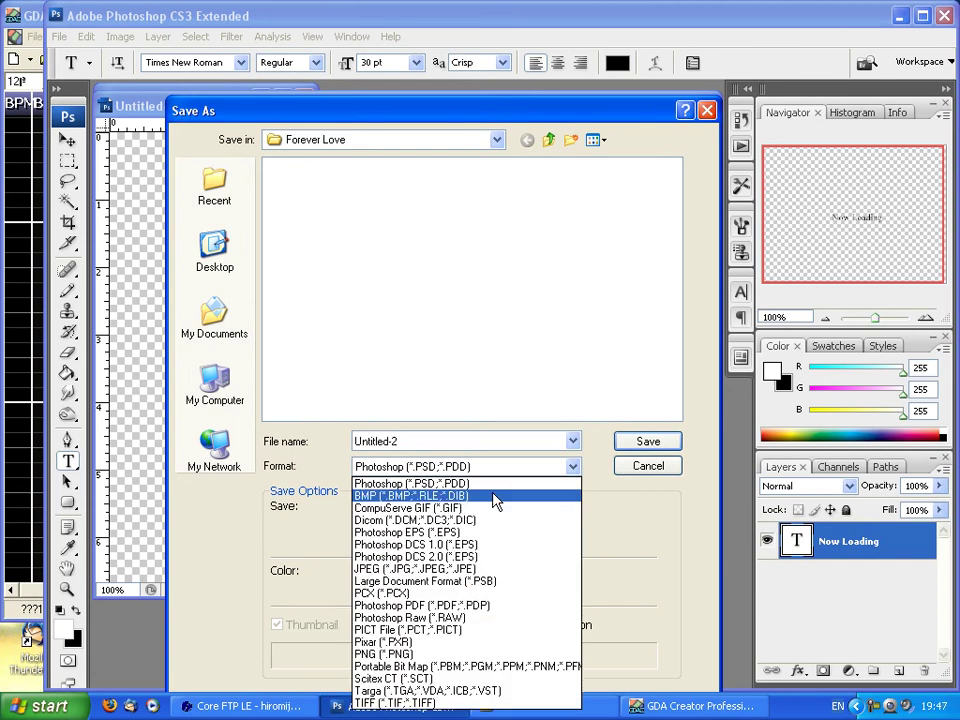
{"action": "left_click", "coordinate": [497, 565]}
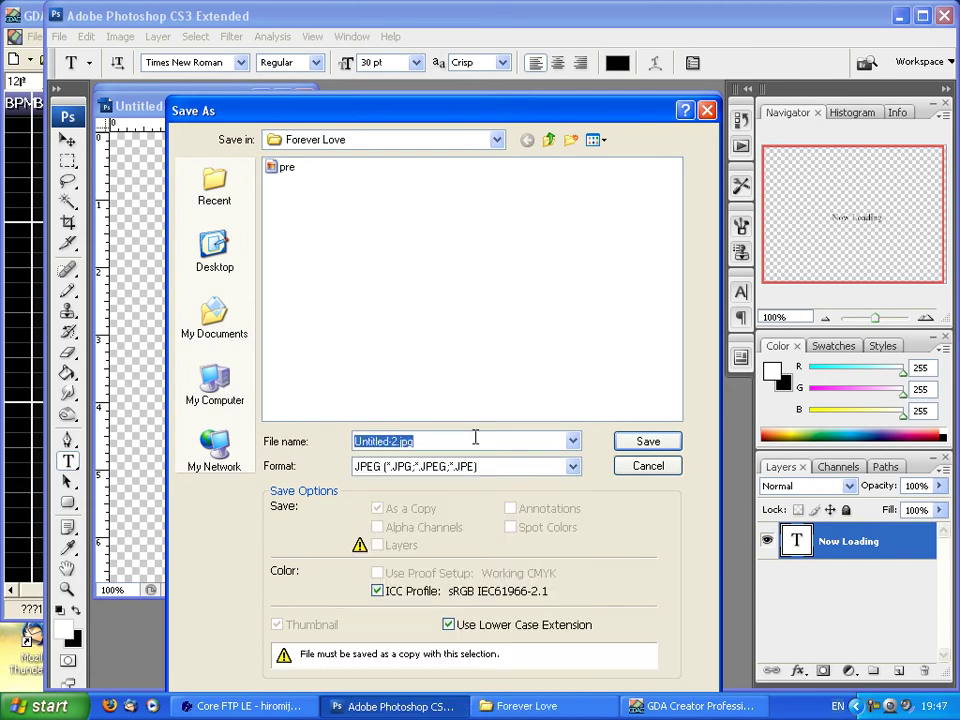
{"action": "type", "text": "cover"}
{"action": "key", "text": "Return"}
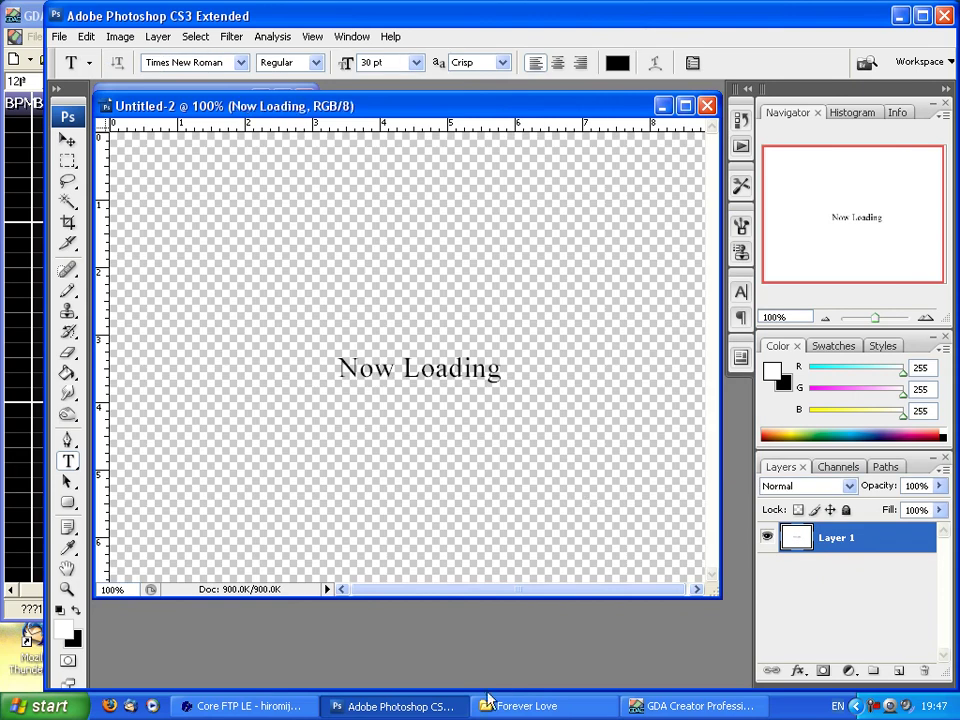
Step: Switch to the Forever Love folder and open the ext DTX file in Notepad
{"action": "left_click", "coordinate": [433, 707]}
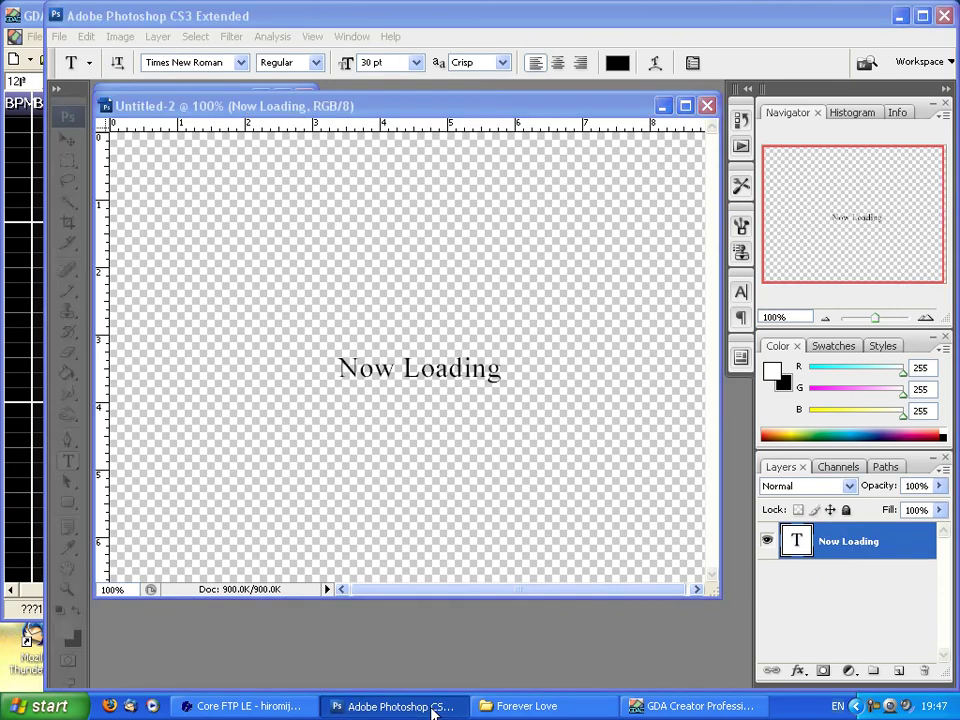
{"action": "left_click", "coordinate": [572, 707]}
{"action": "left_click", "coordinate": [566, 534]}
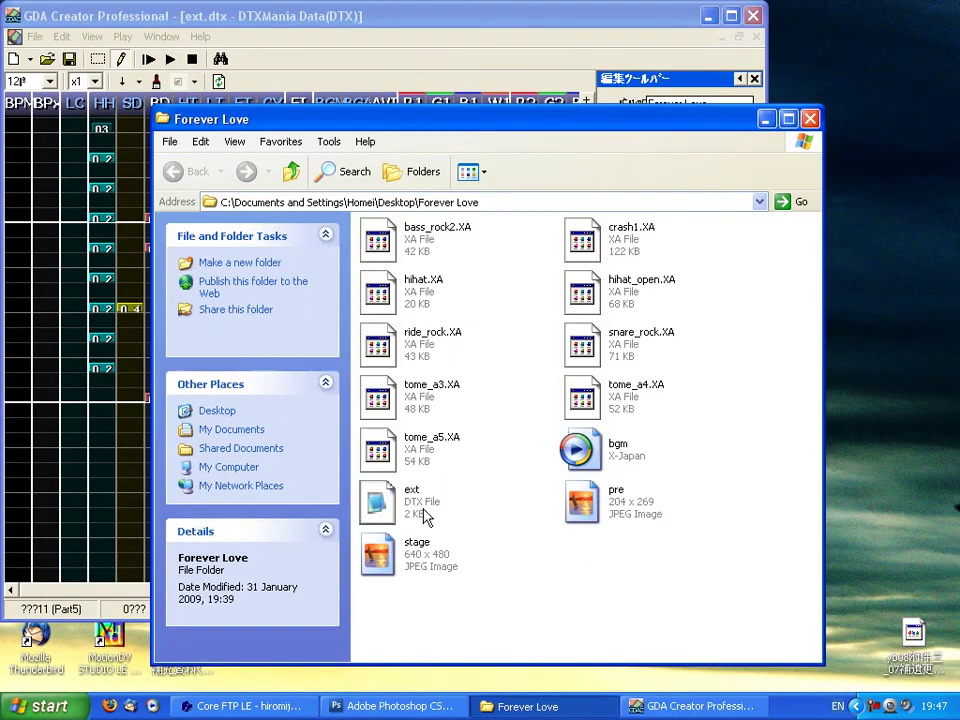
{"action": "double_click", "coordinate": [419, 512]}
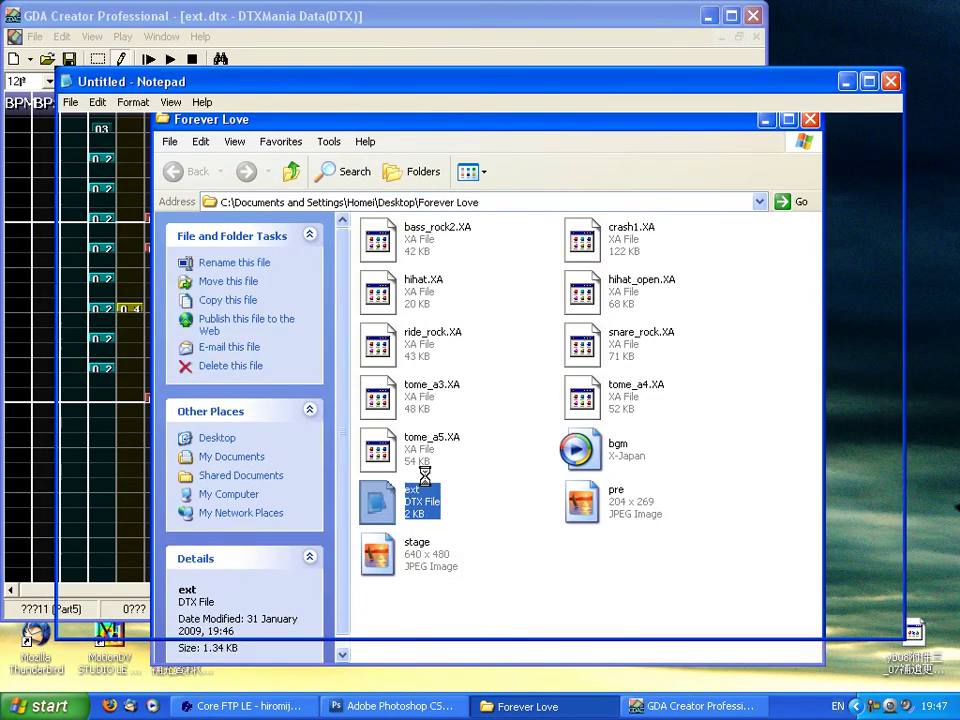
Step: Add the header lines "#PREIMAGE pre.jpg" and "#STAGEFILE stage.jpg" below the #BLEVEL line, set off by a blank line
{"action": "left_click", "coordinate": [280, 362]}
{"action": "key", "text": "Return"}
{"action": "key", "text": "Return"}
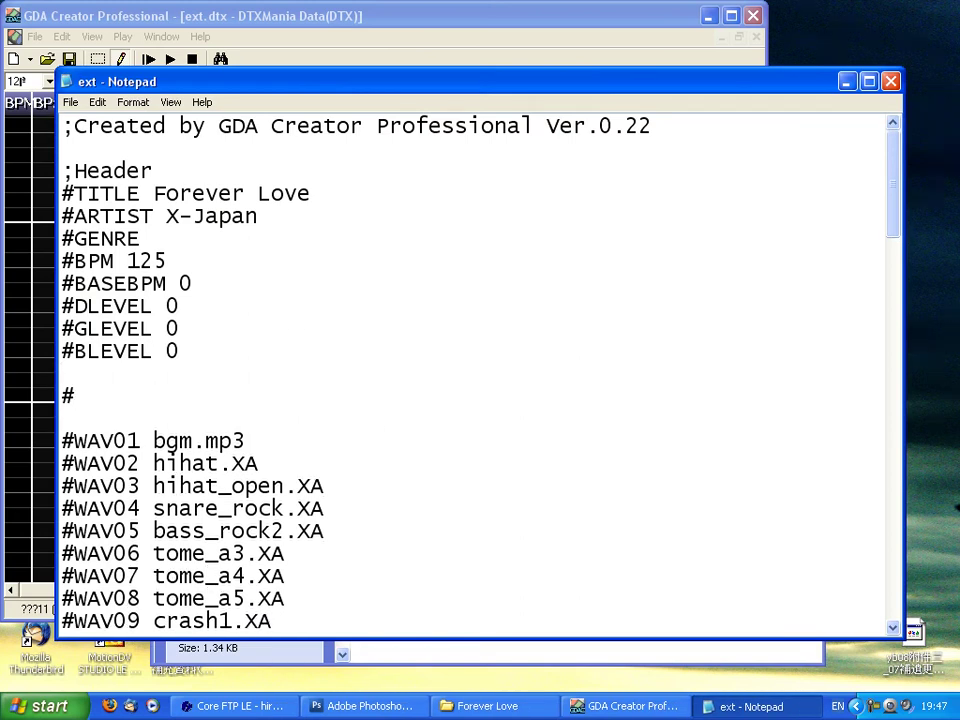
{"action": "type", "text": "#PREIMAGE"}
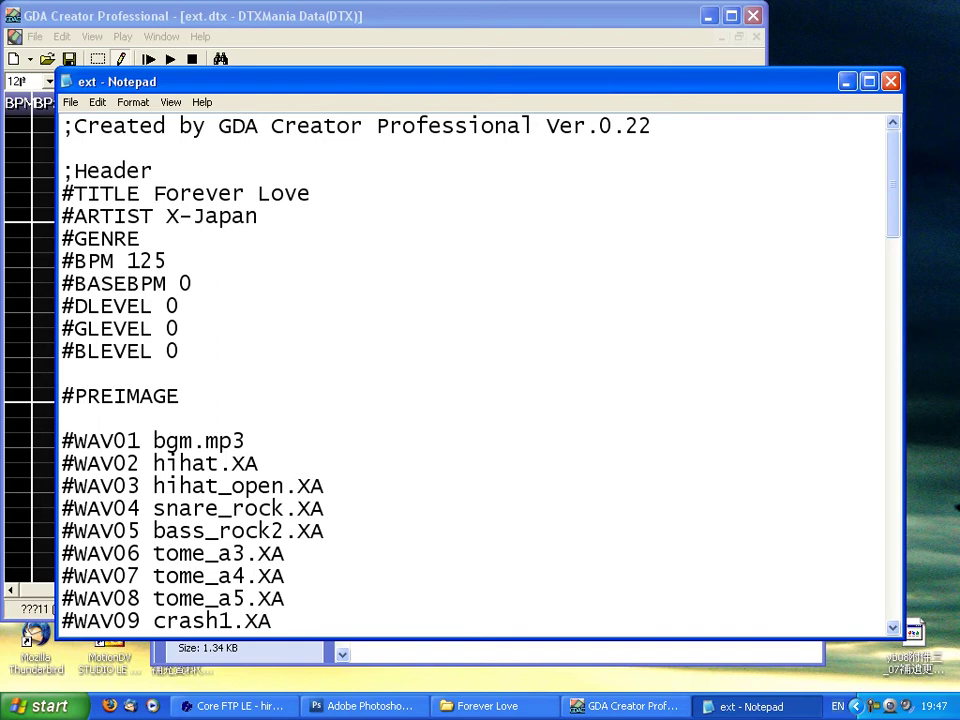
{"action": "type", "text": " pre.jpg"}
{"action": "key", "text": "Return"}
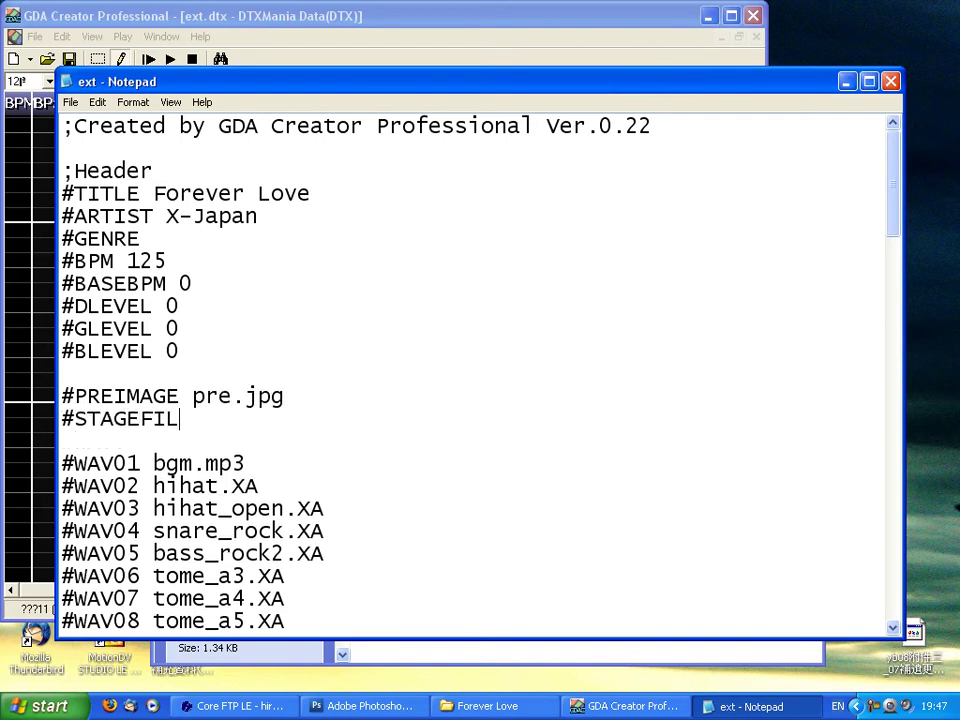
{"action": "type", "text": "#STAGEFILE stage.jpg"}
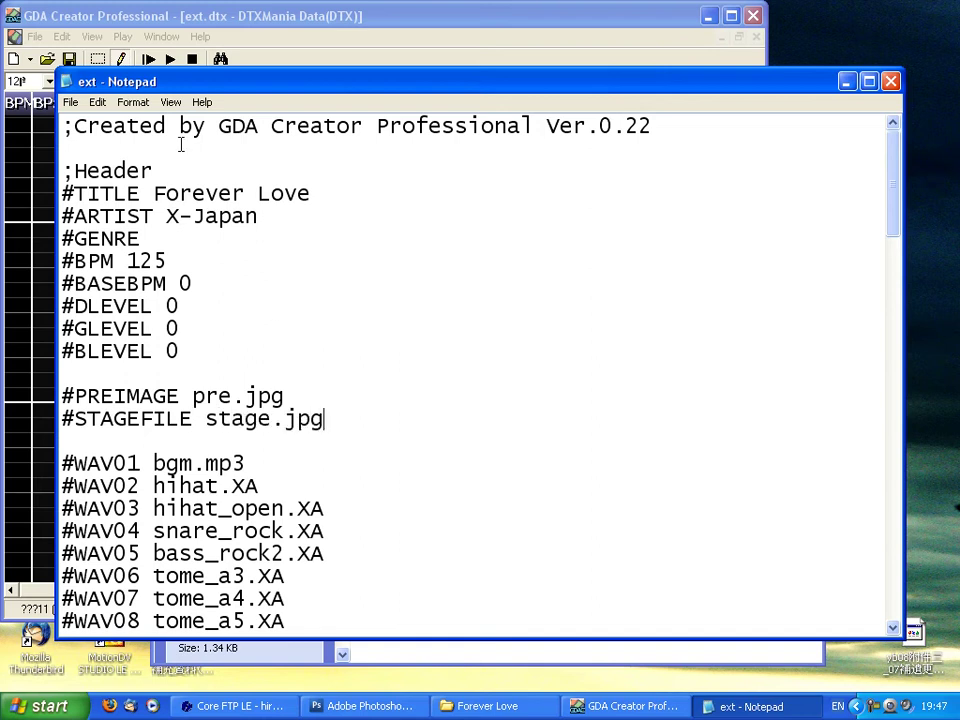
Step: Save the edited ext file and close it, returning to the Forever Love folder
{"action": "left_click", "coordinate": [71, 102]}
{"action": "left_click", "coordinate": [88, 154]}
{"action": "left_click", "coordinate": [890, 81]}
{"action": "left_click", "coordinate": [480, 585]}
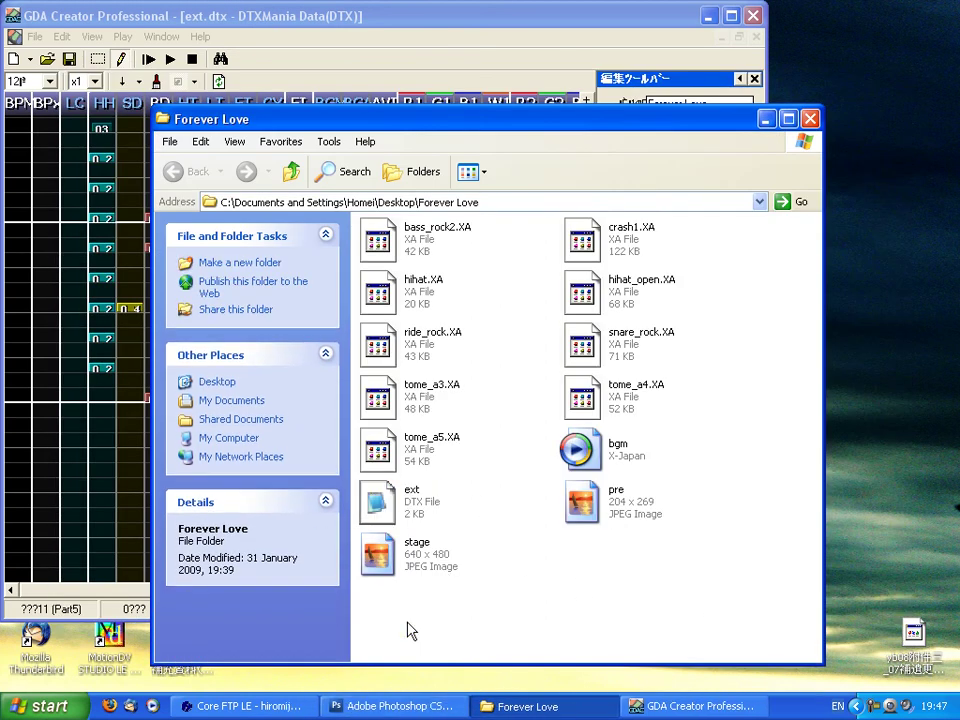
Step: Duplicate the bgm music file within the Forever Love folder and rename the copy as preview
{"action": "left_click", "coordinate": [575, 455]}
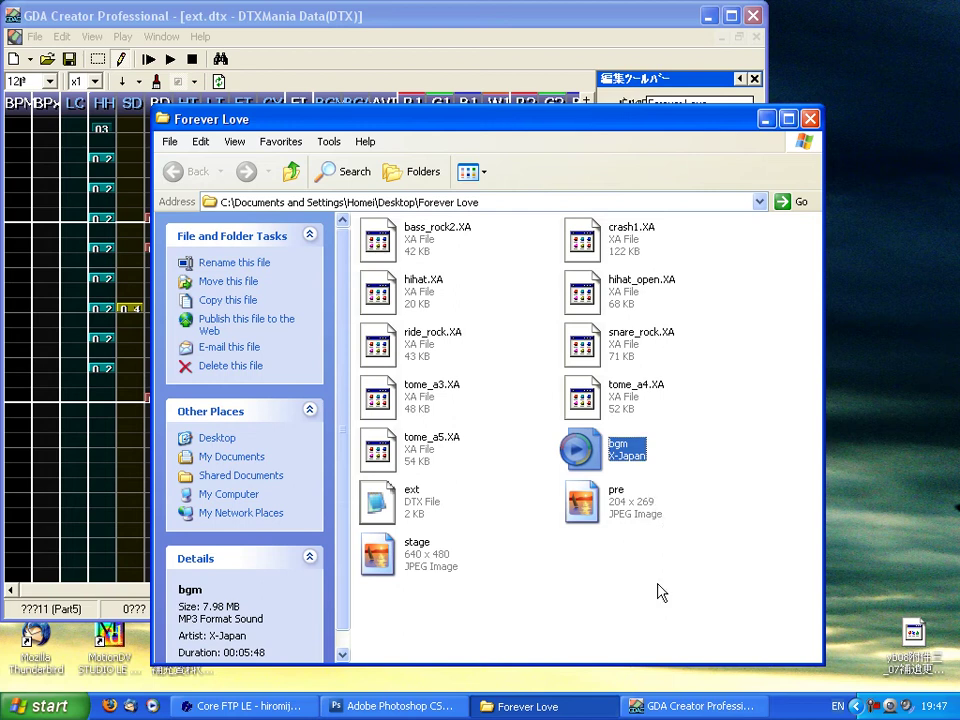
{"action": "left_click", "coordinate": [660, 592]}
{"action": "key", "text": "ctrl+v"}
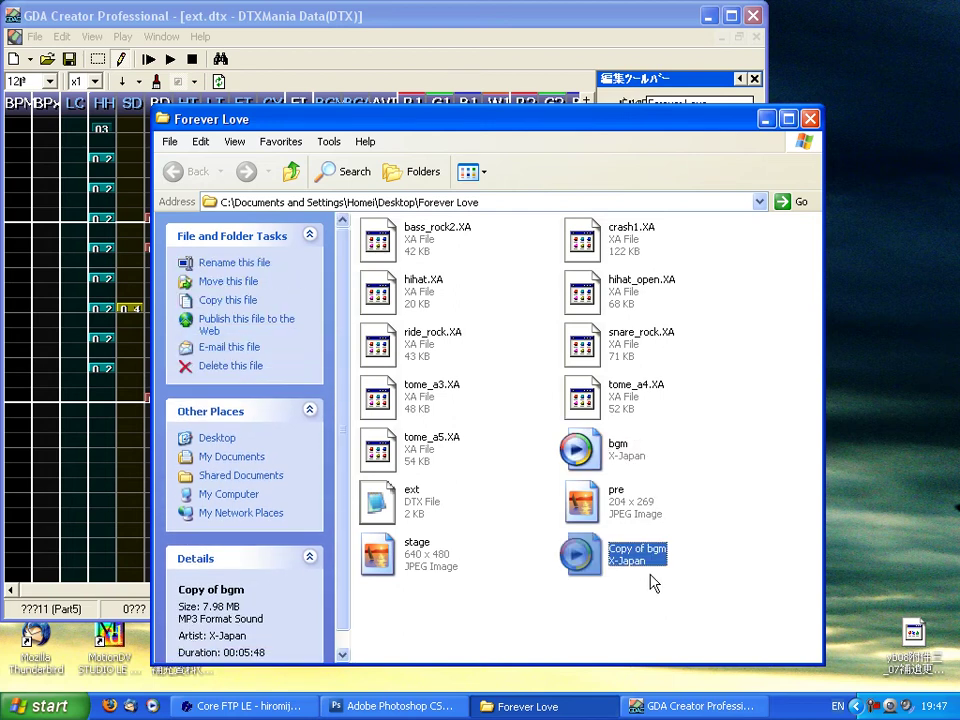
{"action": "right_click", "coordinate": [612, 561]}
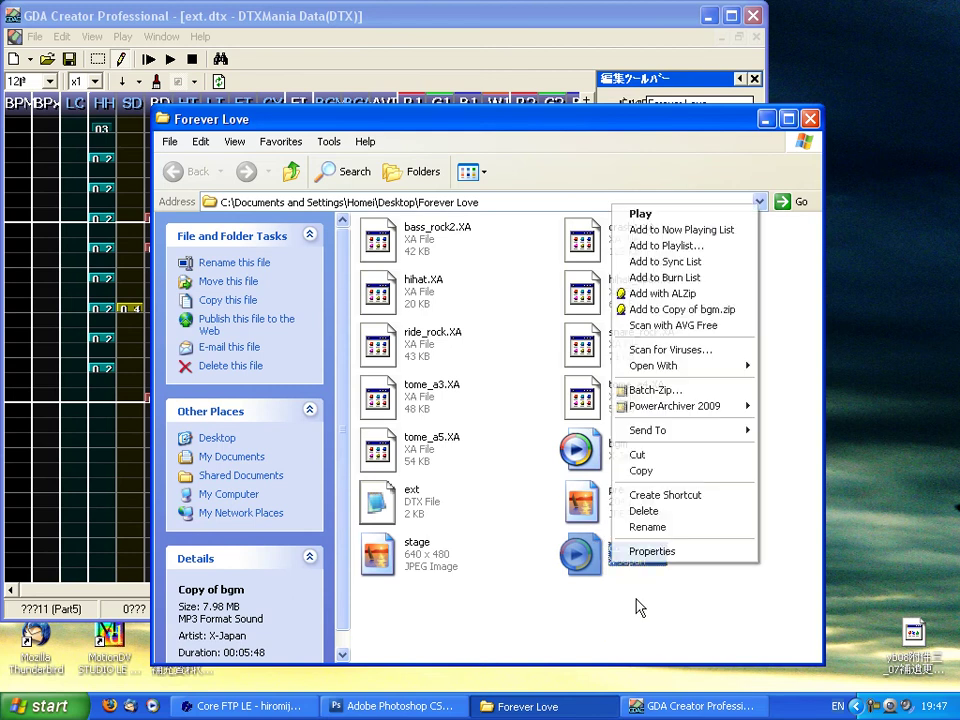
{"action": "left_click", "coordinate": [659, 526]}
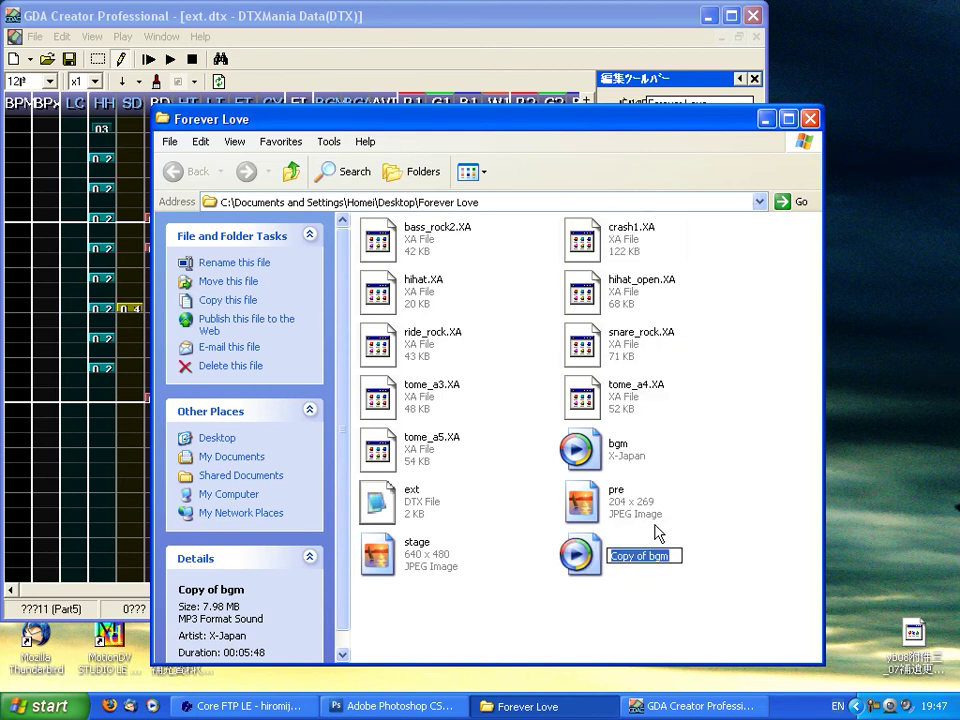
{"action": "type", "text": "preview"}
{"action": "key", "text": "Return"}
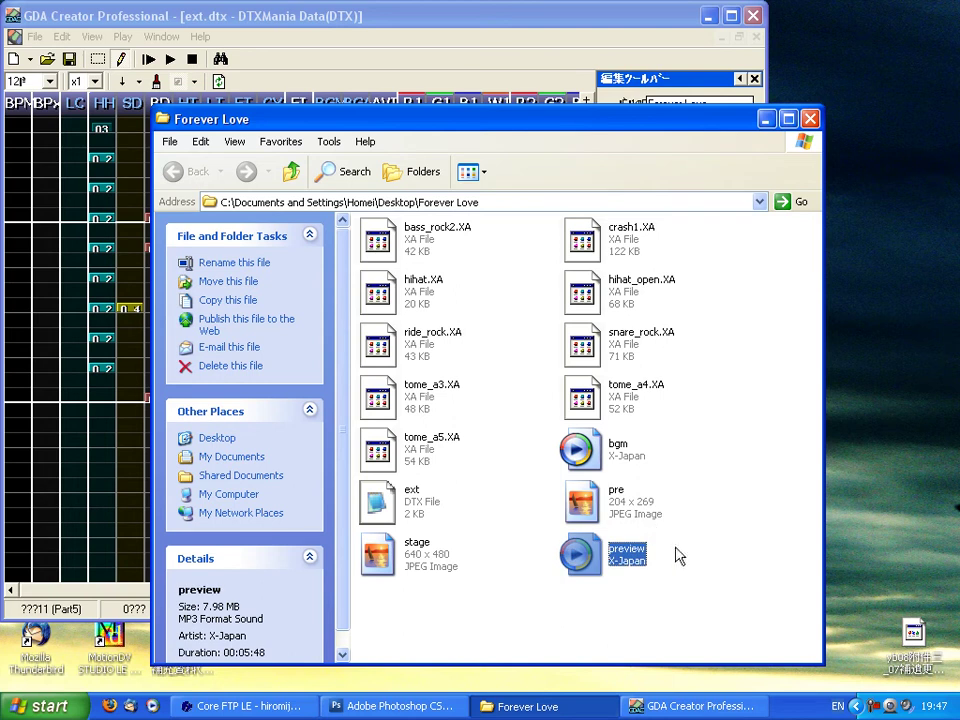
Step: Open the preview music file in Adobe Audition for editing
{"action": "right_click", "coordinate": [636, 555]}
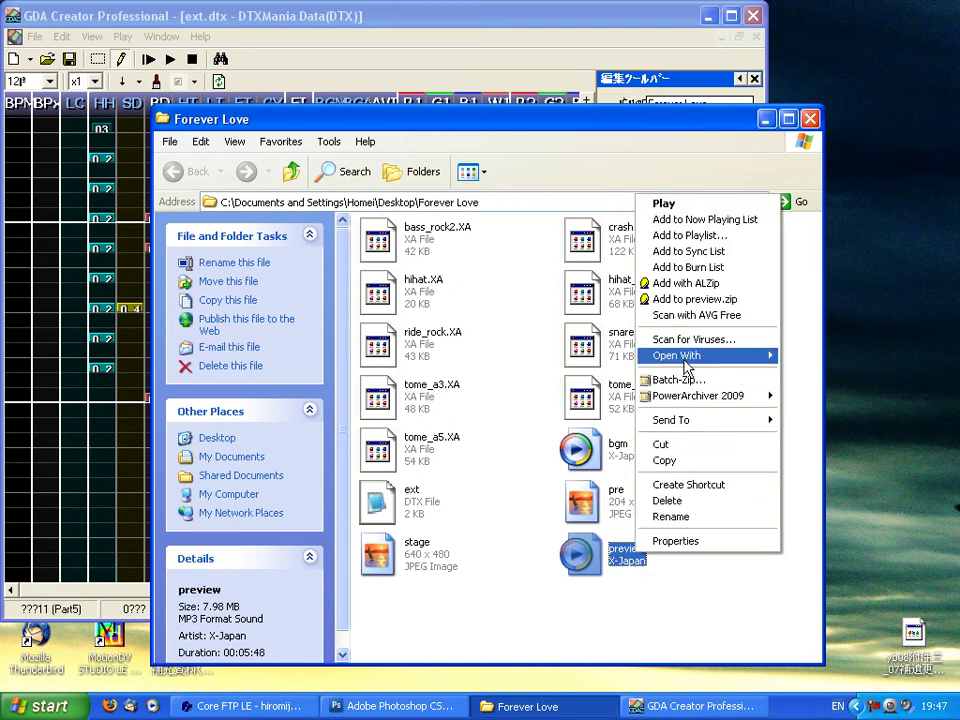
{"action": "mouse_move", "coordinate": [755, 368]}
{"action": "left_click", "coordinate": [824, 377]}
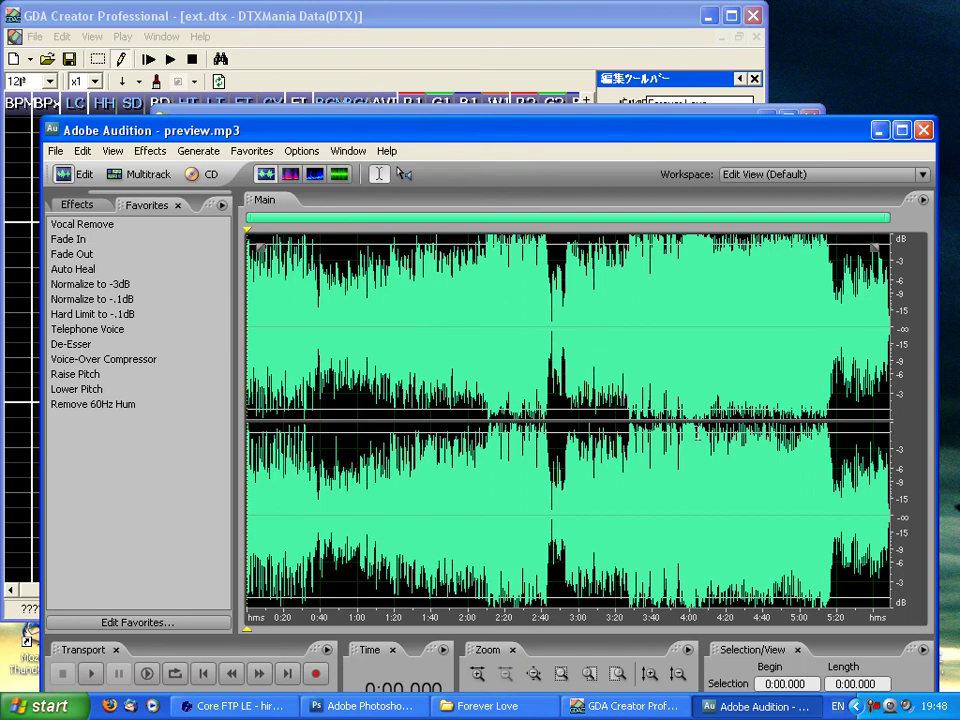
Step: Listen to the song from about 3:53, and trim the audio to a section about 40 seconds long starting near 3:24
{"action": "left_click", "coordinate": [680, 434]}
{"action": "left_click", "coordinate": [676, 434]}
{"action": "left_click", "coordinate": [677, 434]}
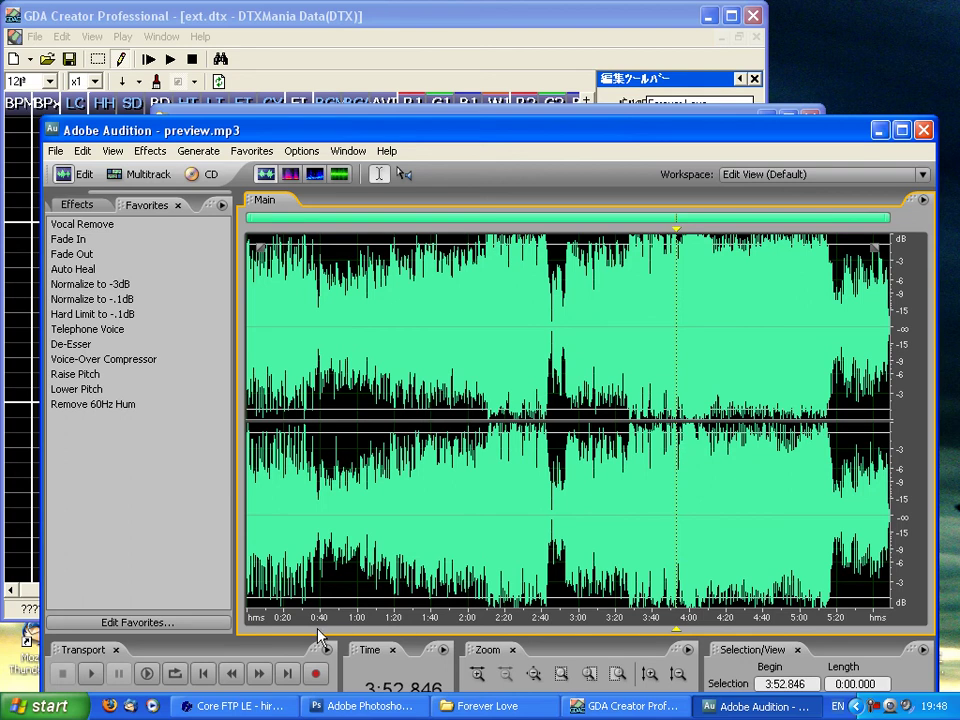
{"action": "left_click", "coordinate": [90, 674]}
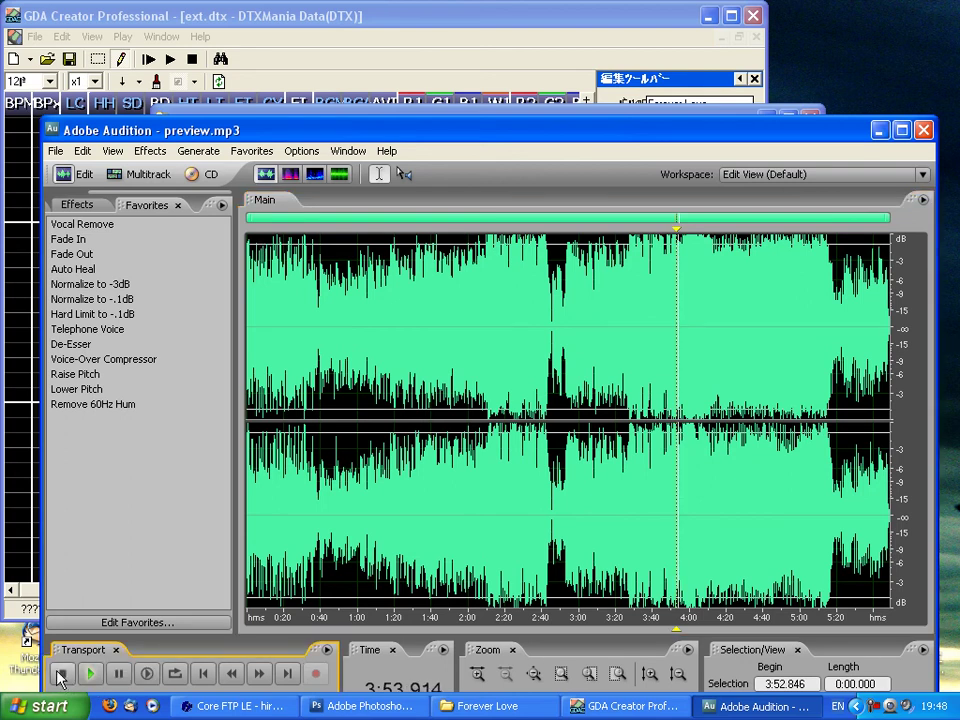
{"action": "key", "text": "space"}
{"action": "left_click_drag", "start_coordinate": [622, 430], "coordinate": [695, 450]}
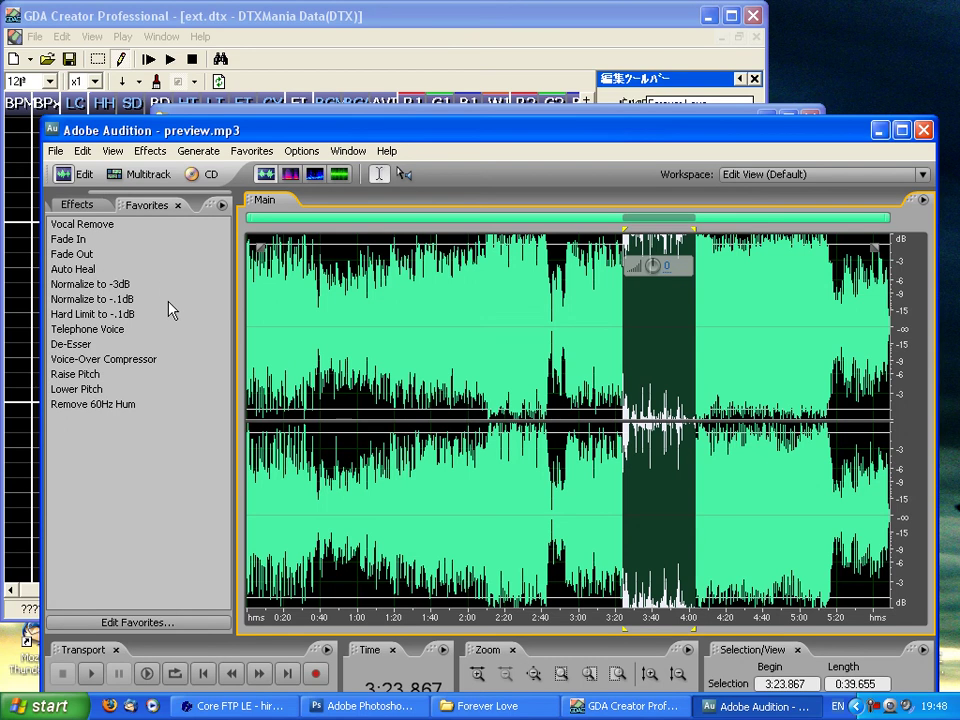
{"action": "key", "text": "ctrl+t"}
Step: Play the trimmed clip from about 3.3 seconds, and delete roughly its first 2.5 seconds
{"action": "double_click", "coordinate": [299, 428]}
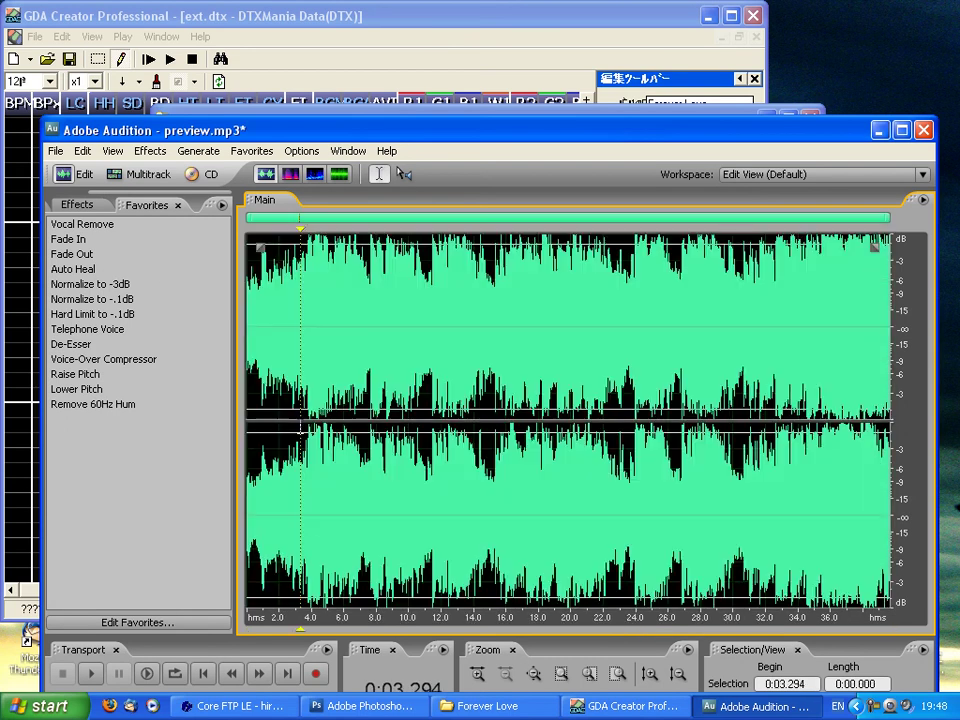
{"action": "left_click", "coordinate": [90, 673]}
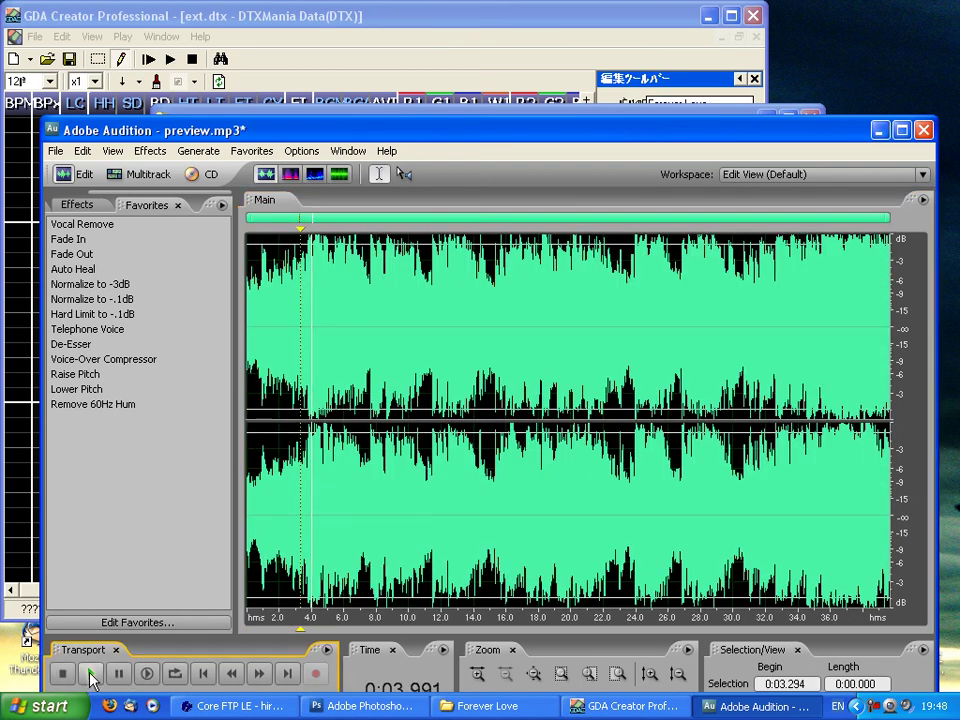
{"action": "left_click", "coordinate": [62, 673]}
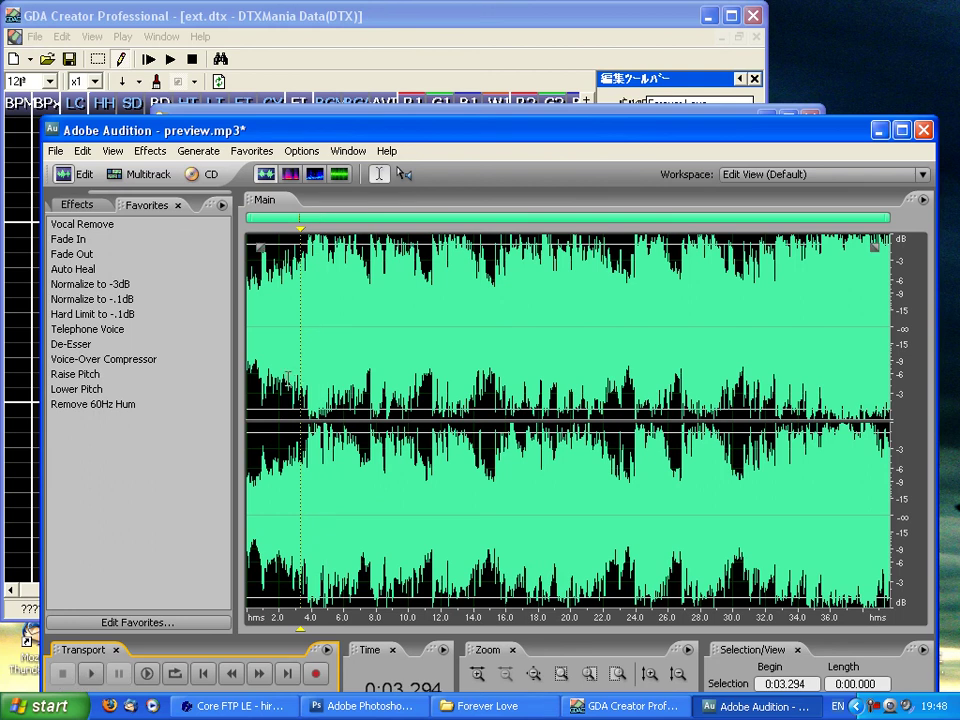
{"action": "left_click_drag", "start_coordinate": [288, 378], "coordinate": [211, 388]}
{"action": "key", "text": "Delete"}
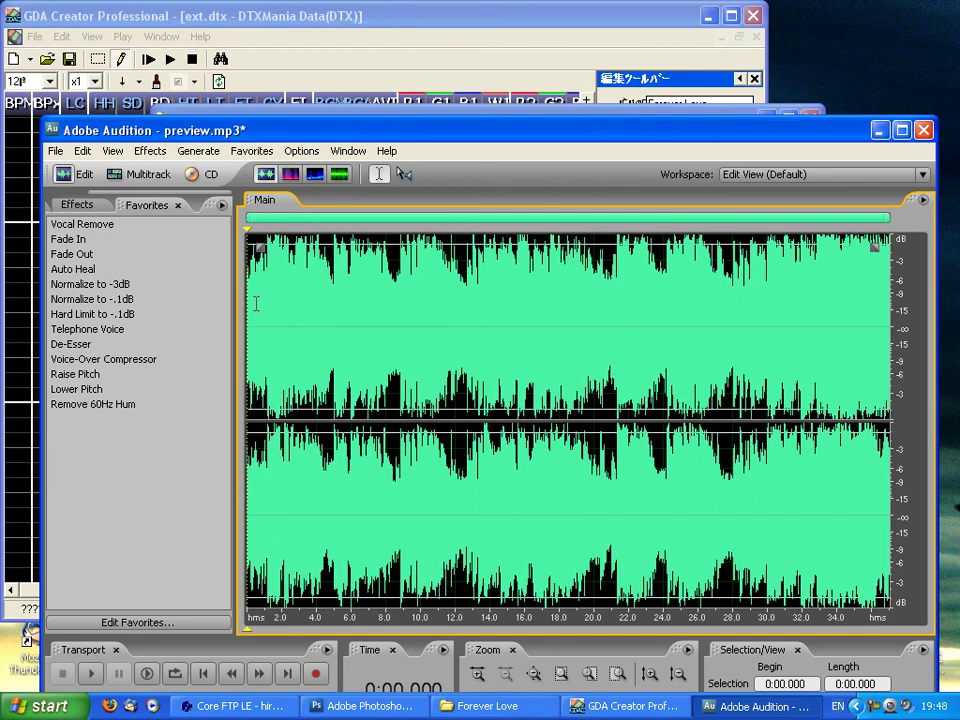
Step: Apply Fade In to about the first 0.5 seconds of the clip and Fade Out to about the last 4.4 seconds
{"action": "left_click_drag", "start_coordinate": [256, 304], "coordinate": [199, 313]}
{"action": "left_click", "coordinate": [63, 242]}
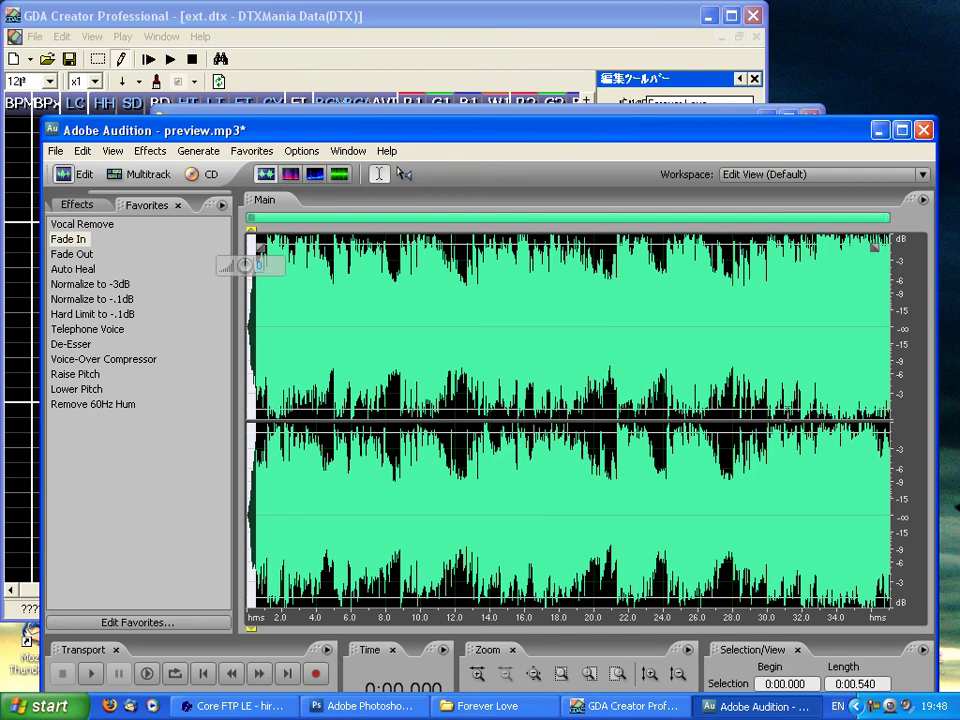
{"action": "left_click_drag", "start_coordinate": [816, 310], "coordinate": [890, 310]}
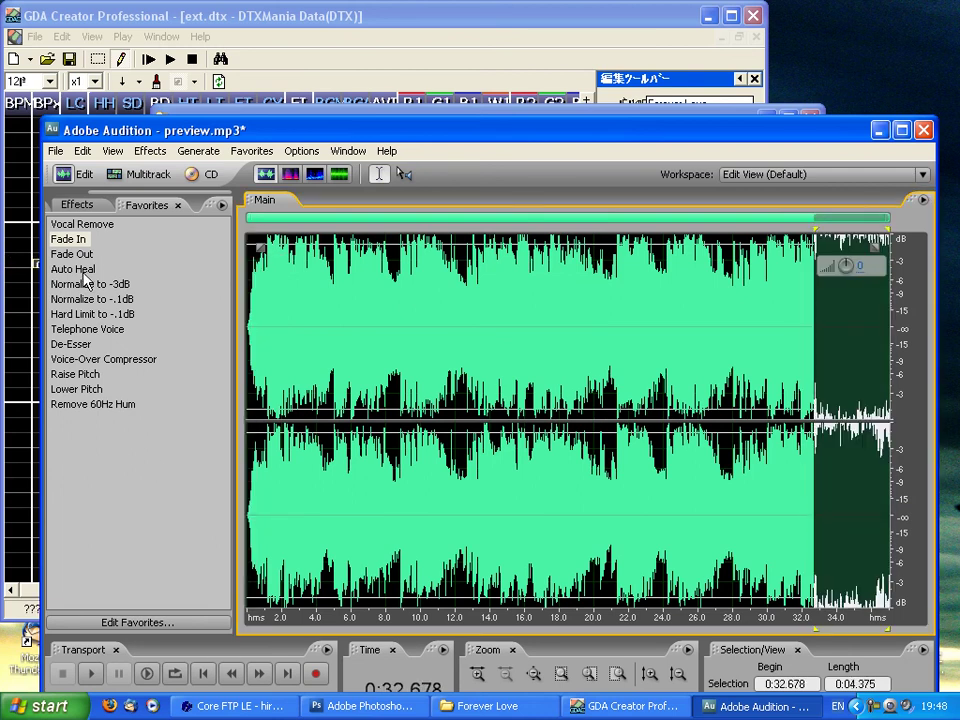
{"action": "left_click", "coordinate": [72, 254]}
Step: Play the opening of the faded clip to check how it sounds
{"action": "left_click_drag", "start_coordinate": [443, 330], "coordinate": [197, 621]}
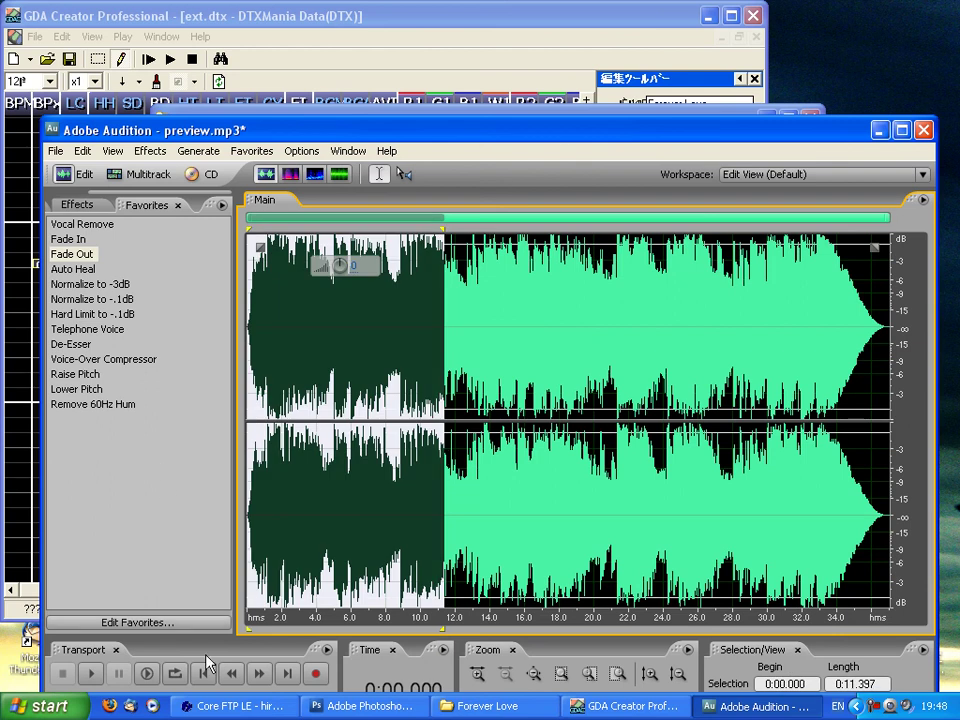
{"action": "left_click", "coordinate": [92, 674]}
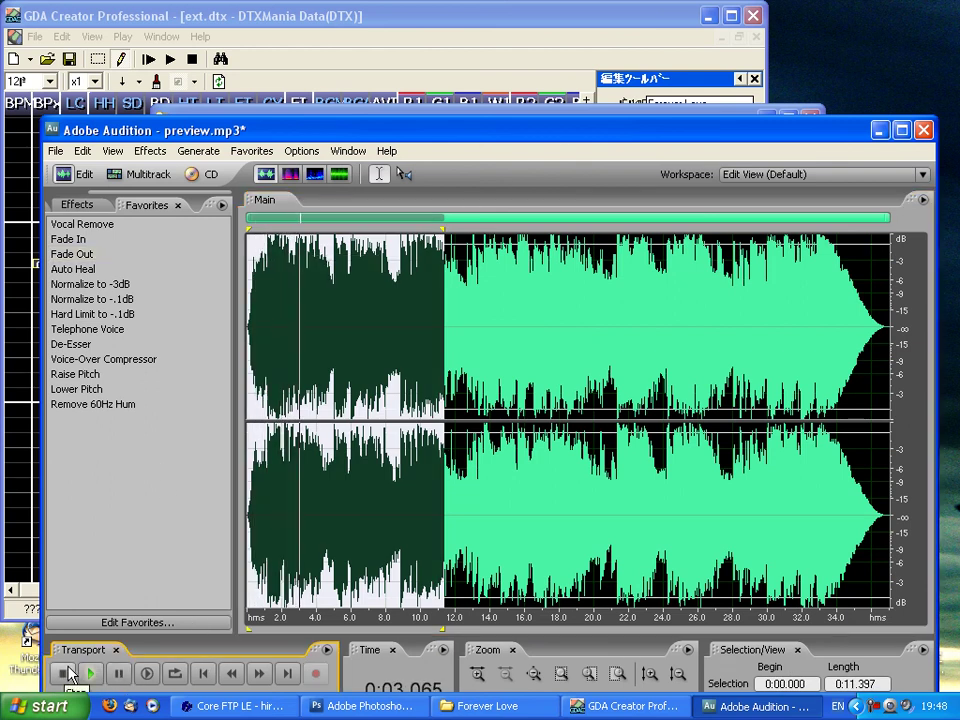
{"action": "left_click", "coordinate": [63, 674]}
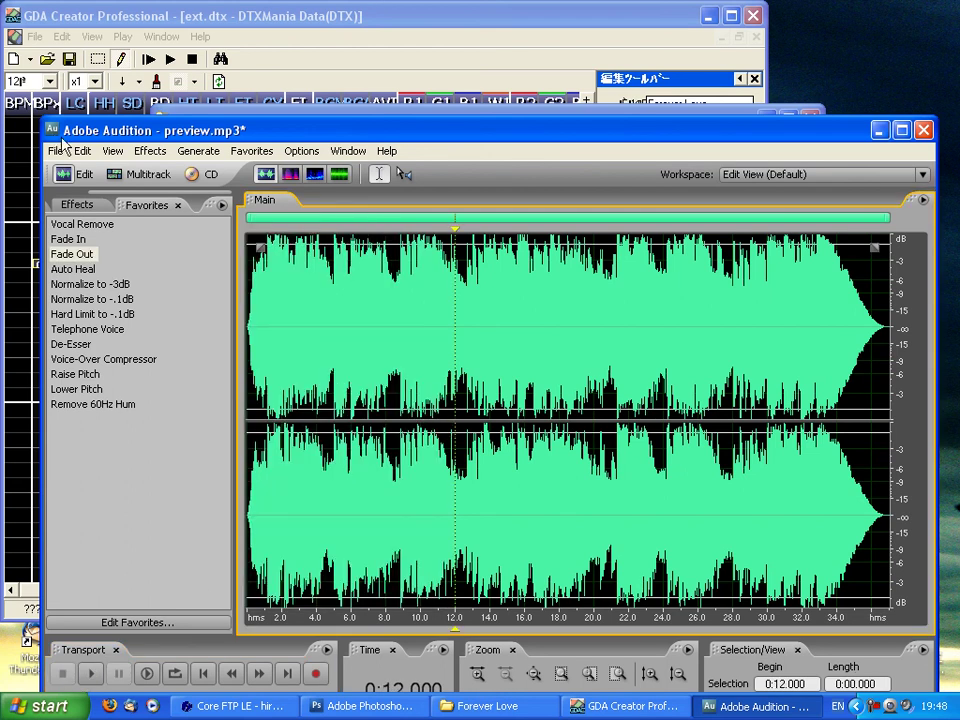
Step: Save the edited preview.mp3 and close Adobe Audition
{"action": "left_click", "coordinate": [55, 150]}
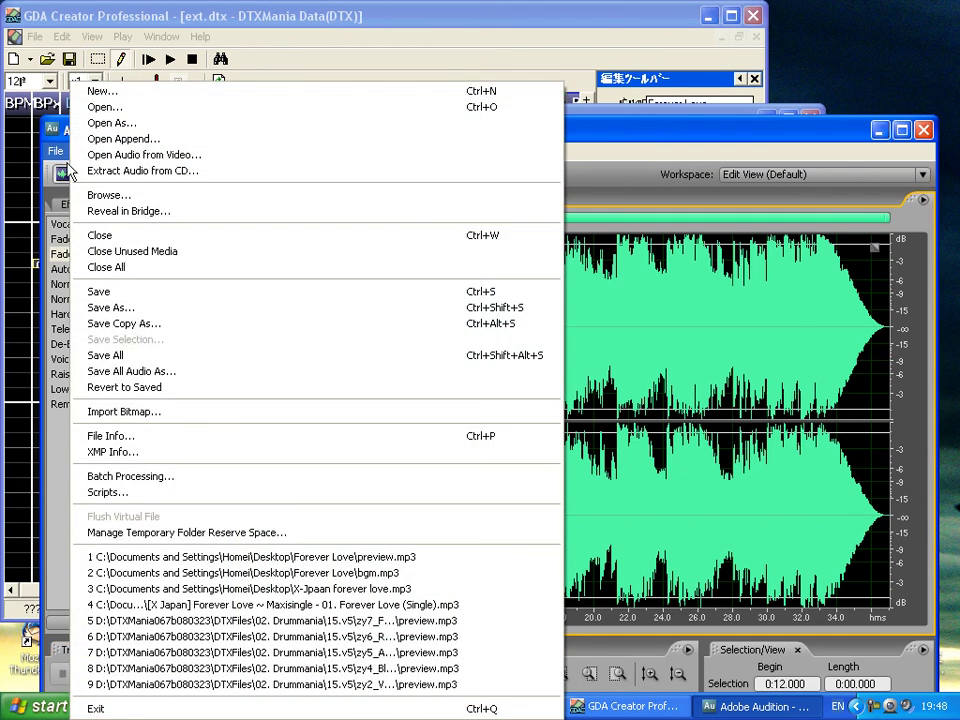
{"action": "left_click", "coordinate": [147, 298]}
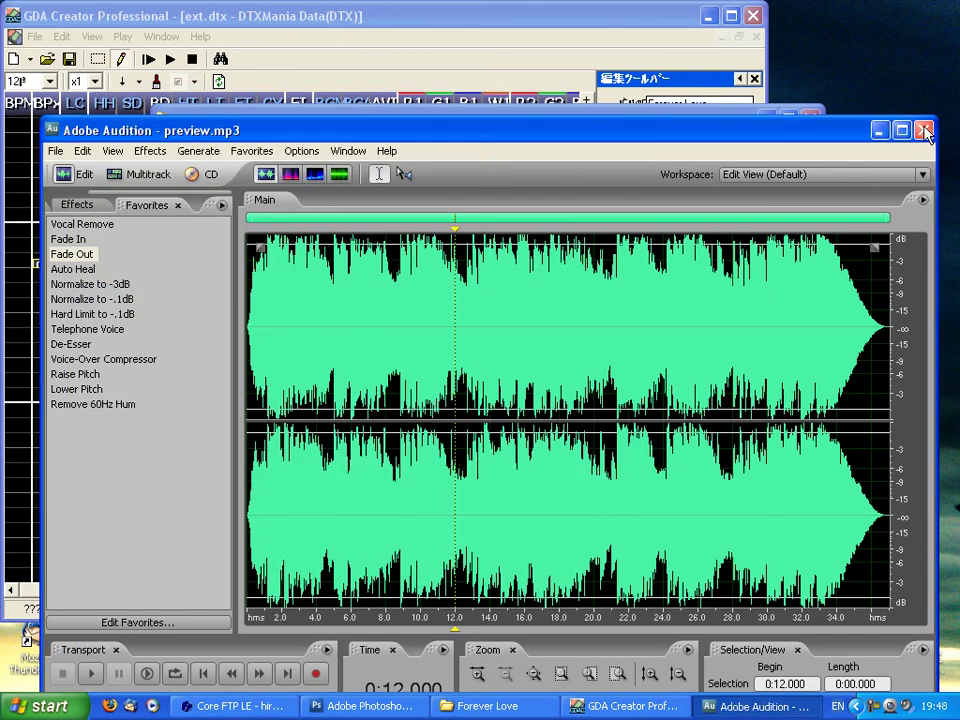
{"action": "left_click", "coordinate": [925, 132]}
Step: Open ext.dtx in Notepad, add the header line "#PREVIEW preview.wav" above the image lines, then save and close the file
{"action": "double_click", "coordinate": [372, 503]}
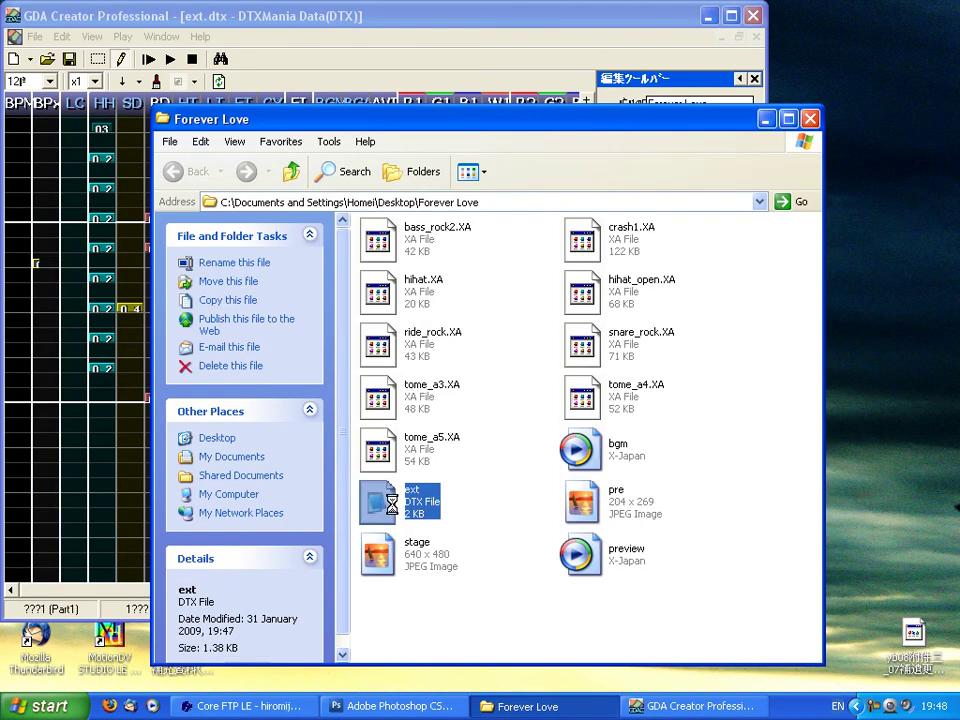
{"action": "key", "text": "Return"}
{"action": "type", "text": "#PREVIEW"}
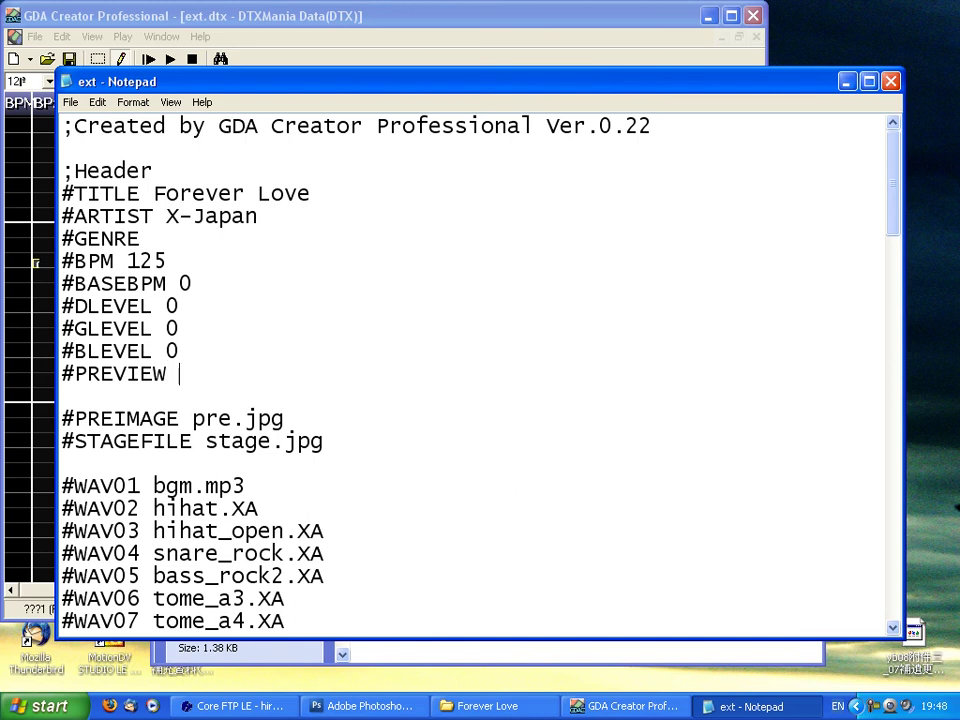
{"action": "type", "text": " preview.wab"}
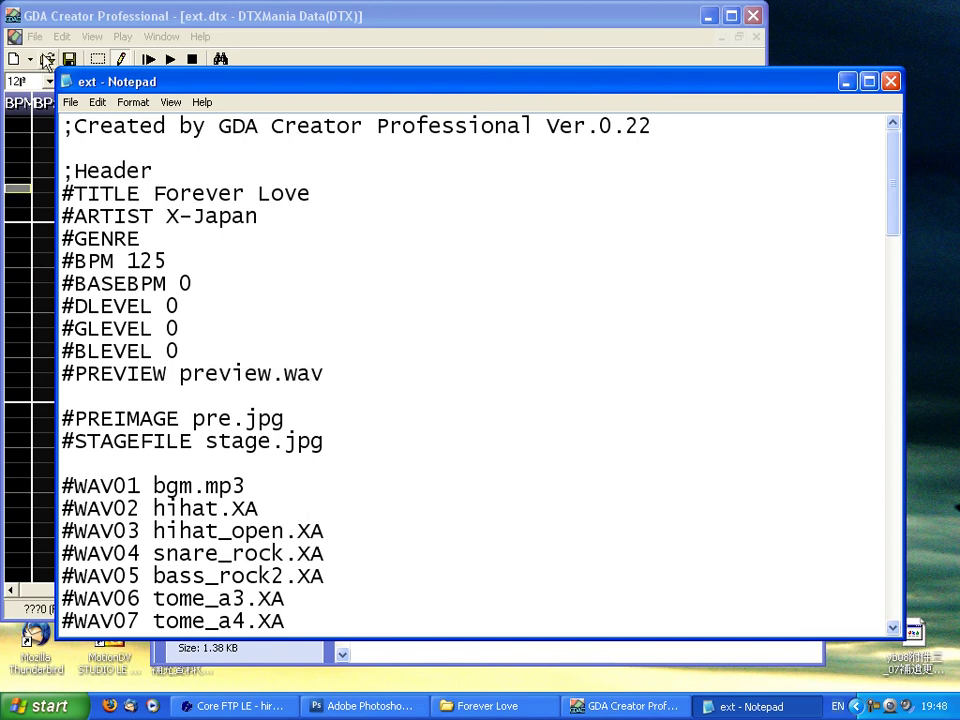
{"action": "left_click", "coordinate": [70, 102]}
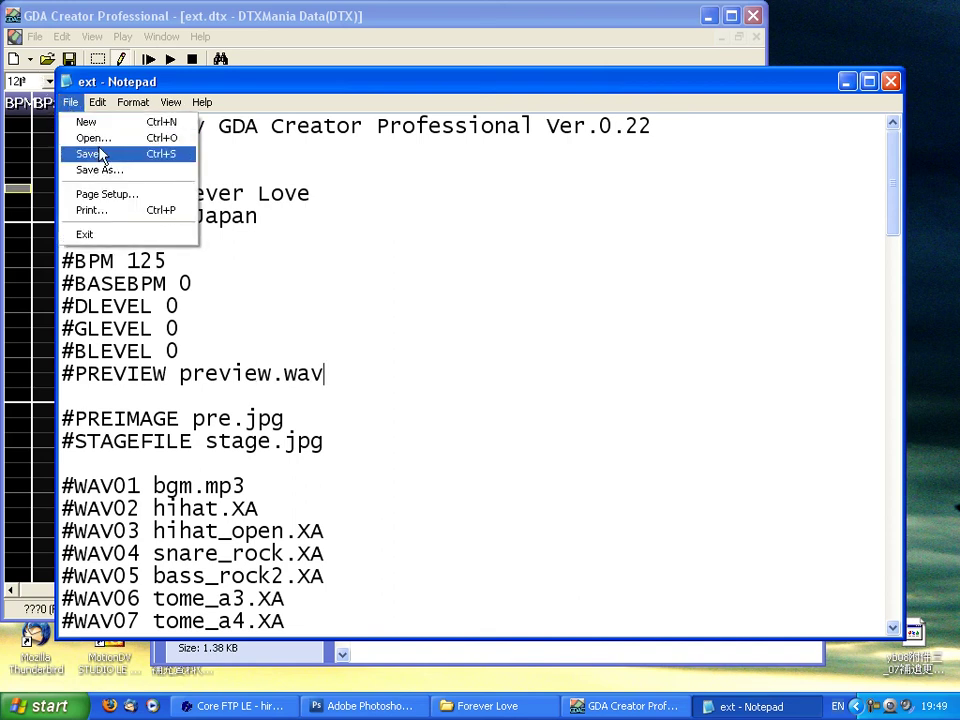
{"action": "left_click", "coordinate": [101, 156]}
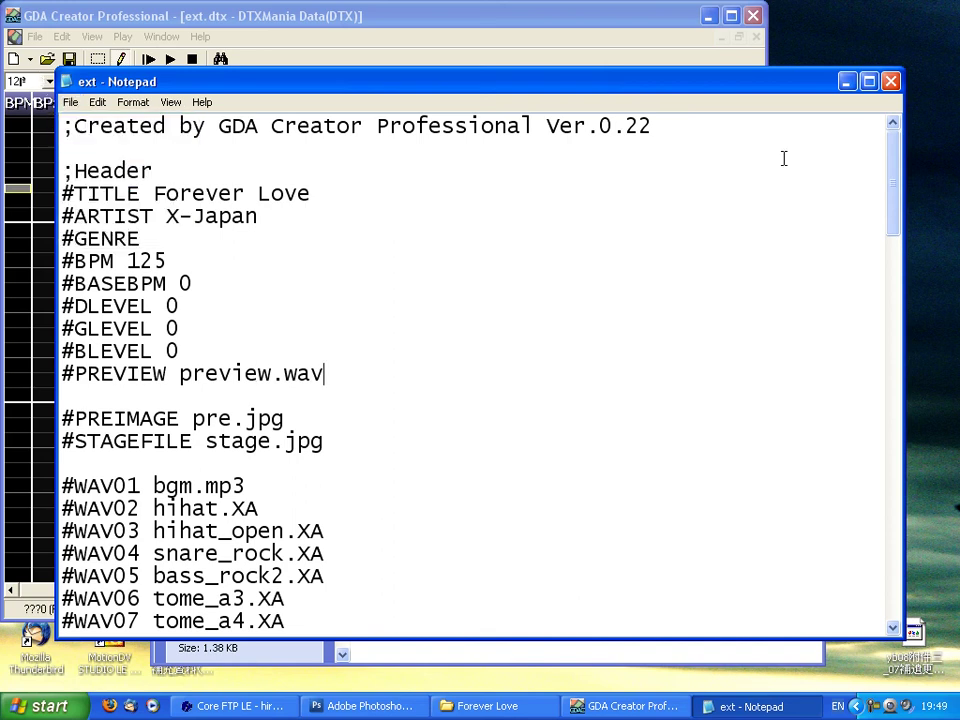
{"action": "left_click", "coordinate": [890, 82]}
Step: Minimise GDA Creator and close the Forever Love folder window to clear the desktop
{"action": "left_click", "coordinate": [710, 17]}
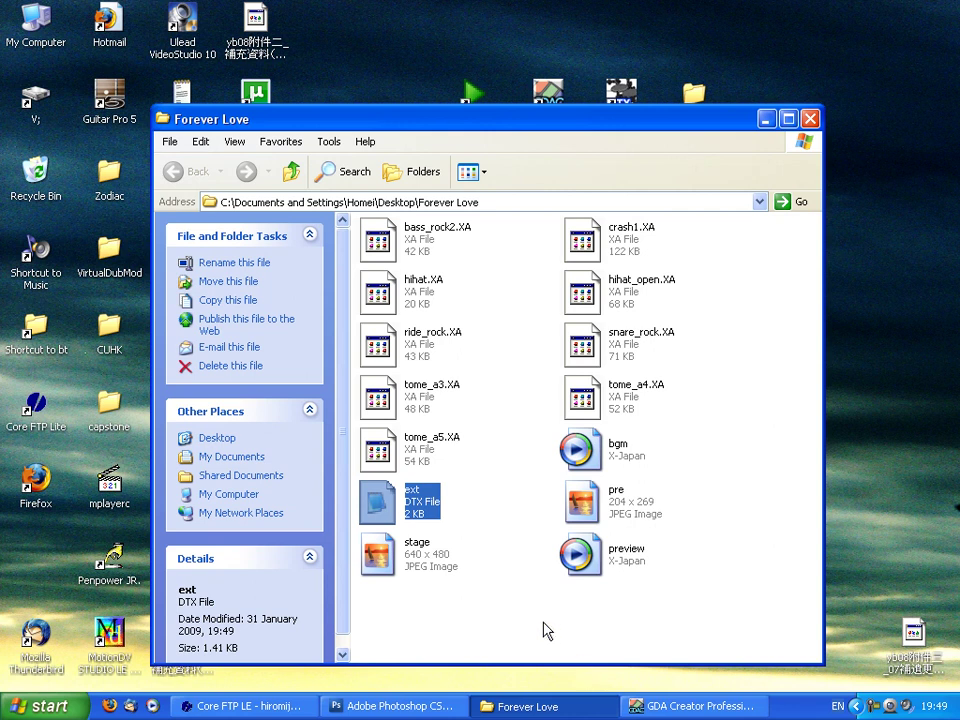
{"action": "mouse_move", "coordinate": [393, 505]}
{"action": "left_mouse_down"}
{"action": "mouse_move", "coordinate": [407, 497]}
{"action": "mouse_move", "coordinate": [544, 167]}
{"action": "mouse_move", "coordinate": [549, 133]}
{"action": "mouse_move", "coordinate": [605, 97]}
{"action": "mouse_move", "coordinate": [470, 75]}
{"action": "mouse_move", "coordinate": [402, 566]}
{"action": "mouse_move", "coordinate": [392, 498]}
{"action": "left_mouse_up"}
{"action": "left_click", "coordinate": [814, 117]}
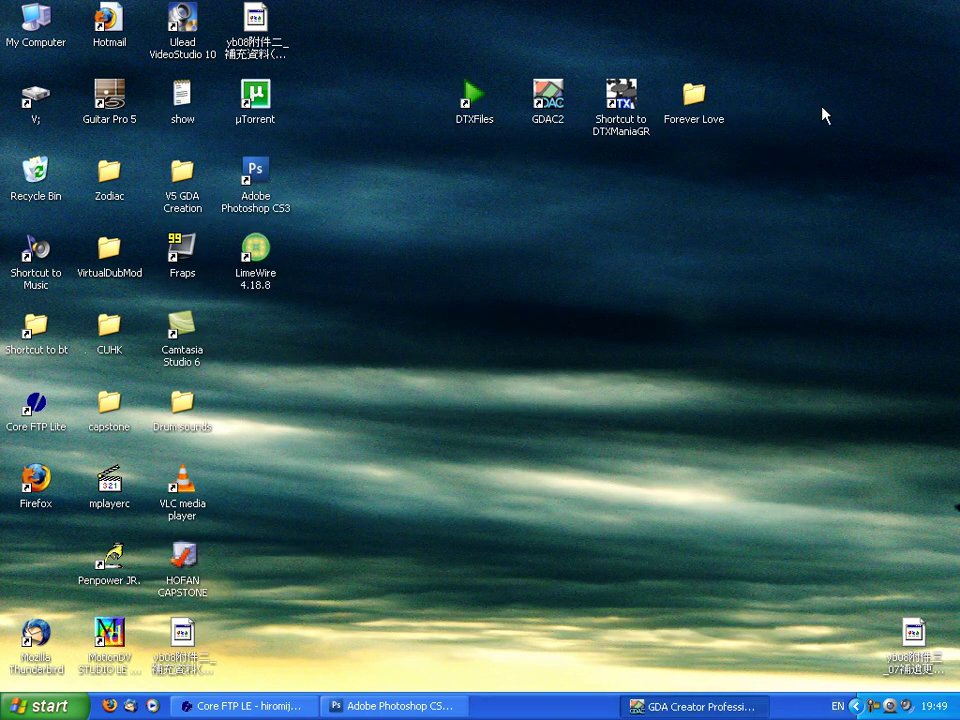
Step: Open the DTXFiles and Forever Love folders from the desktop, and launch ext.dtx with the DTXManiaGR shortcut
{"action": "double_click", "coordinate": [484, 99]}
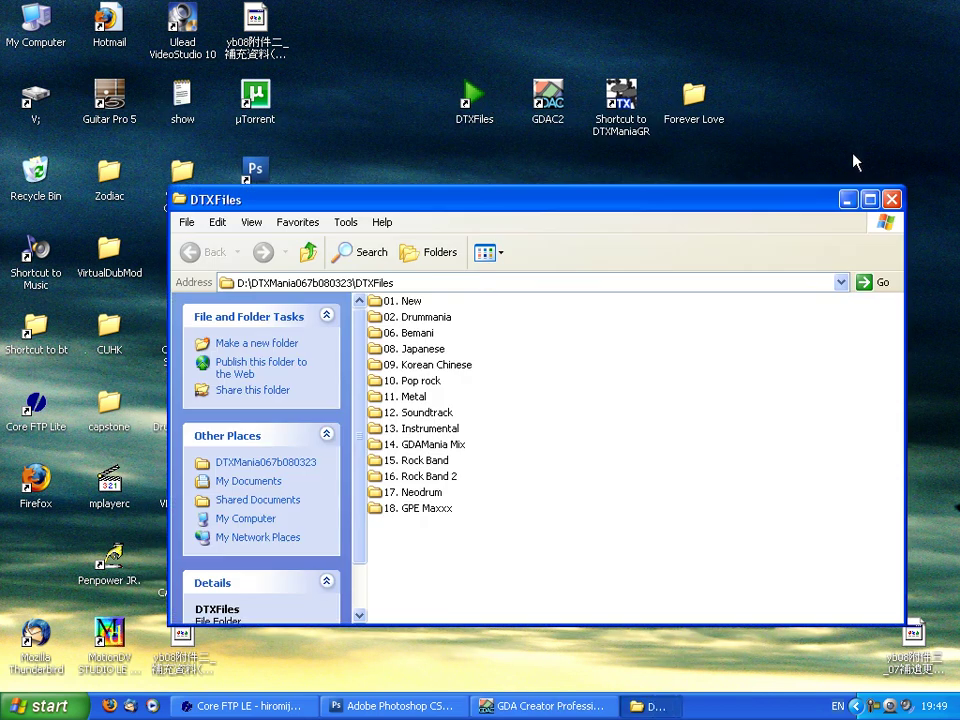
{"action": "double_click", "coordinate": [696, 100]}
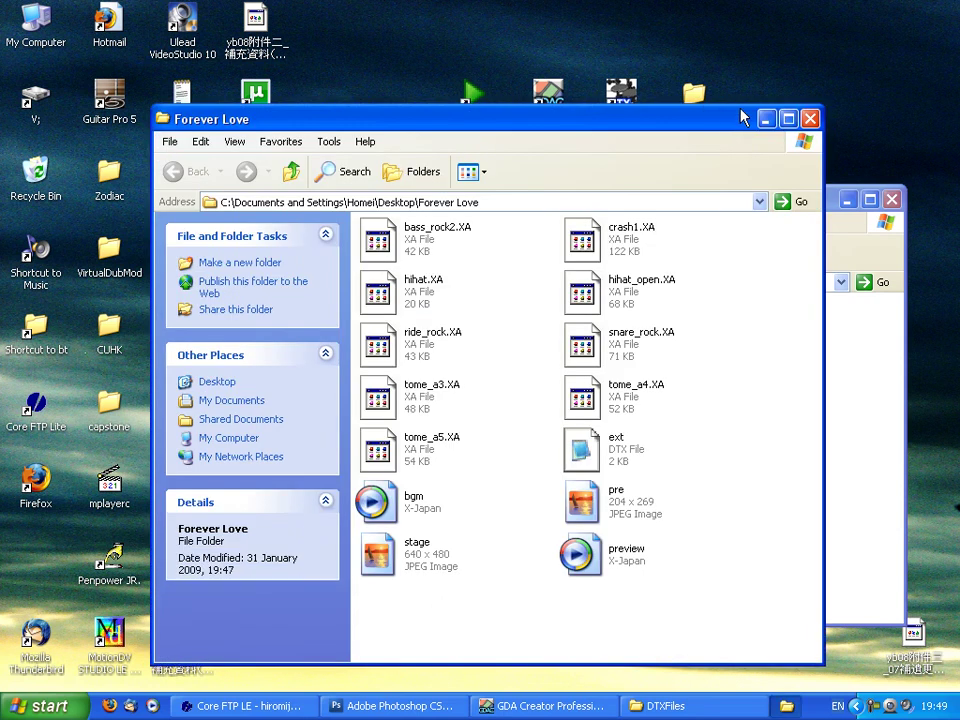
{"action": "left_click_drag", "start_coordinate": [719, 130], "coordinate": [572, 188]}
{"action": "left_click_drag", "start_coordinate": [430, 508], "coordinate": [614, 112]}
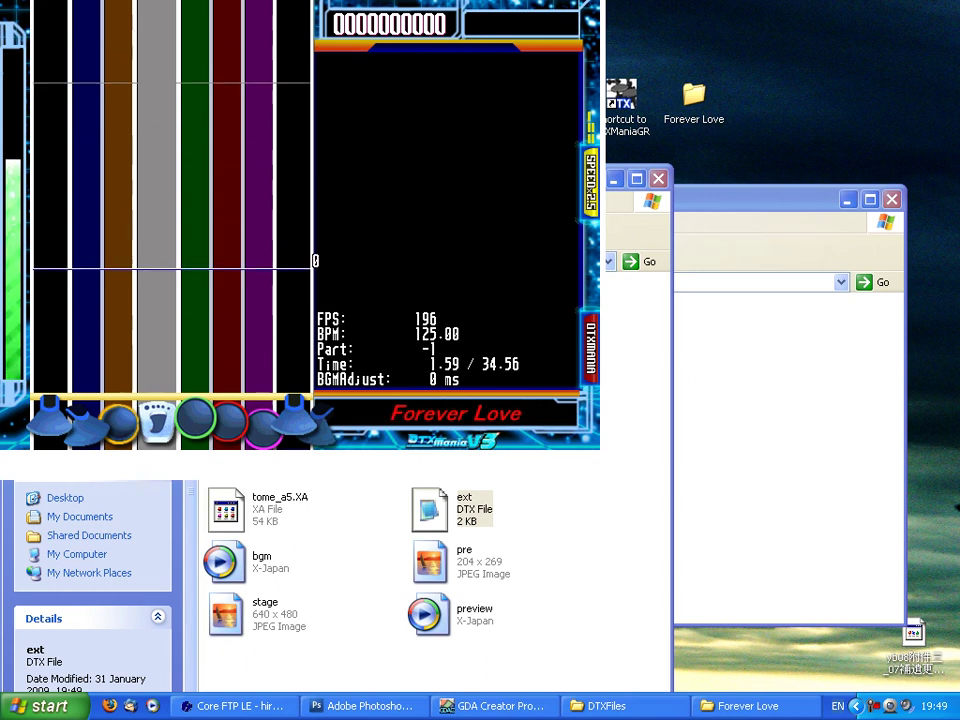
Step: Test-play the Forever Love drum chart in DTXMania, hitting the notes for about the first 17 seconds, and quit the game
{"action": "key", "text": "n"}
{"action": "key", "text": "v"}
{"action": "key", "text": "m"}
{"action": "key", "text": "v"}
{"action": "key", "text": "z"}
{"action": "key", "text": "z"}
{"action": "key", "text": "v"}
{"action": "key", "text": "z"}
{"action": "key", "text": "v"}
{"action": "key", "text": "z"}
{"action": "key", "text": "z"}
{"action": "key", "text": "z"}
{"action": "key", "text": "z"}
{"action": "key", "text": "v"}
{"action": "key", "text": "z"}
{"action": "key", "text": "z"}
{"action": "key", "text": "z"}
{"action": "key", "text": "m"}
{"action": "key", "text": "z"}
{"action": "key", "text": "z"}
{"action": "key", "text": "z"}
{"action": "key", "text": "v"}
{"action": "key", "text": "z"}
{"action": "key", "text": "z"}
{"action": "key", "text": "z"}
{"action": "key", "text": "v"}
{"action": "key", "text": "z"}
{"action": "key", "text": "m"}
{"action": "key", "text": "z"}
{"action": "key", "text": "z"}
{"action": "key", "text": "z"}
{"action": "key", "text": "v"}
{"action": "key", "text": "z"}
{"action": "key", "text": "z"}
{"action": "key", "text": "z"}
{"action": "key", "text": "v"}
{"action": "key", "text": "z"}
{"action": "key", "text": "z"}
{"action": "key", "text": "z"}
{"action": "key", "text": "z"}
{"action": "key", "text": "v"}
{"action": "key", "text": "z"}
{"action": "key", "text": "z"}
{"action": "key", "text": "z"}
{"action": "key", "text": "m"}
{"action": "key", "text": "z"}
{"action": "key", "text": "v"}
{"action": "key", "text": "z"}
{"action": "key", "text": "z"}
{"action": "key", "text": "z"}
{"action": "key", "text": "v"}
{"action": "key", "text": "z"}
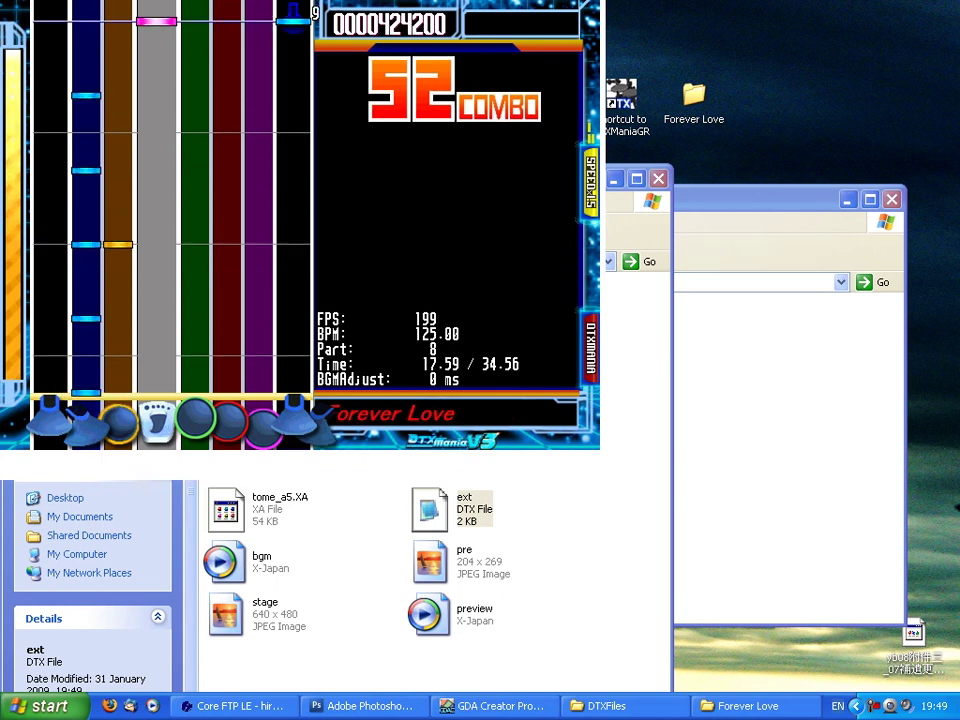
{"action": "key", "text": "Escape"}
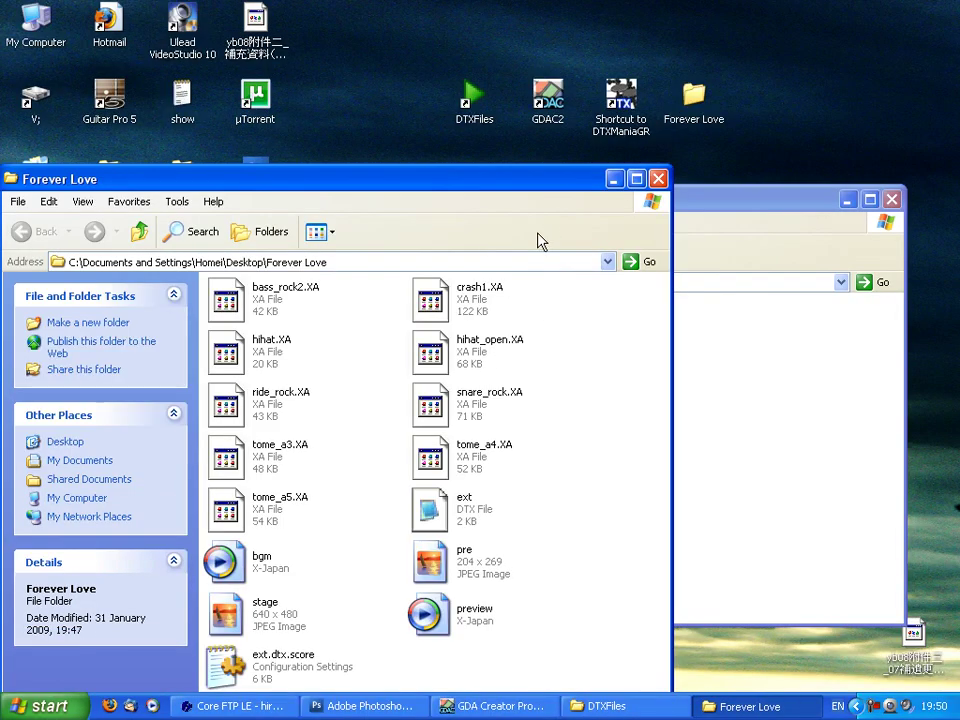
Step: Close both folder windows and compress the Forever Love folder on the desktop into an archive
{"action": "left_click", "coordinate": [658, 178]}
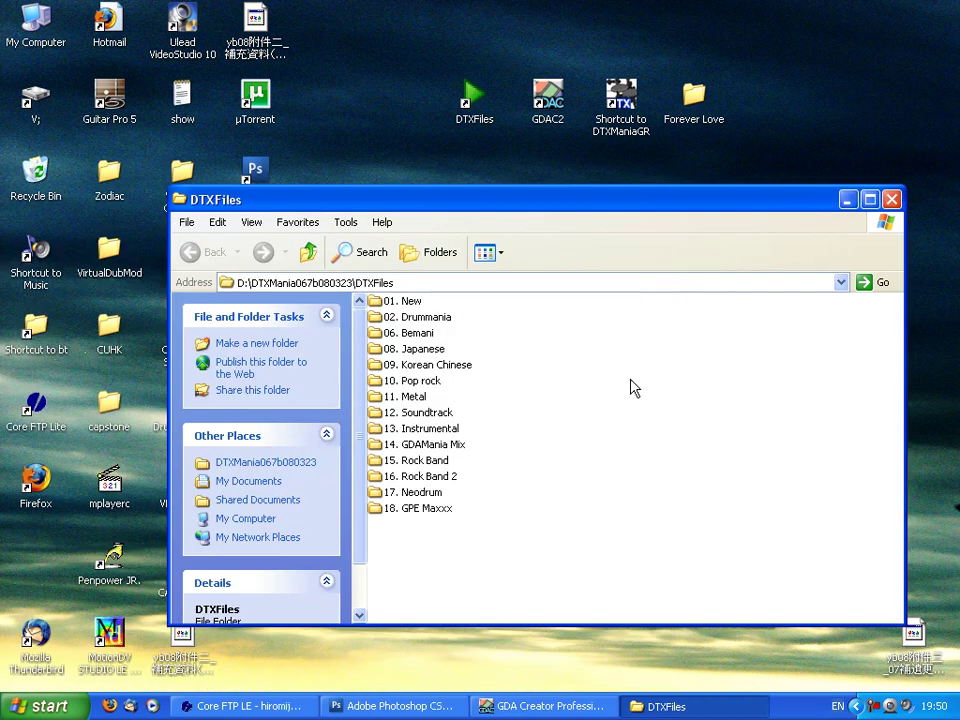
{"action": "left_click", "coordinate": [894, 200]}
{"action": "right_click", "coordinate": [695, 97]}
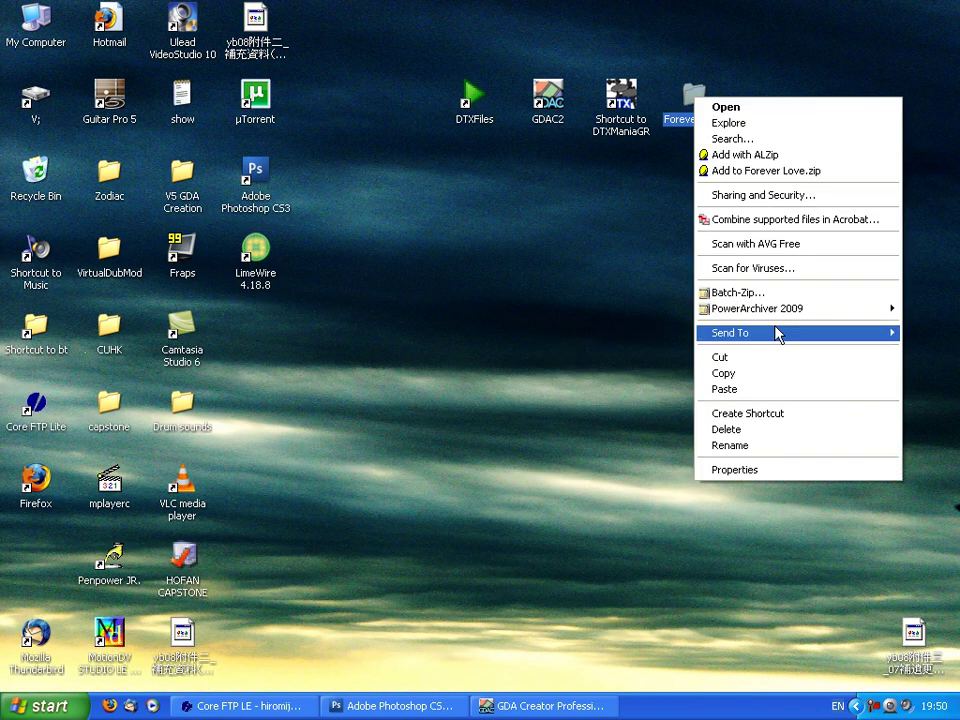
{"action": "mouse_move", "coordinate": [776, 332]}
{"action": "left_click", "coordinate": [655, 356]}
{"action": "left_click", "coordinate": [528, 400]}
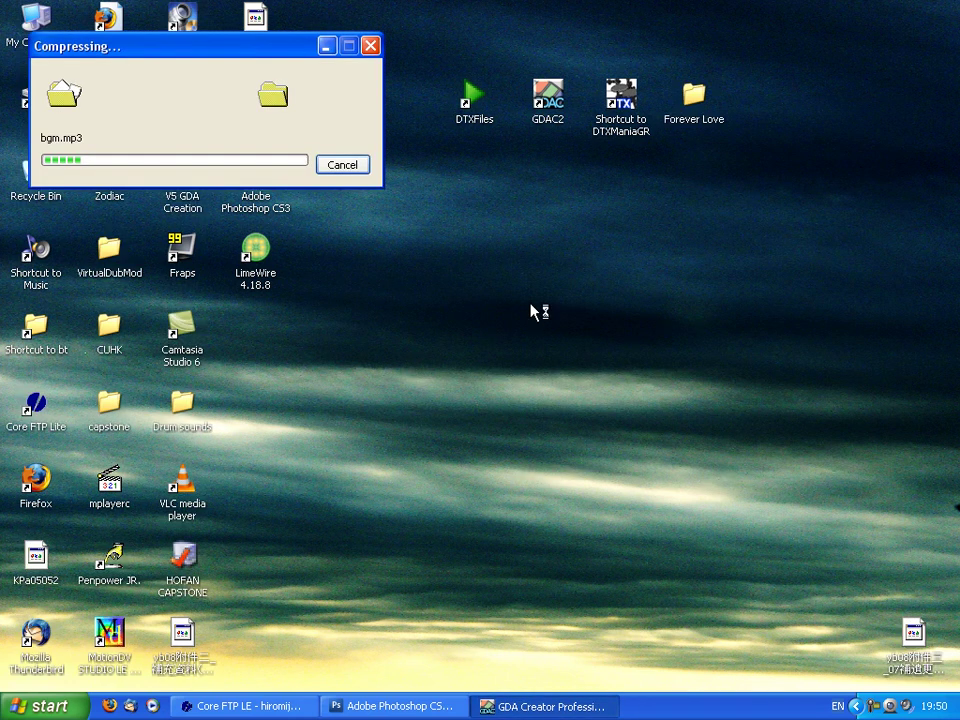